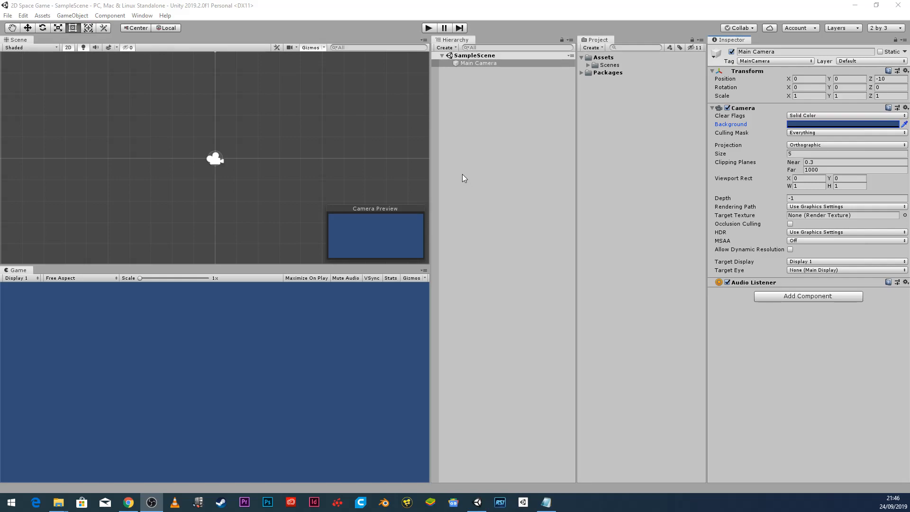
Expand and collapse the Packages folder in the Project panel to look at its contents.
{"action": "left_click", "coordinate": [582, 73]}
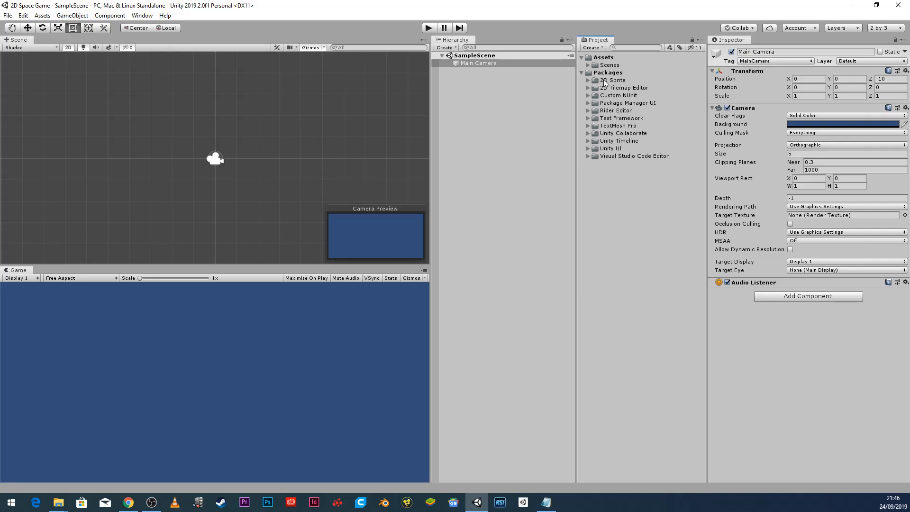
{"action": "left_click", "coordinate": [581, 72]}
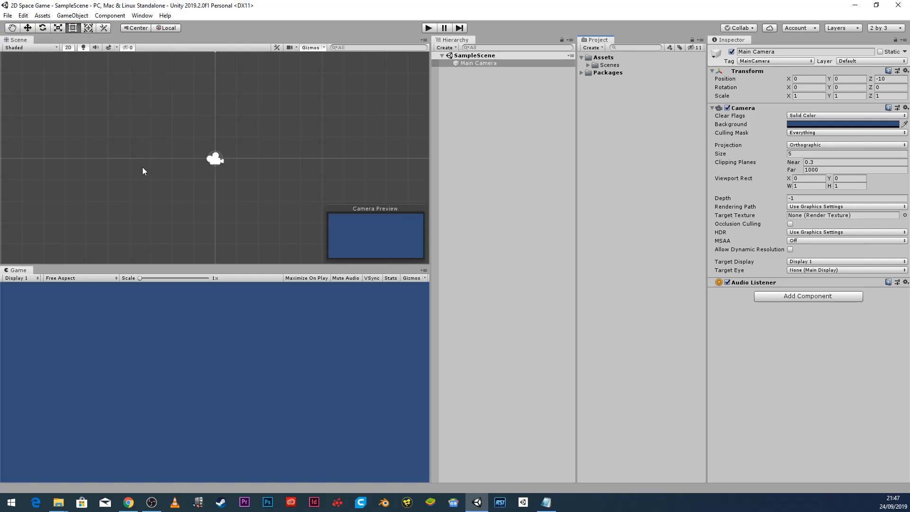
{"action": "scroll", "coordinate": [245, 140], "scroll_direction": "down", "scroll_amount": 3}
{"action": "scroll", "coordinate": [244, 142], "scroll_direction": "up", "scroll_amount": 1}
{"action": "scroll", "coordinate": [244, 144], "scroll_direction": "down", "scroll_amount": 2}
{"action": "scroll", "coordinate": [240, 145], "scroll_direction": "up", "scroll_amount": 2}
{"action": "scroll", "coordinate": [233, 146], "scroll_direction": "up", "scroll_amount": 1}
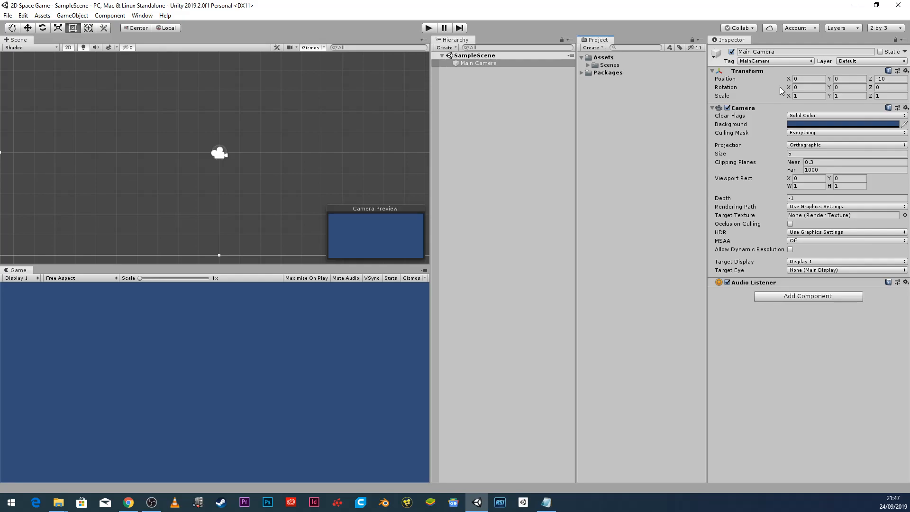
Set the Main Camera's background colour to solid black (000000).
{"action": "left_click", "coordinate": [482, 57]}
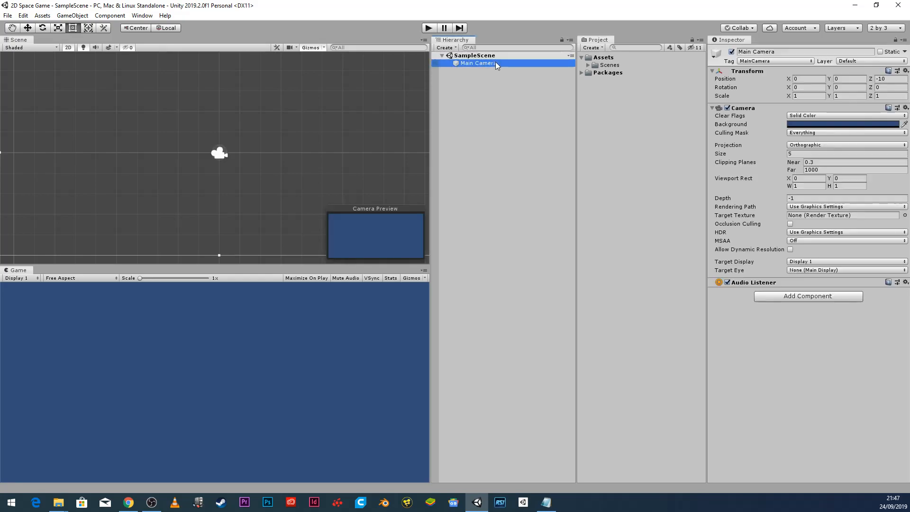
{"action": "left_click", "coordinate": [472, 63]}
{"action": "left_click", "coordinate": [828, 124]}
{"action": "left_click_drag", "start_coordinate": [667, 195], "coordinate": [621, 240]}
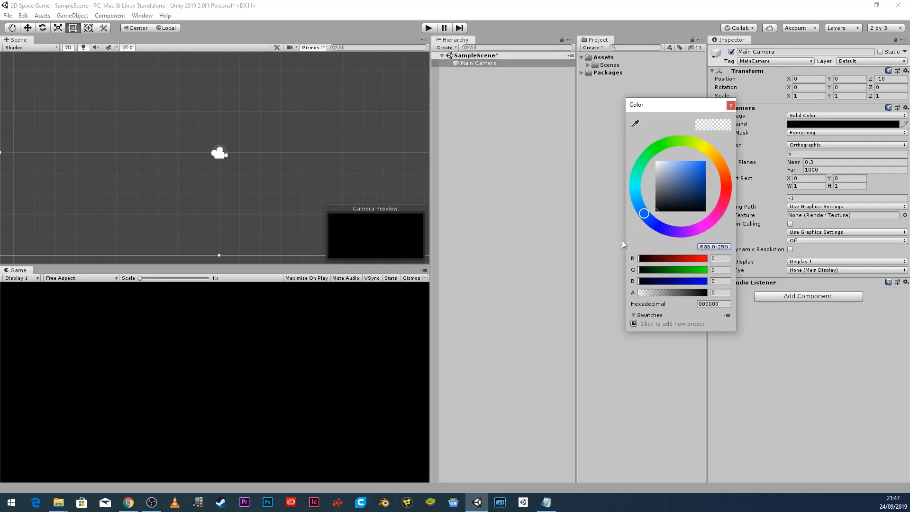
{"action": "left_click", "coordinate": [730, 105]}
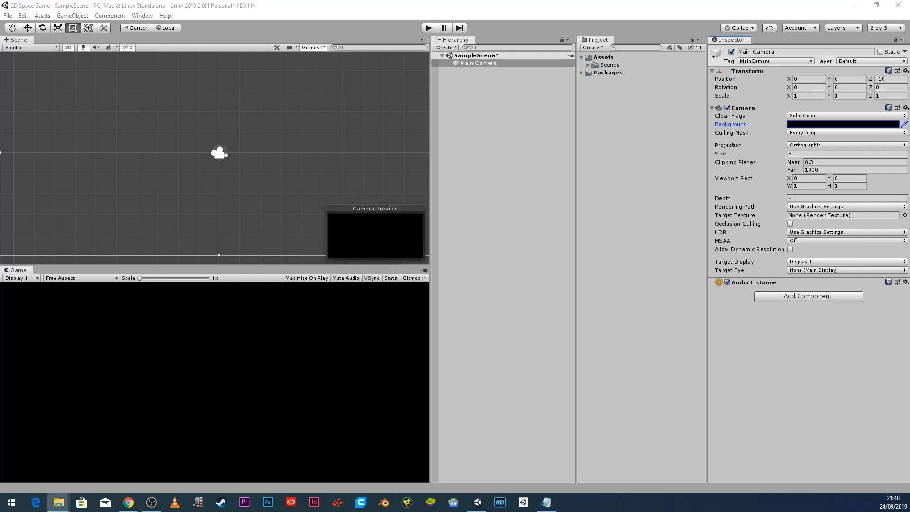
Browse into the 2D Space Game project folder and its Assets folder in File Explorer.
{"action": "left_click_drag", "start_coordinate": [682, 38], "coordinate": [432, 107]}
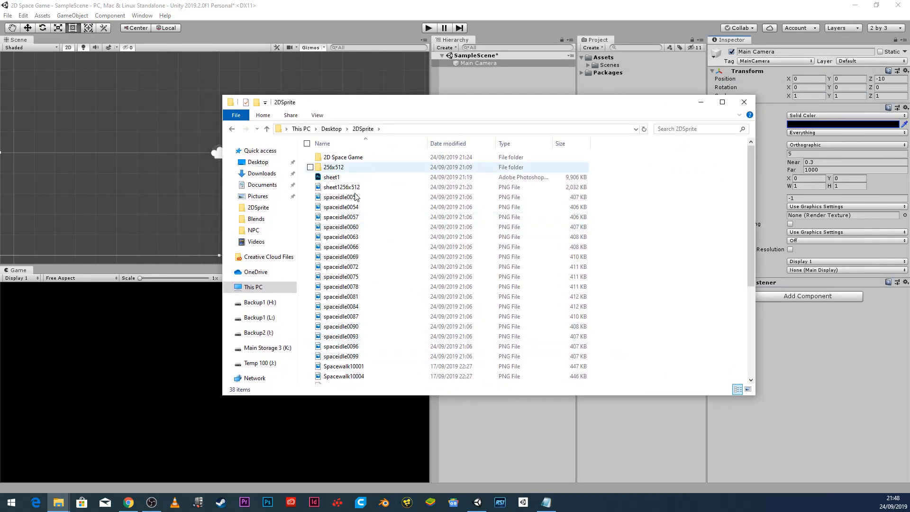
{"action": "left_click", "coordinate": [343, 160]}
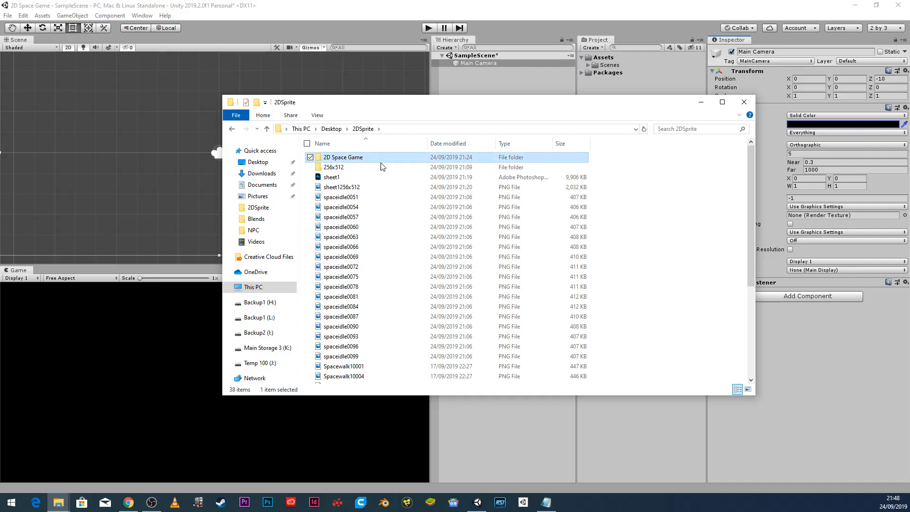
{"action": "double_click", "coordinate": [345, 160]}
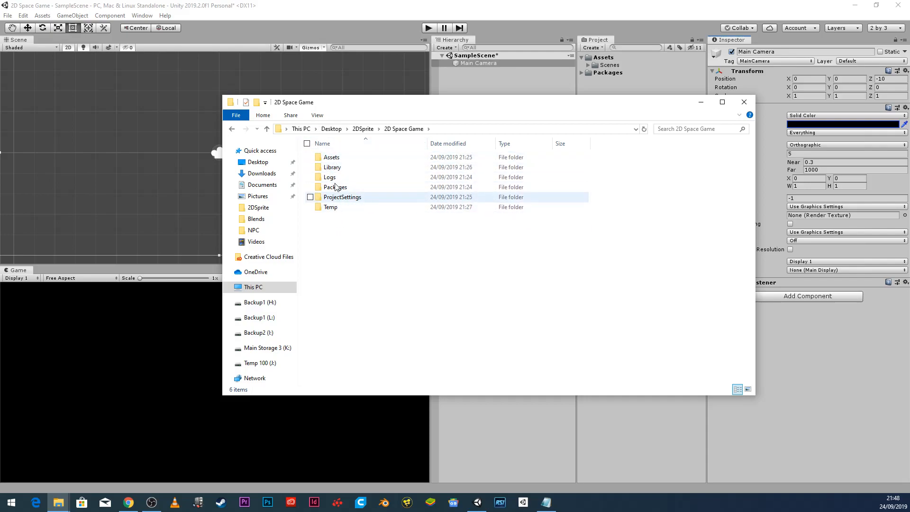
{"action": "double_click", "coordinate": [333, 158]}
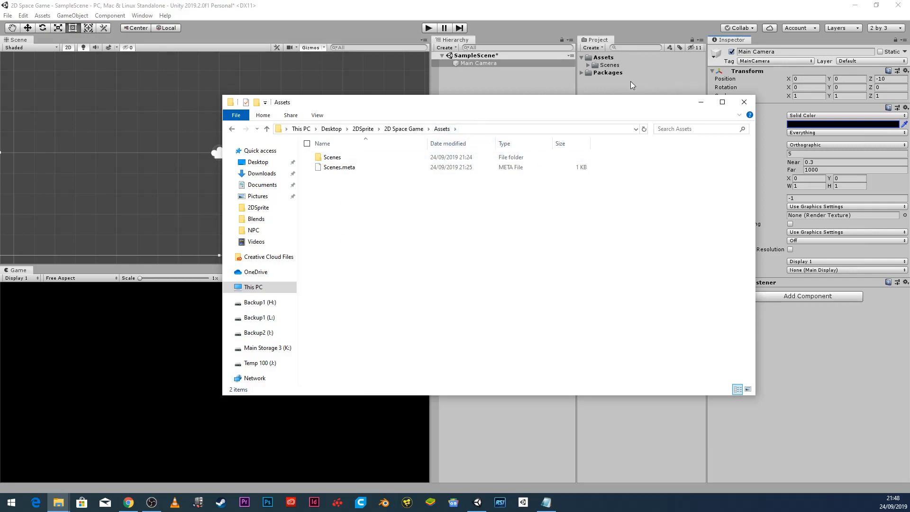
Check the 256x512 frames folder, then go back to 2DSprite and select sheet1256x512.
{"action": "left_click", "coordinate": [352, 130]}
{"action": "double_click", "coordinate": [345, 170]}
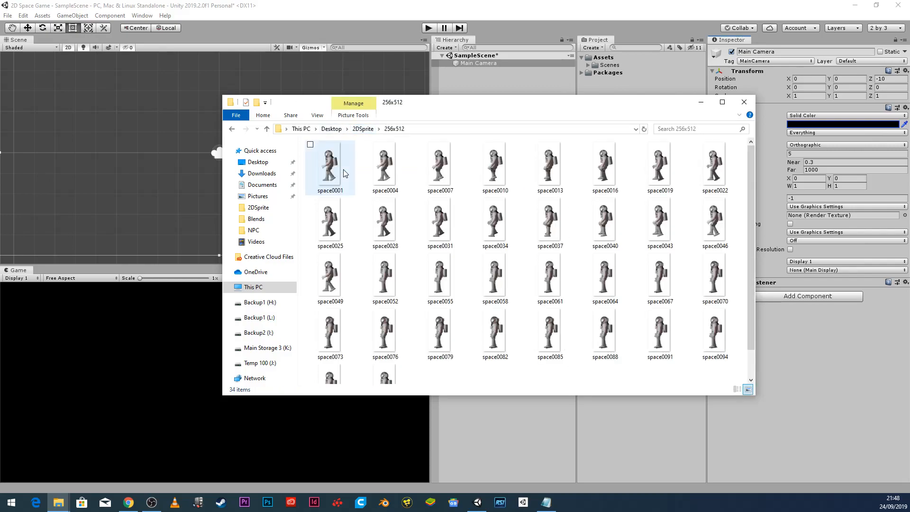
{"action": "scroll", "coordinate": [528, 258], "scroll_direction": "down", "scroll_amount": 1}
{"action": "scroll", "coordinate": [521, 268], "scroll_direction": "up", "scroll_amount": 1}
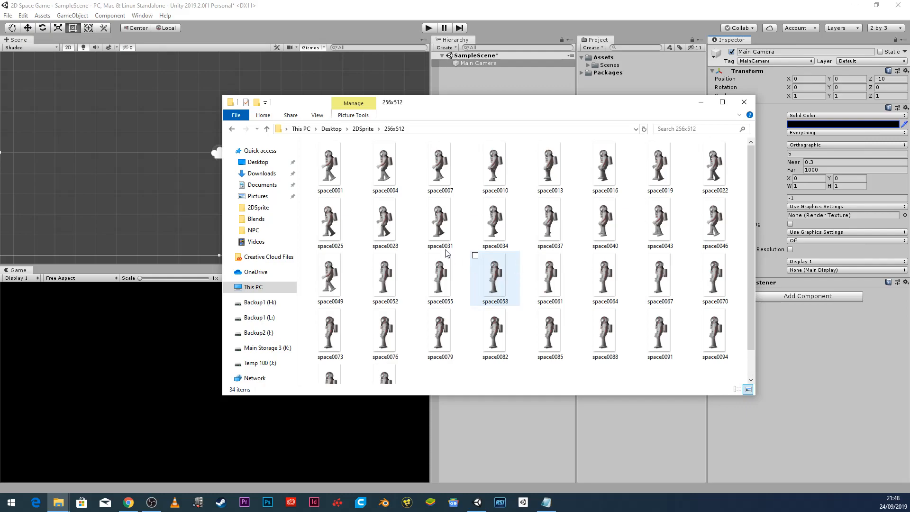
{"action": "left_click", "coordinate": [362, 128]}
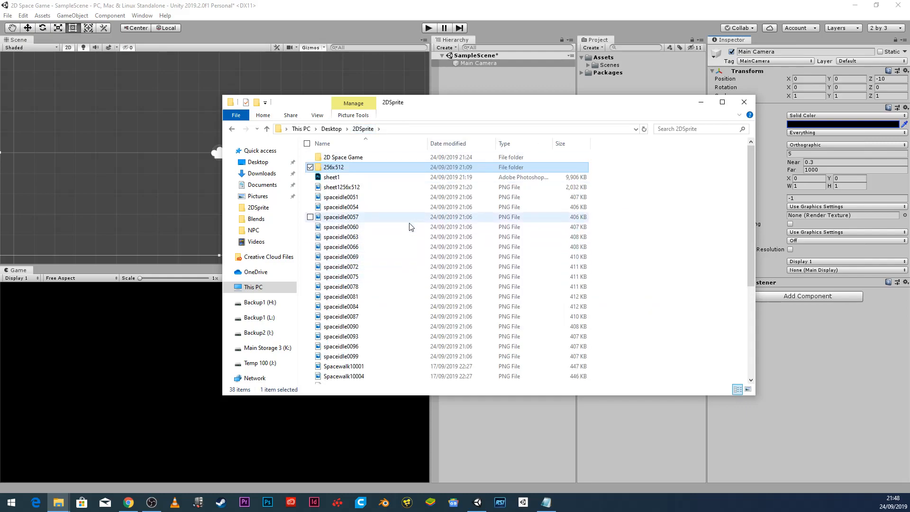
{"action": "scroll", "coordinate": [396, 220], "scroll_direction": "down", "scroll_amount": 5}
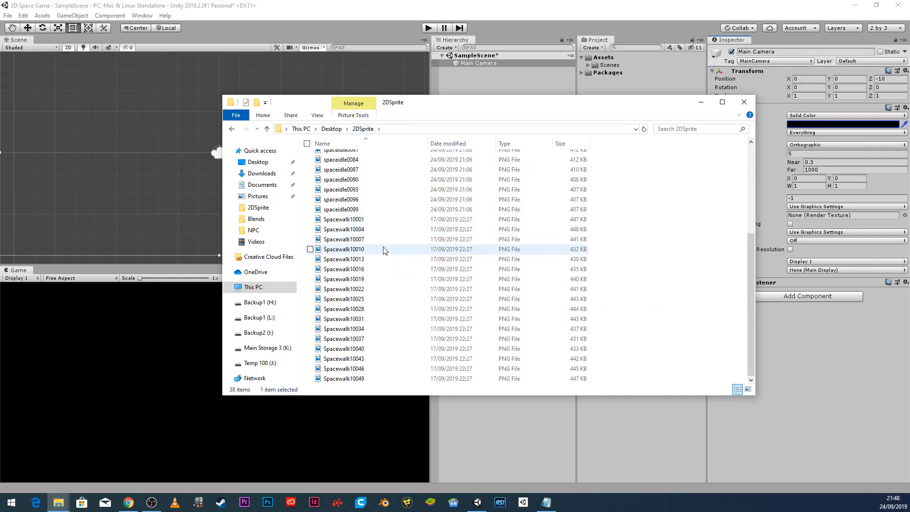
{"action": "scroll", "coordinate": [384, 250], "scroll_direction": "up", "scroll_amount": 5}
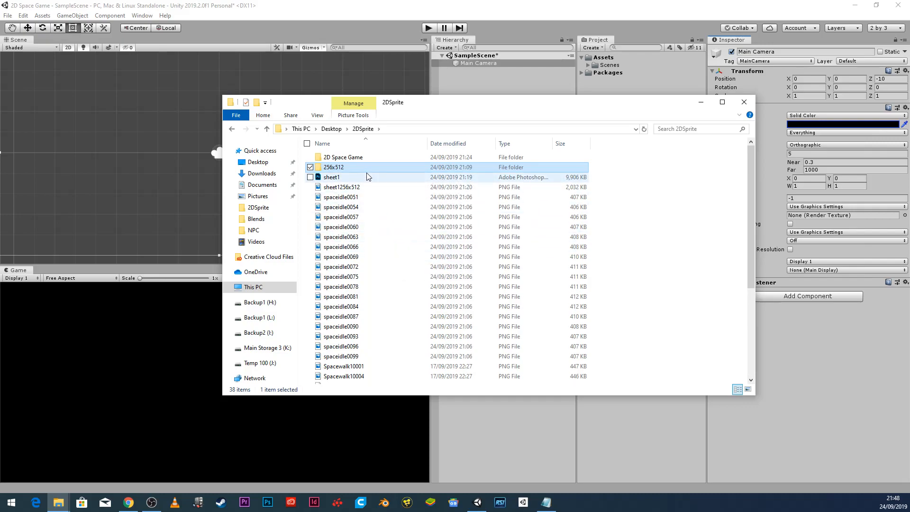
{"action": "left_click", "coordinate": [370, 187]}
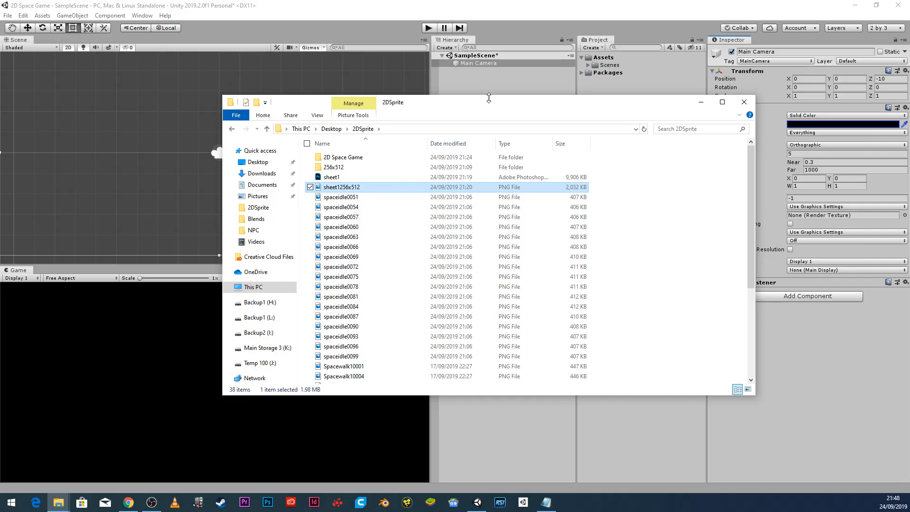
Drag sheet1256x512 from File Explorer into Unity's Assets folder.
{"action": "left_click_drag", "start_coordinate": [488, 98], "coordinate": [669, 234]}
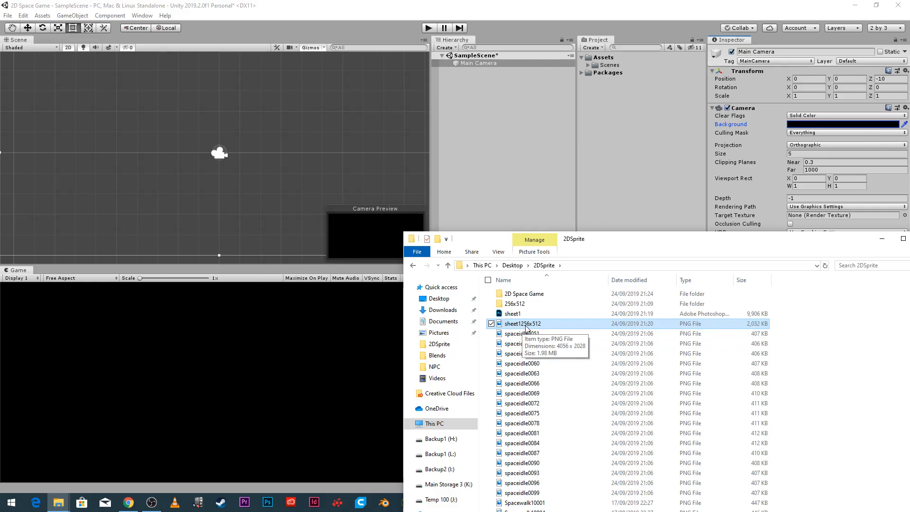
{"action": "left_click_drag", "start_coordinate": [526, 327], "coordinate": [623, 122]}
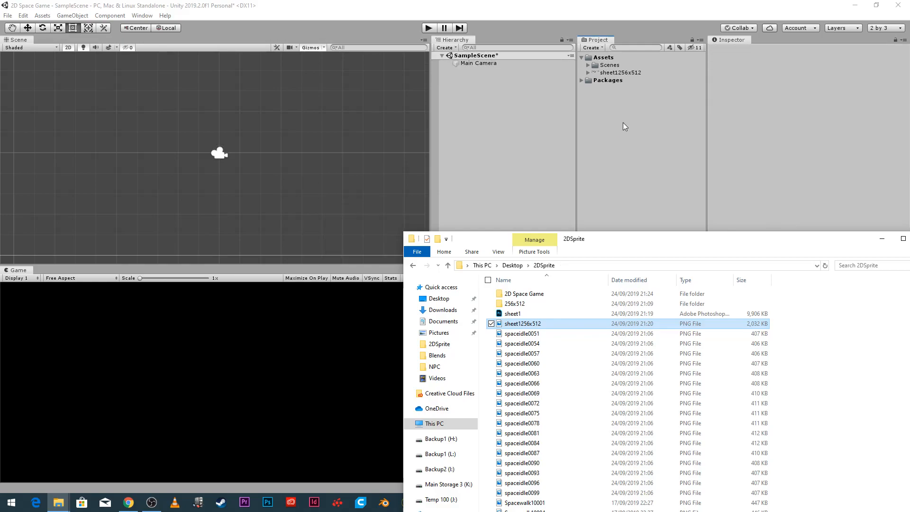
{"action": "left_click_drag", "start_coordinate": [725, 239], "coordinate": [909, 241]}
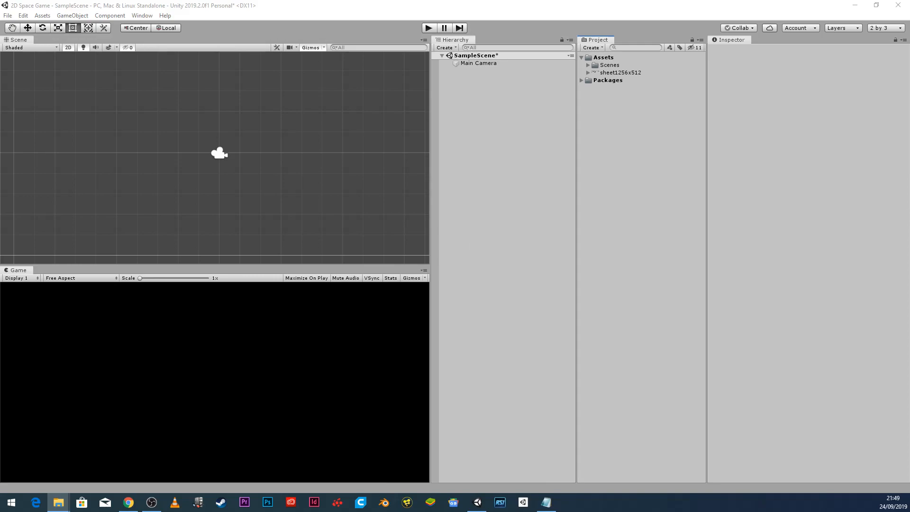
Expand the imported sheet1256x512 to check its import settings and single sprite.
{"action": "left_click", "coordinate": [612, 72]}
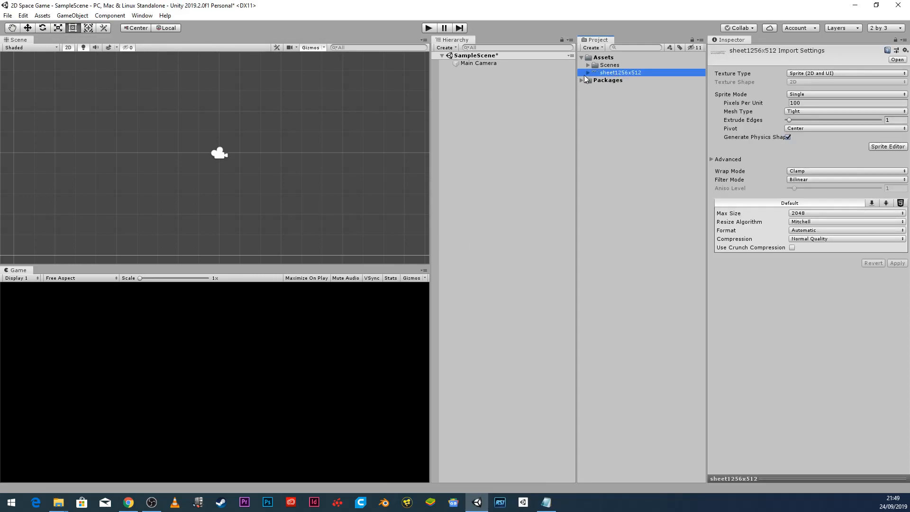
{"action": "left_click", "coordinate": [588, 73]}
{"action": "left_click", "coordinate": [616, 80]}
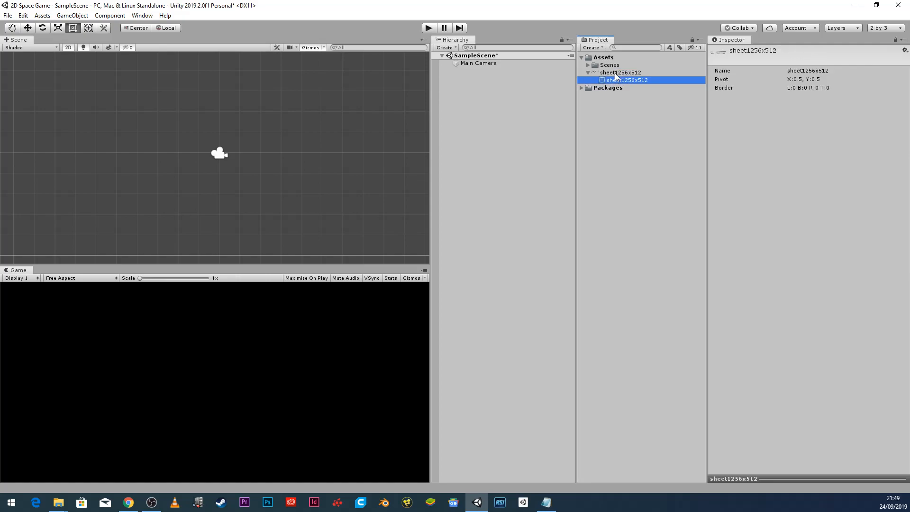
{"action": "left_click", "coordinate": [616, 72]}
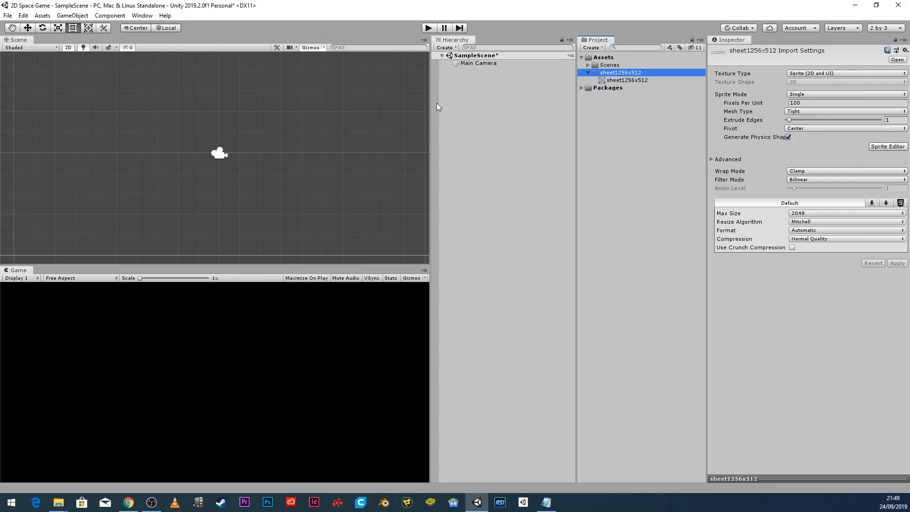
{"action": "left_click_drag", "start_coordinate": [624, 72], "coordinate": [489, 109]}
{"action": "scroll", "coordinate": [209, 156], "scroll_direction": "down", "scroll_amount": 4}
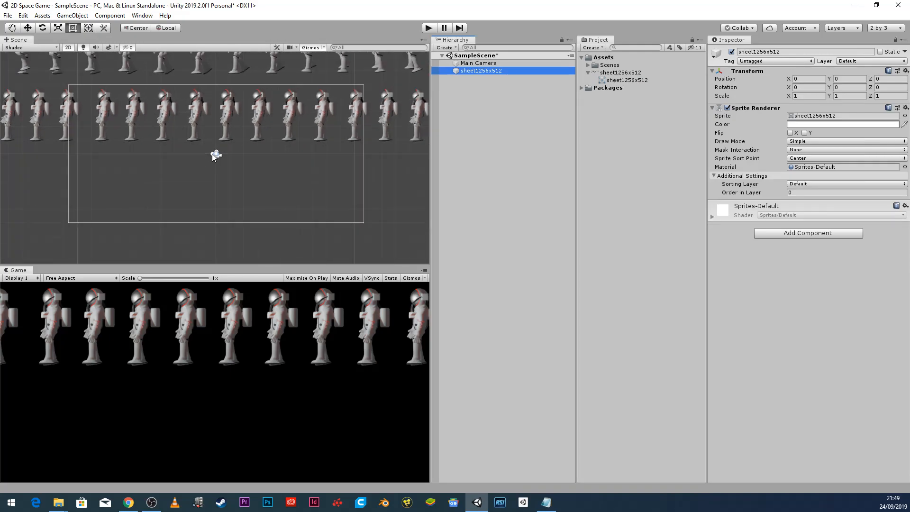
{"action": "scroll", "coordinate": [215, 155], "scroll_direction": "down", "scroll_amount": 2}
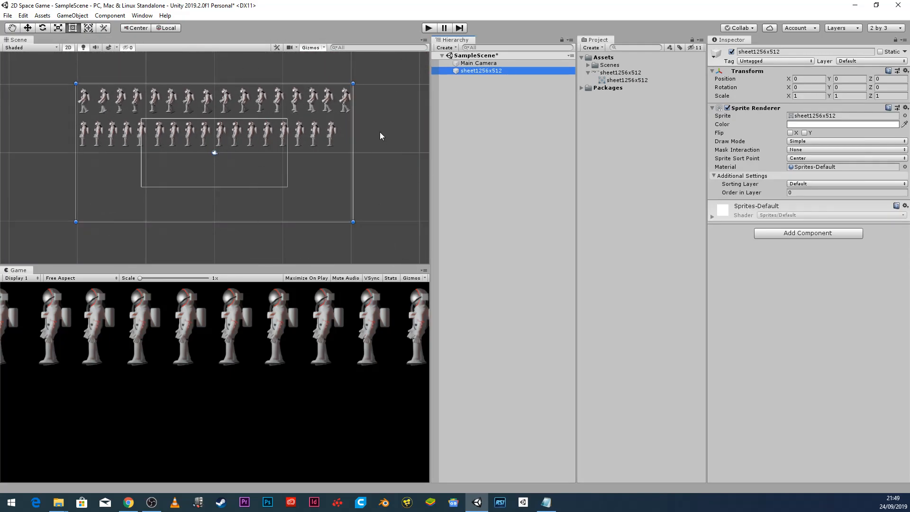
{"action": "scroll", "coordinate": [233, 152], "scroll_direction": "up", "scroll_amount": 3}
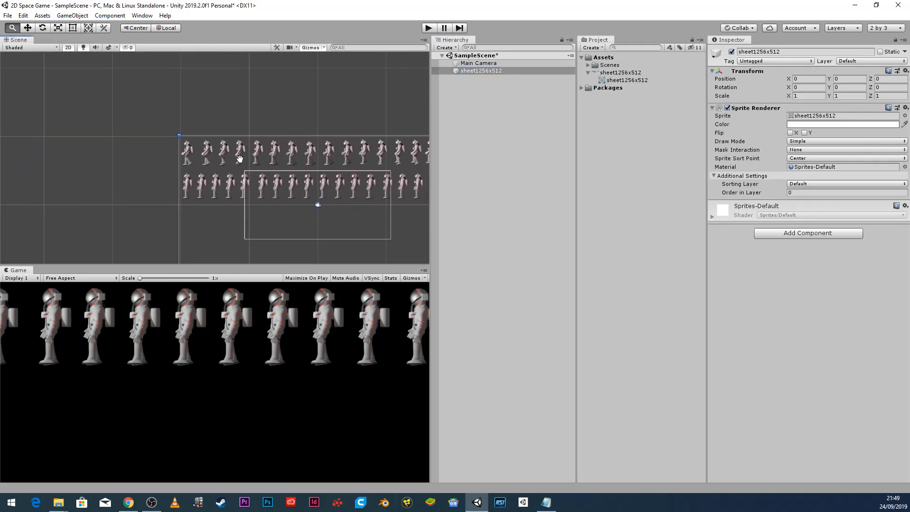
{"action": "scroll", "coordinate": [250, 156], "scroll_direction": "up", "scroll_amount": 5}
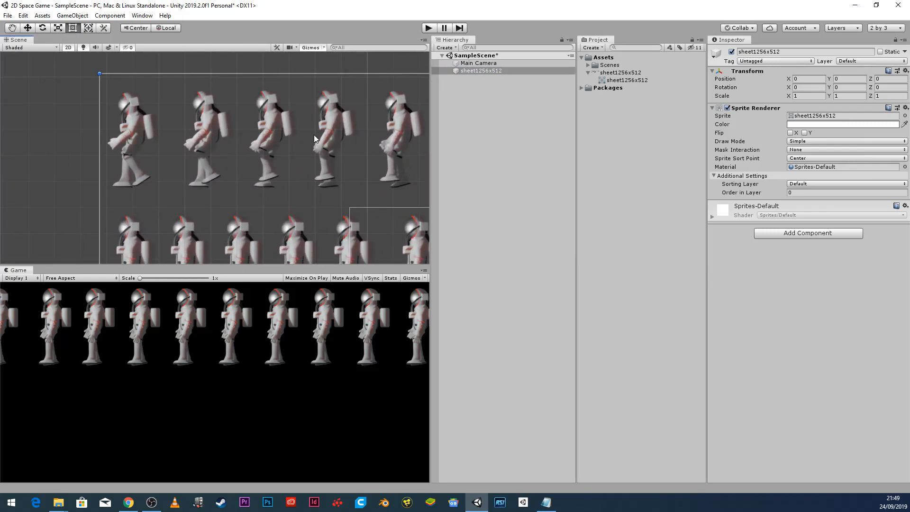
{"action": "scroll", "coordinate": [370, 136], "scroll_direction": "down", "scroll_amount": 1}
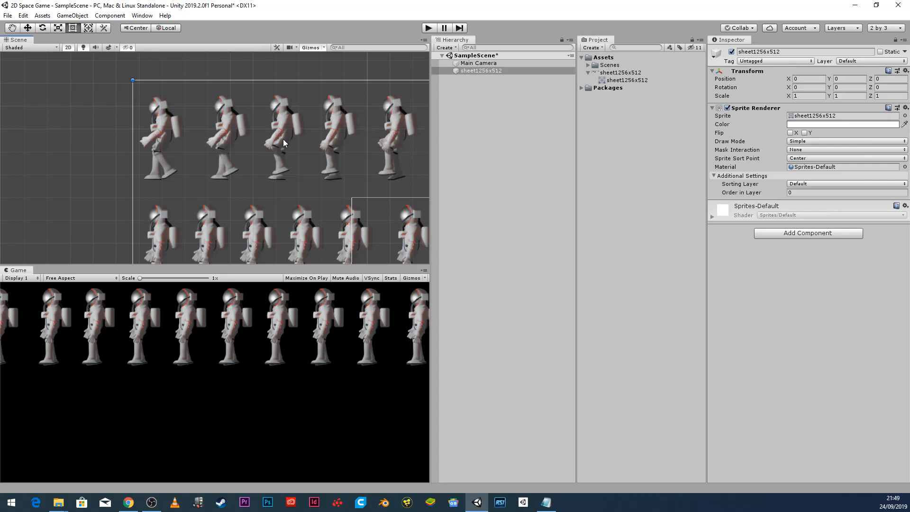
{"action": "scroll", "coordinate": [283, 138], "scroll_direction": "down", "scroll_amount": 3}
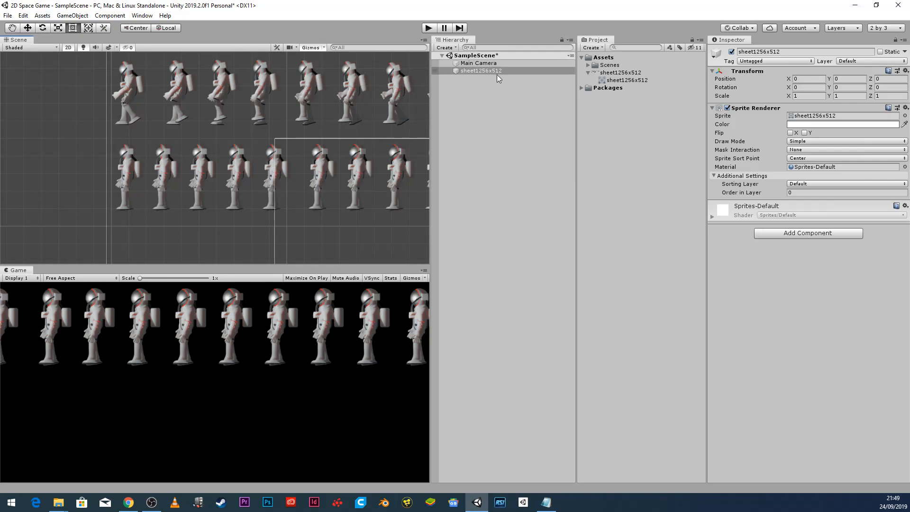
{"action": "left_click", "coordinate": [476, 80]}
{"action": "left_click", "coordinate": [478, 63]}
{"action": "left_click", "coordinate": [480, 71]}
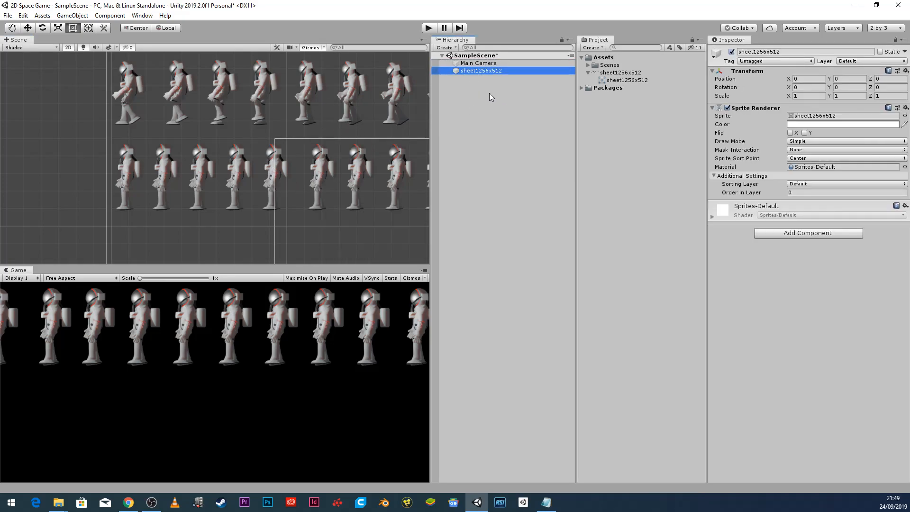
{"action": "key", "text": "Delete"}
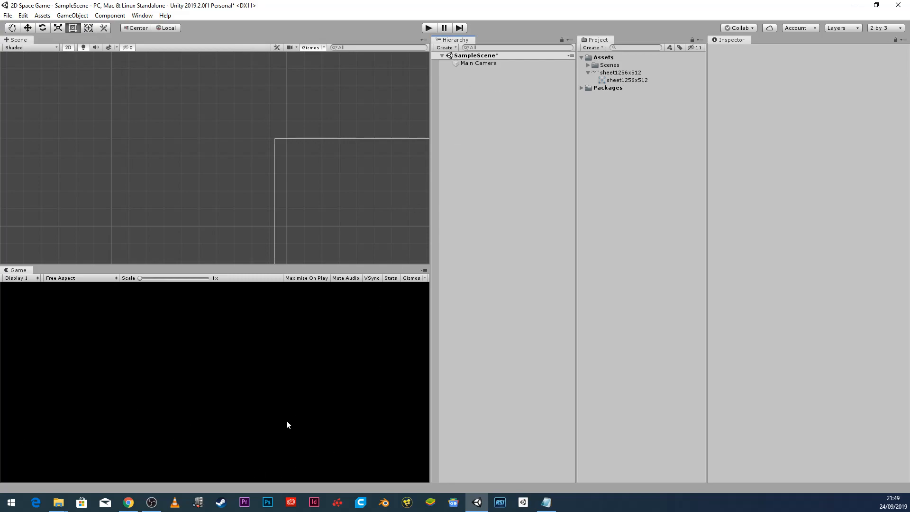
Create a new 2D Sprite object in the Hierarchy.
{"action": "right_click", "coordinate": [468, 130]}
{"action": "mouse_move", "coordinate": [505, 239]}
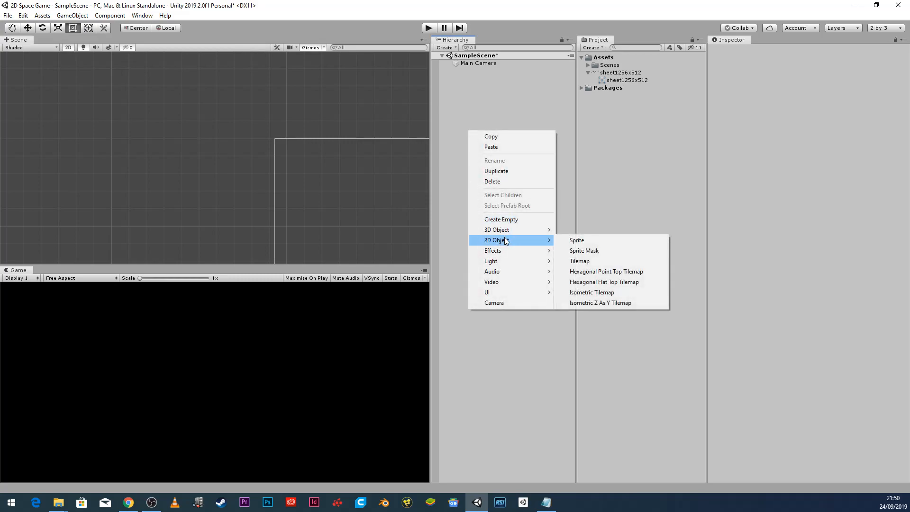
{"action": "left_click", "coordinate": [586, 241]}
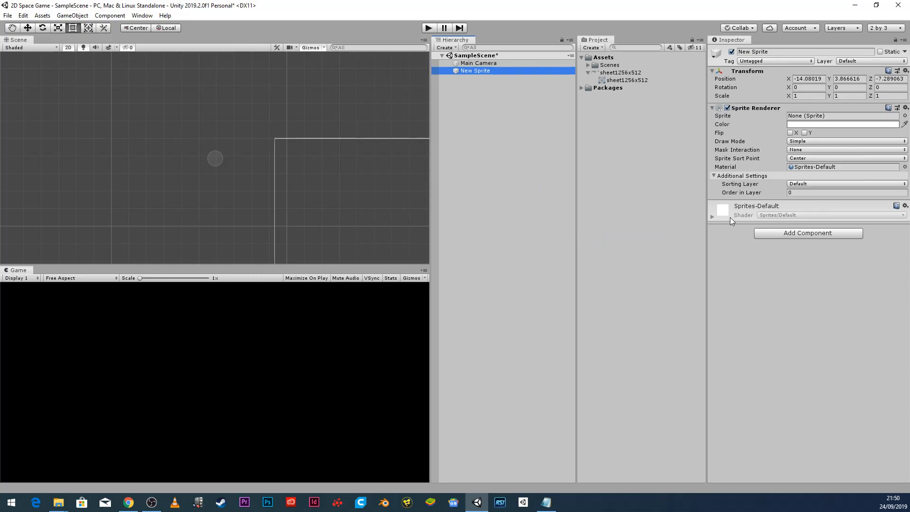
Assign the built-in InputFieldBackground image to the New Sprite's Sprite field.
{"action": "left_click", "coordinate": [904, 116]}
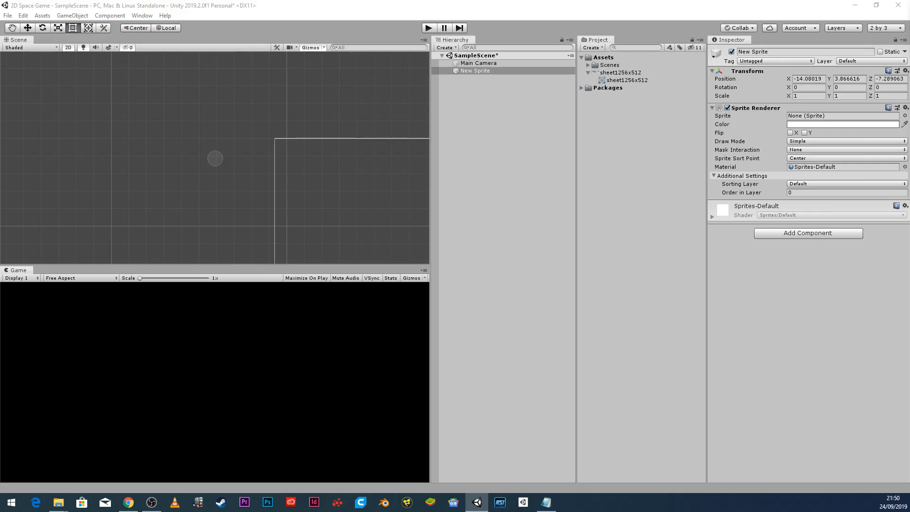
{"action": "left_click_drag", "start_coordinate": [587, 80], "coordinate": [504, 106]}
{"action": "left_click", "coordinate": [517, 236]}
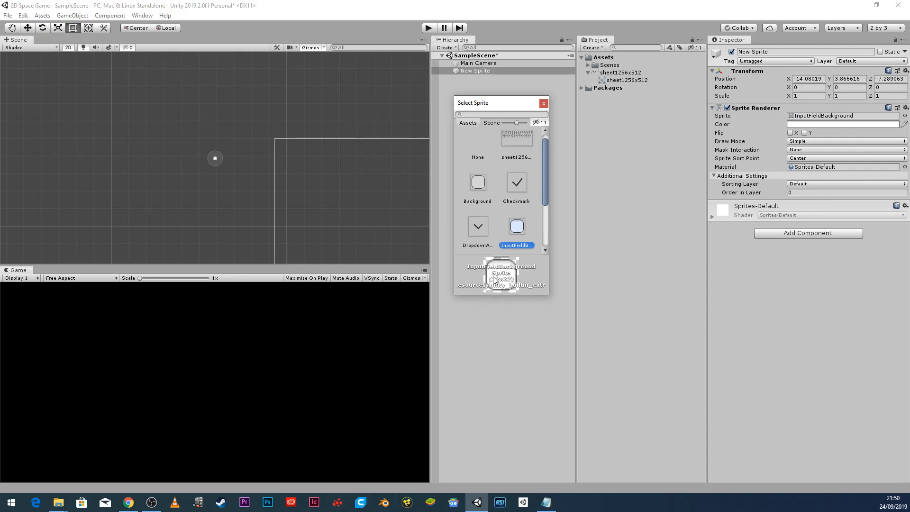
{"action": "double_click", "coordinate": [519, 226]}
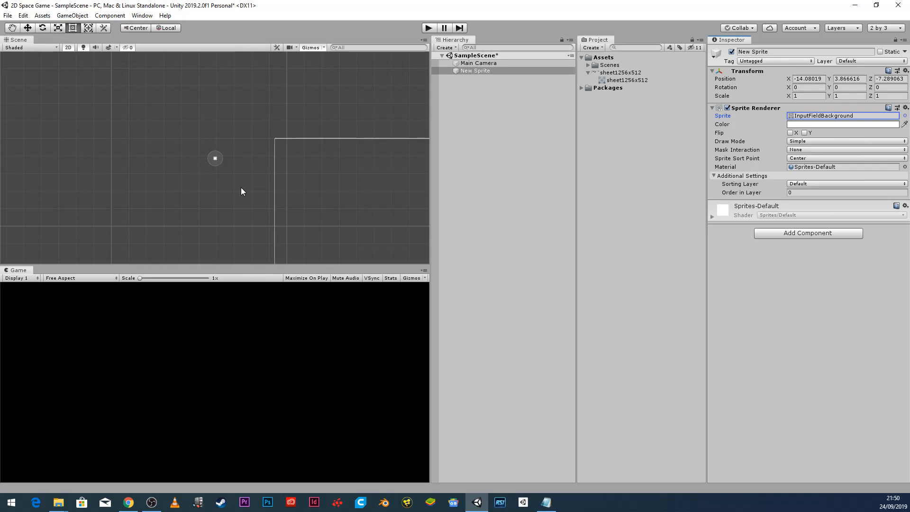
Move the New Sprite right toward the scene centre and down to Y -2.51.
{"action": "scroll", "coordinate": [219, 166], "scroll_direction": "down", "scroll_amount": 5}
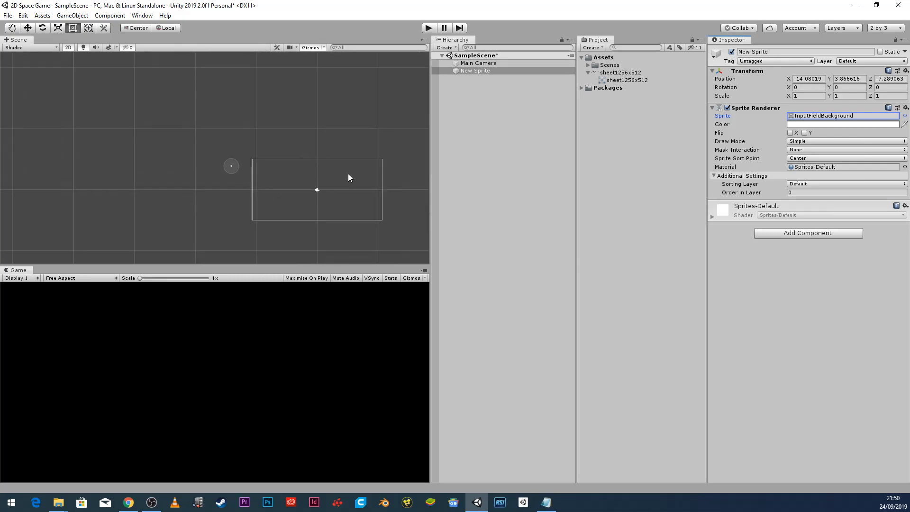
{"action": "left_click", "coordinate": [28, 28]}
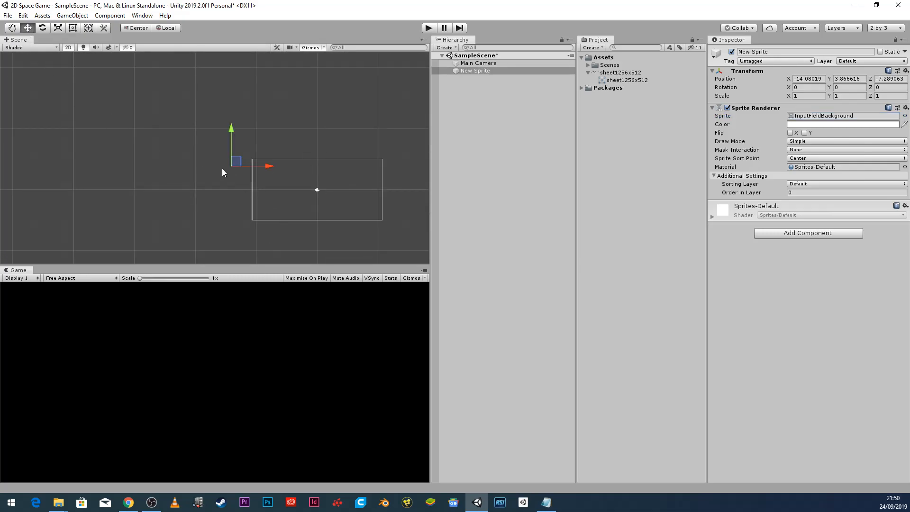
{"action": "left_click_drag", "start_coordinate": [268, 165], "coordinate": [355, 174]}
{"action": "left_click_drag", "start_coordinate": [320, 135], "coordinate": [325, 169]}
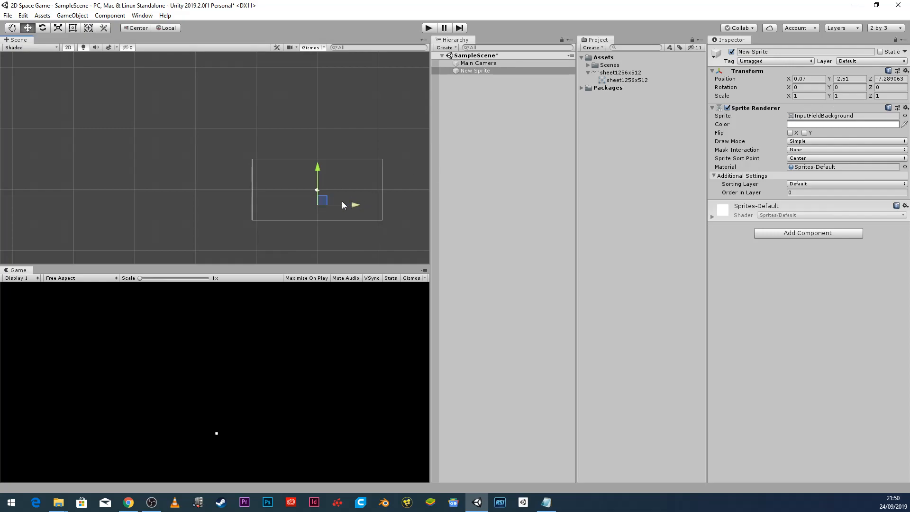
Scale the sprite to 196.99 by 8.4 and lower it to about Y -4.53.
{"action": "left_click", "coordinate": [788, 96]}
{"action": "left_click_drag", "start_coordinate": [806, 96], "coordinate": [537, 214]}
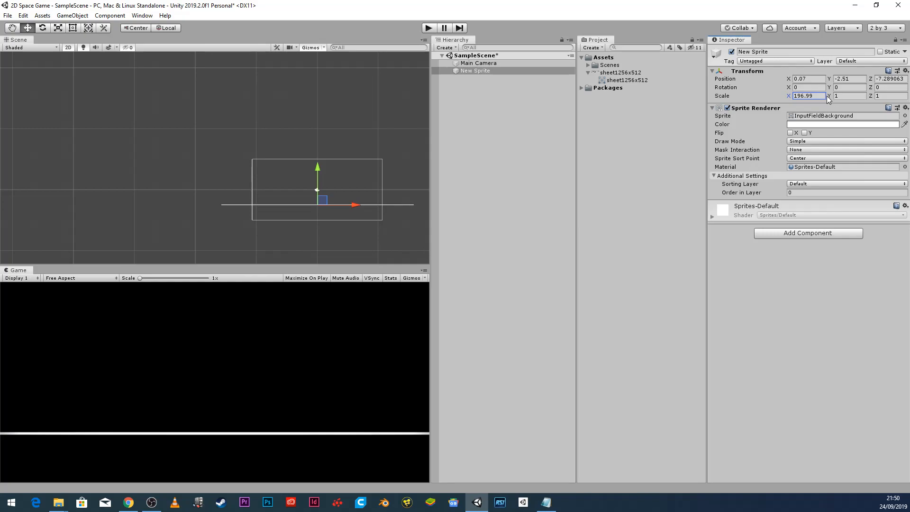
{"action": "left_click_drag", "start_coordinate": [829, 96], "coordinate": [172, 131]}
{"action": "left_click_drag", "start_coordinate": [316, 171], "coordinate": [320, 179]}
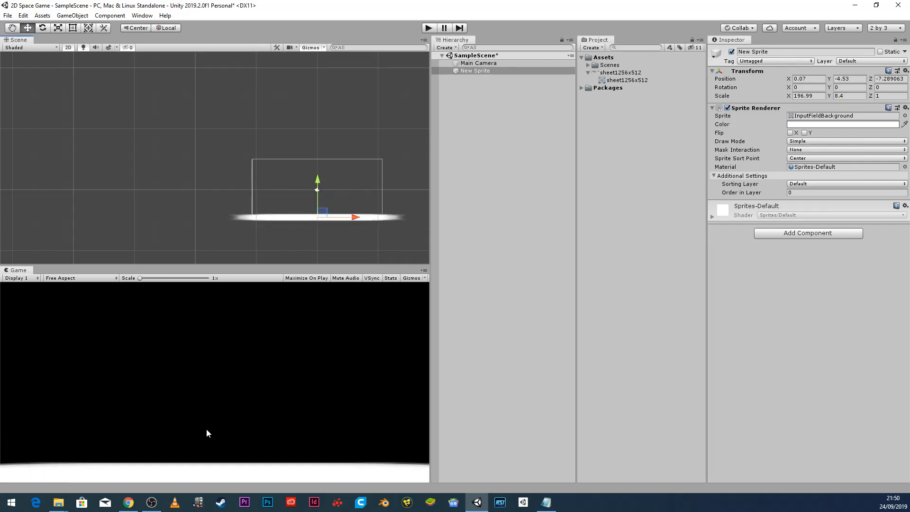
{"action": "left_click", "coordinate": [481, 71]}
{"action": "scroll", "coordinate": [286, 211], "scroll_direction": "down", "scroll_amount": 4}
{"action": "middle_click_drag", "start_coordinate": [290, 227], "coordinate": [177, 203]}
{"action": "scroll", "coordinate": [255, 188], "scroll_direction": "up", "scroll_amount": 10}
{"action": "scroll", "coordinate": [255, 188], "scroll_direction": "up", "scroll_amount": 7}
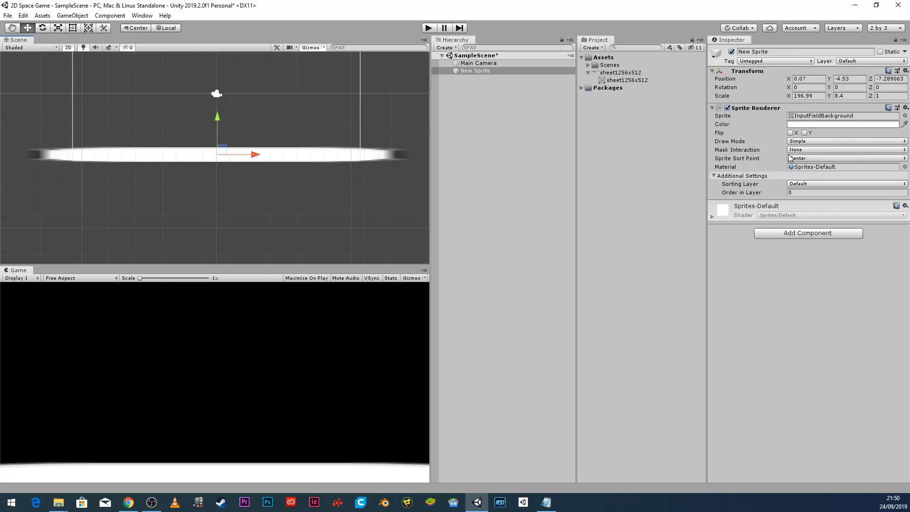
Add a Physics 2D Box Collider 2D component to the New Sprite.
{"action": "left_click", "coordinate": [778, 233]}
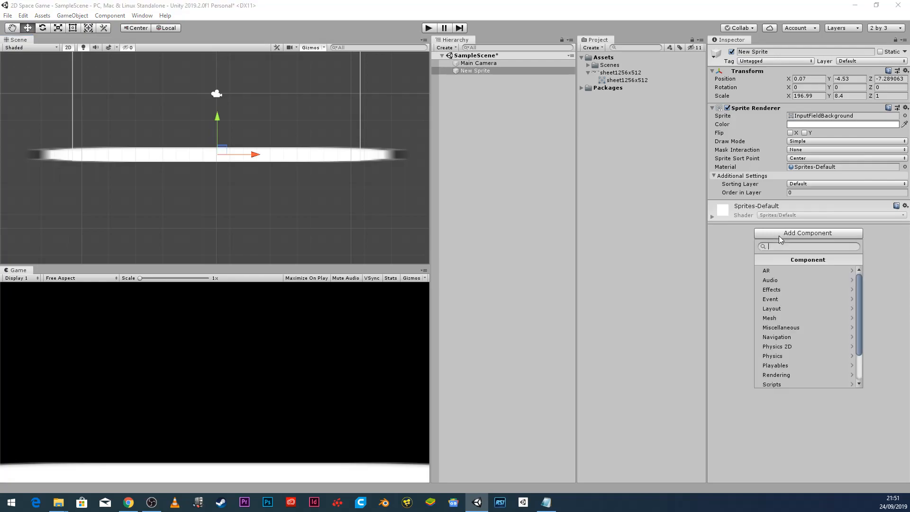
{"action": "left_click", "coordinate": [794, 346]}
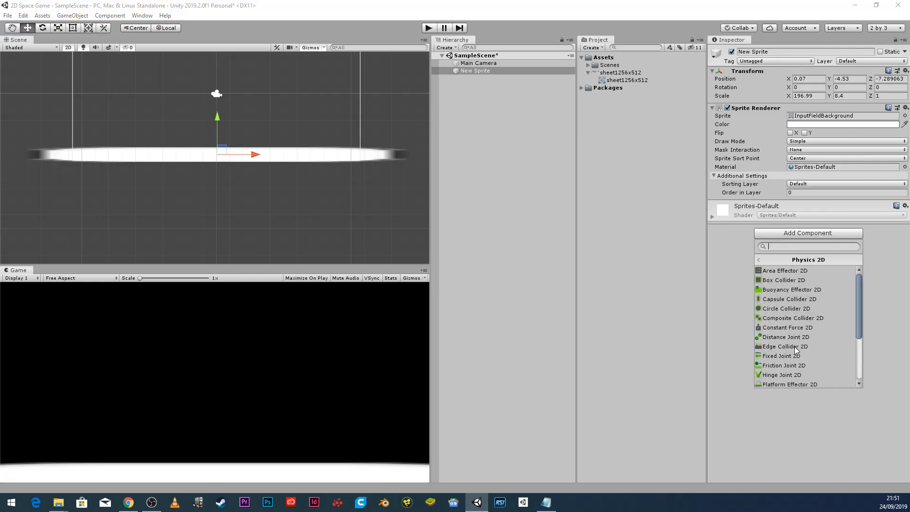
{"action": "left_click", "coordinate": [797, 280]}
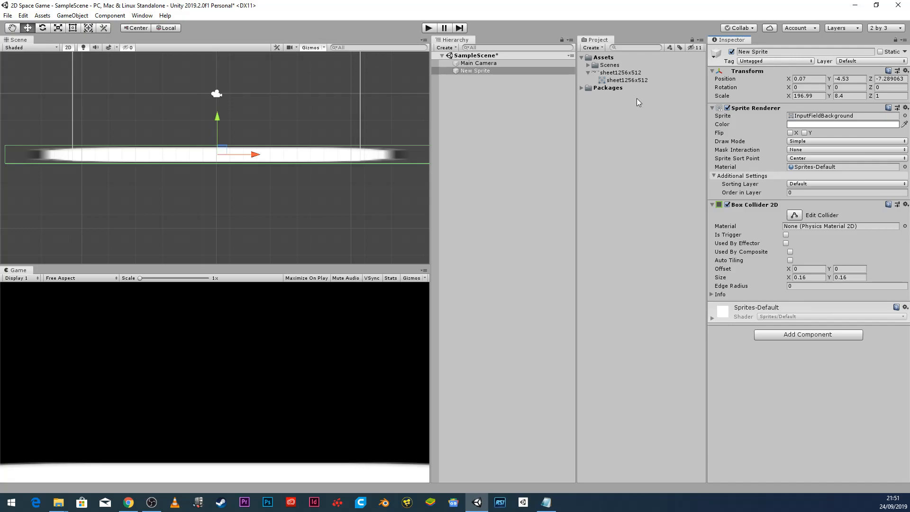
Switch sheet1256x512 to Sprite Mode Multiple, apply it, and open it in the Sprite Editor.
{"action": "left_click", "coordinate": [621, 73]}
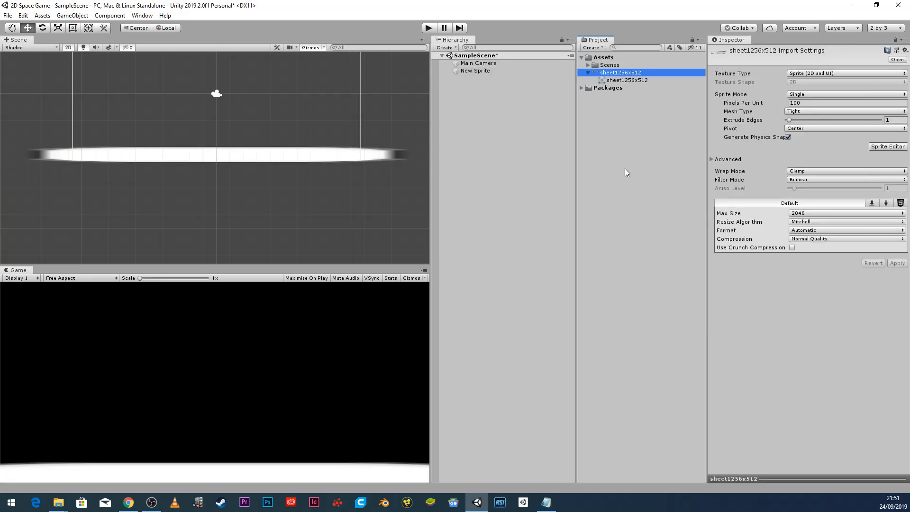
{"action": "left_click", "coordinate": [810, 94]}
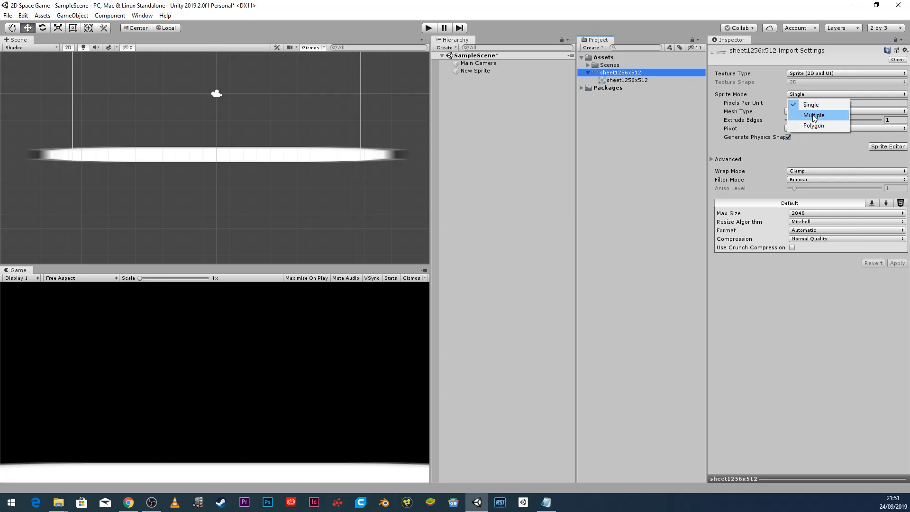
{"action": "left_click", "coordinate": [813, 116]}
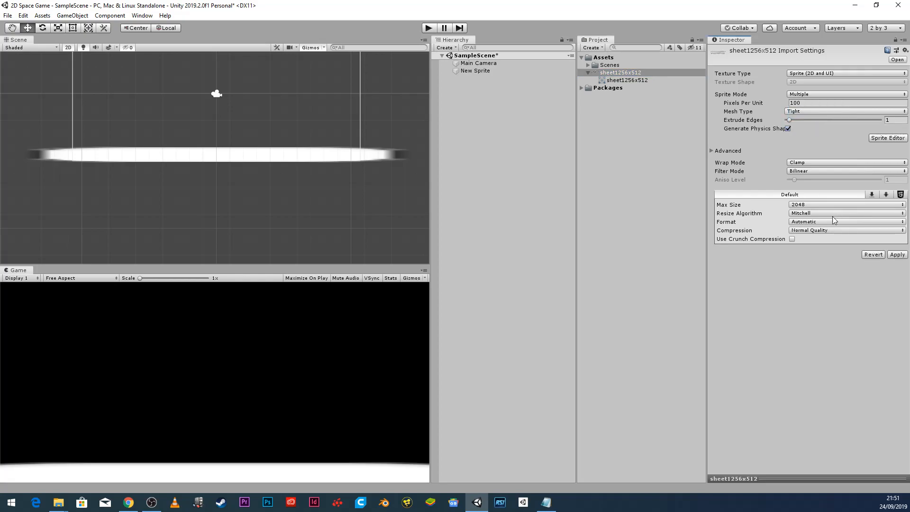
{"action": "left_click", "coordinate": [896, 254]}
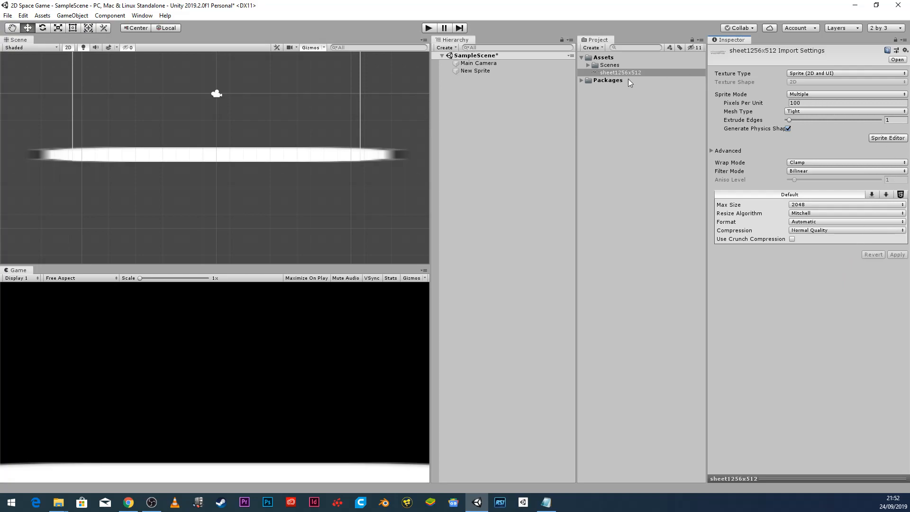
{"action": "left_click", "coordinate": [884, 138]}
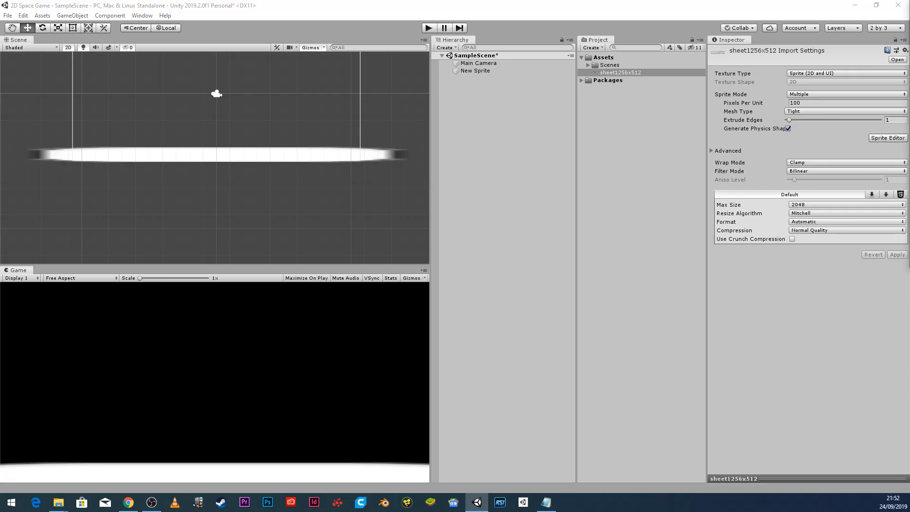
{"action": "left_click_drag", "start_coordinate": [836, 22], "coordinate": [246, 38]}
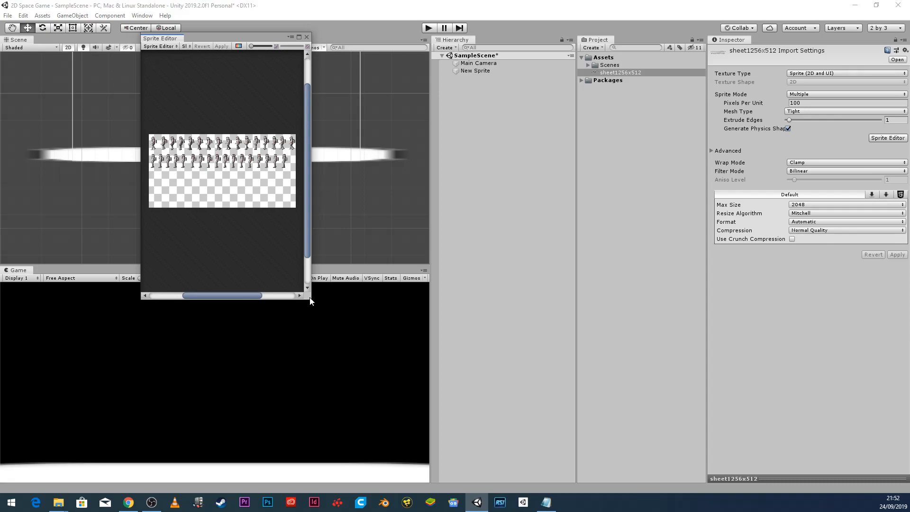
Enlarge the Sprite Editor window and delete the stray sprite rectangle.
{"action": "left_click_drag", "start_coordinate": [310, 300], "coordinate": [823, 448]}
{"action": "scroll", "coordinate": [616, 345], "scroll_direction": "up", "scroll_amount": 5}
{"action": "scroll", "coordinate": [550, 421], "scroll_direction": "down", "scroll_amount": 1}
{"action": "left_click_drag", "start_coordinate": [547, 443], "coordinate": [408, 444]}
{"action": "scroll", "coordinate": [615, 274], "scroll_direction": "down", "scroll_amount": 1}
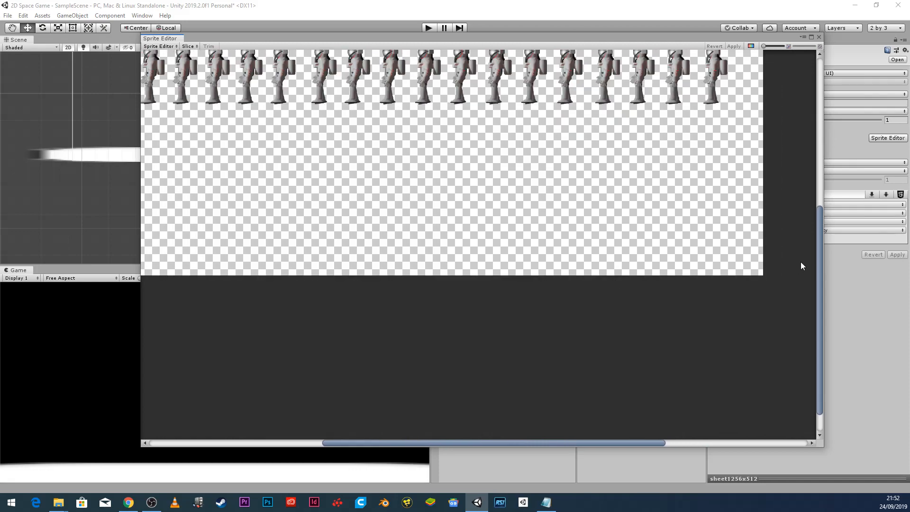
{"action": "left_click_drag", "start_coordinate": [820, 249], "coordinate": [815, 189]}
{"action": "left_click_drag", "start_coordinate": [461, 283], "coordinate": [494, 294]}
{"action": "left_click", "coordinate": [606, 252]}
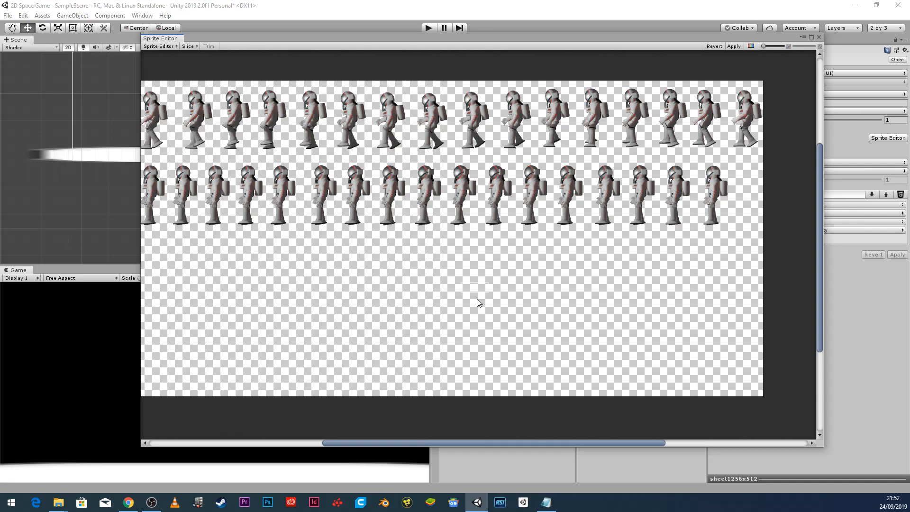
{"action": "left_click", "coordinate": [483, 292]}
{"action": "key", "text": "Delete"}
{"action": "left_click_drag", "start_coordinate": [525, 439], "coordinate": [510, 437]}
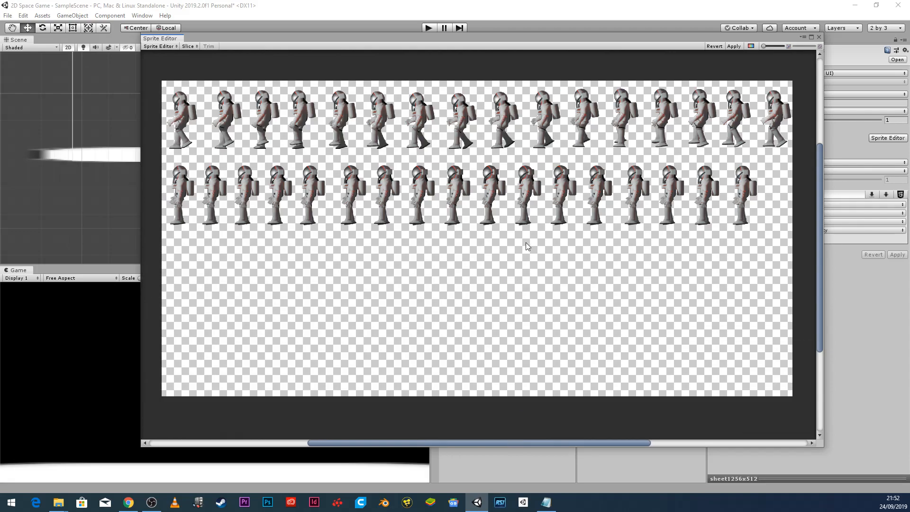
Slice the sheet automatically and inspect frames such as sheet1256x512_10.
{"action": "left_click", "coordinate": [160, 47]}
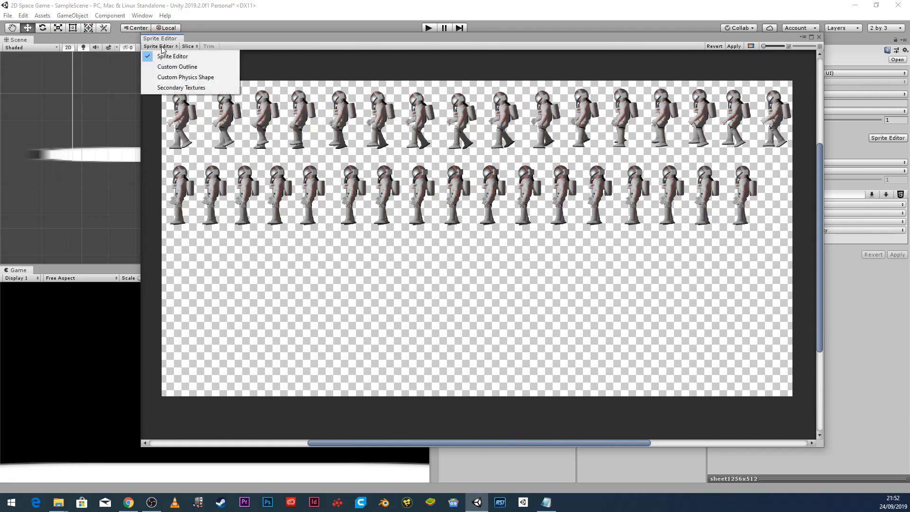
{"action": "left_click", "coordinate": [193, 48]}
{"action": "left_click", "coordinate": [190, 47]}
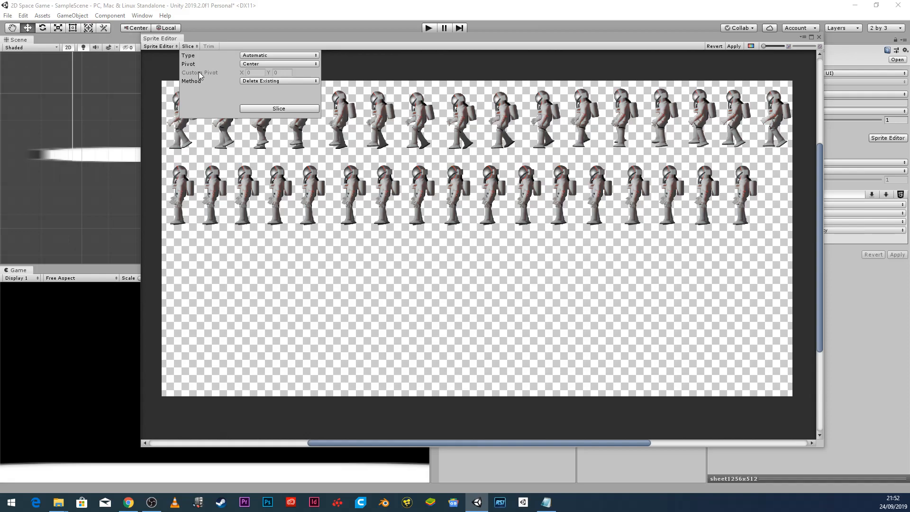
{"action": "left_click", "coordinate": [277, 111]}
{"action": "left_click", "coordinate": [509, 118]}
{"action": "left_click", "coordinate": [544, 116]}
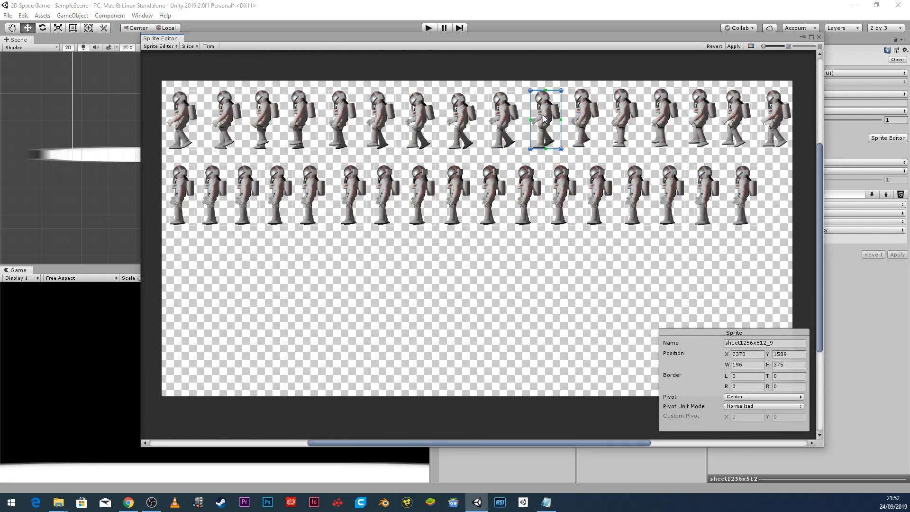
{"action": "left_click", "coordinate": [586, 115]}
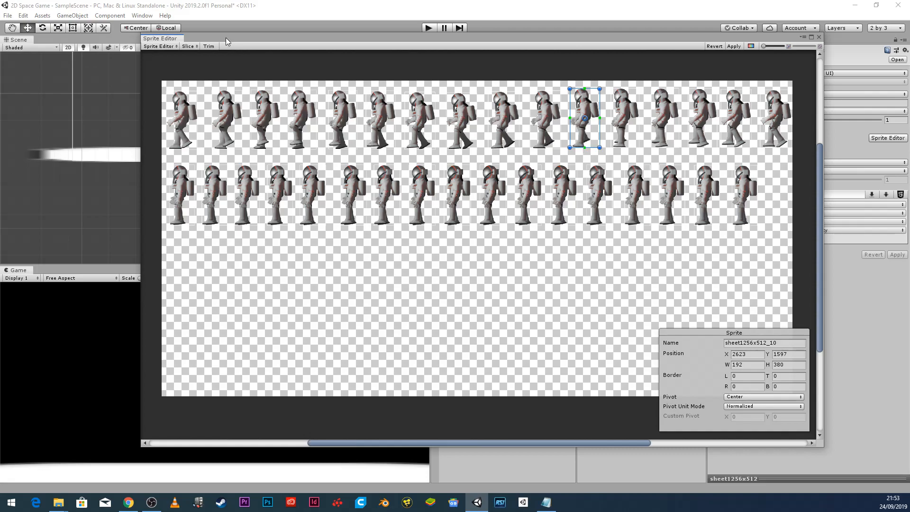
Re-slice the sheet automatically with the pivot set to Bottom.
{"action": "left_click", "coordinate": [189, 46]}
{"action": "left_click", "coordinate": [263, 64]}
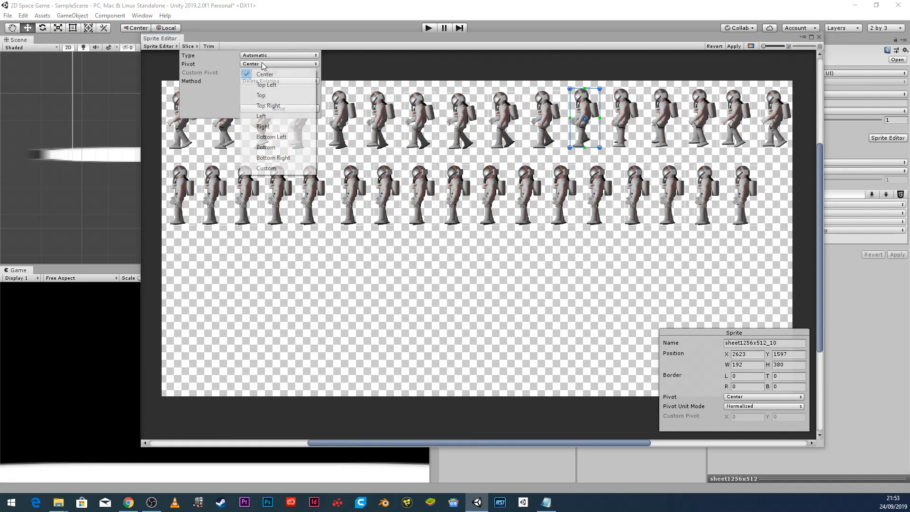
{"action": "left_click", "coordinate": [279, 148]}
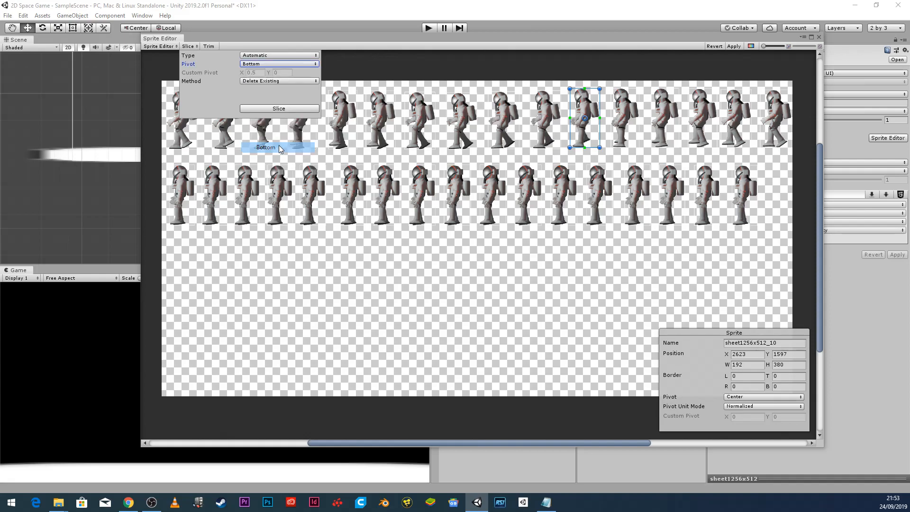
{"action": "left_click", "coordinate": [279, 109]}
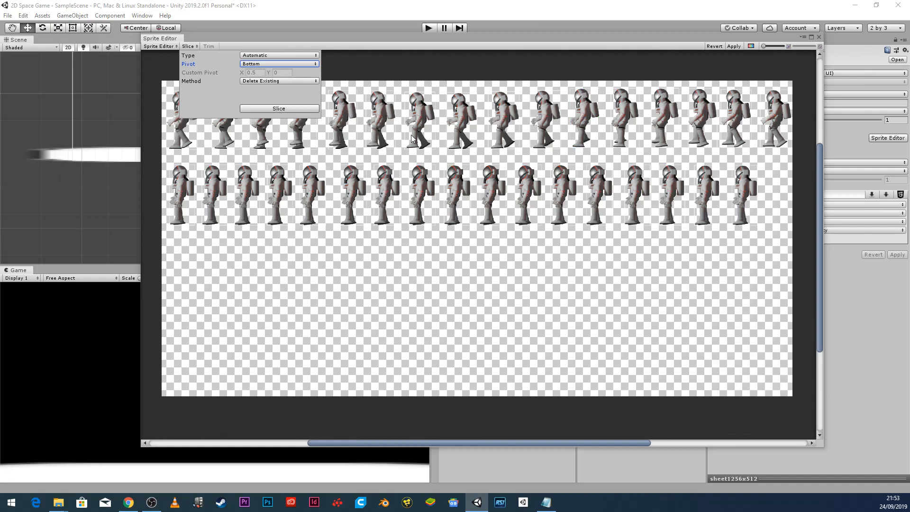
Review the sliced frames in both rows, from frame 14 back to frame 6.
{"action": "left_click", "coordinate": [510, 123]}
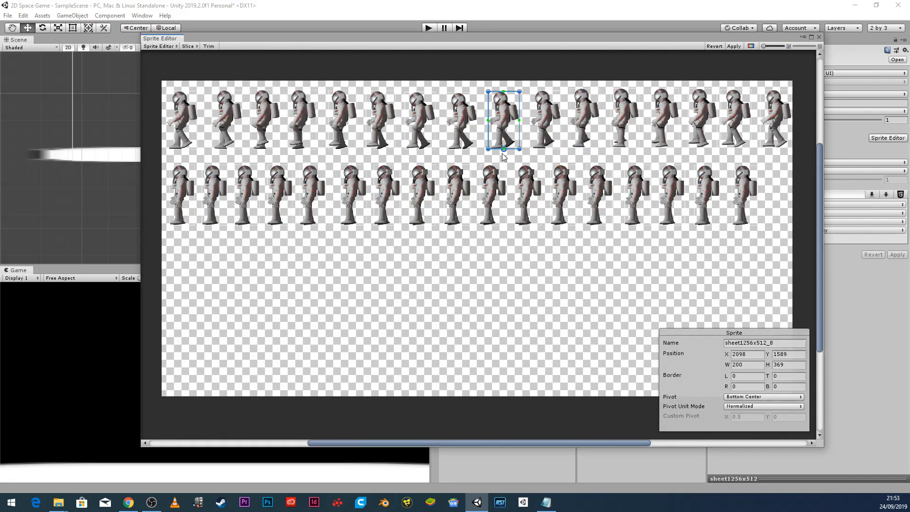
{"action": "left_click", "coordinate": [492, 180]}
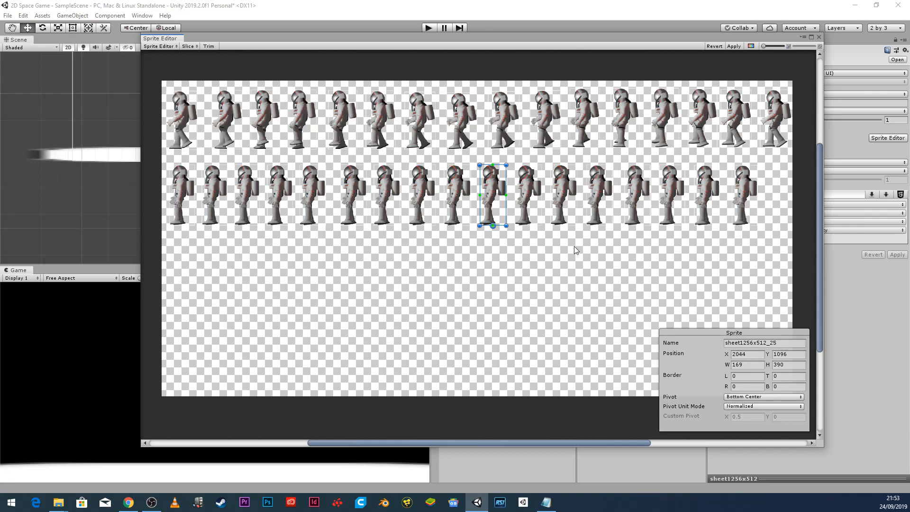
{"action": "left_click", "coordinate": [771, 125]}
{"action": "left_click", "coordinate": [745, 124]}
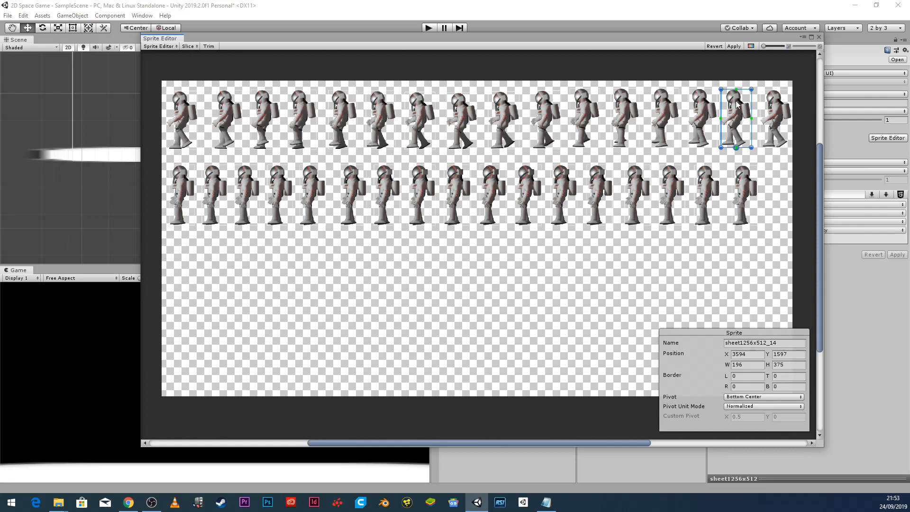
{"action": "left_click", "coordinate": [700, 122]}
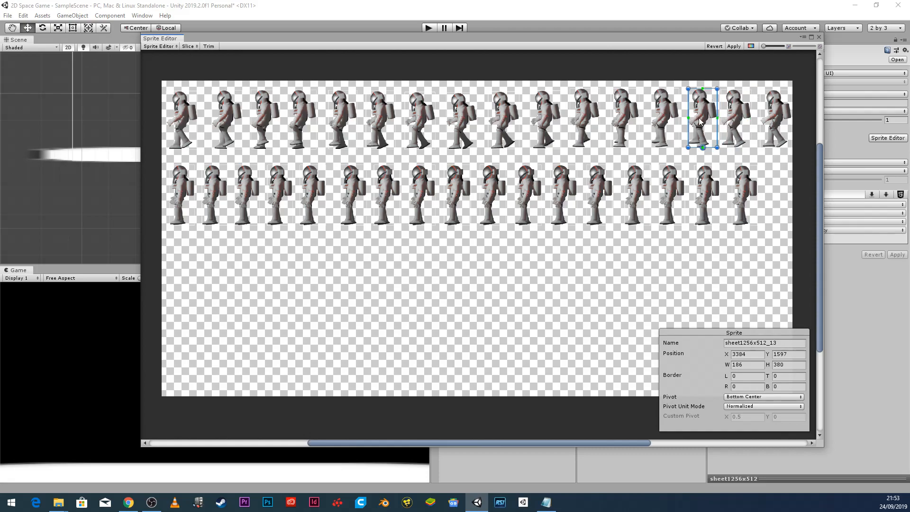
{"action": "left_click", "coordinate": [664, 121]}
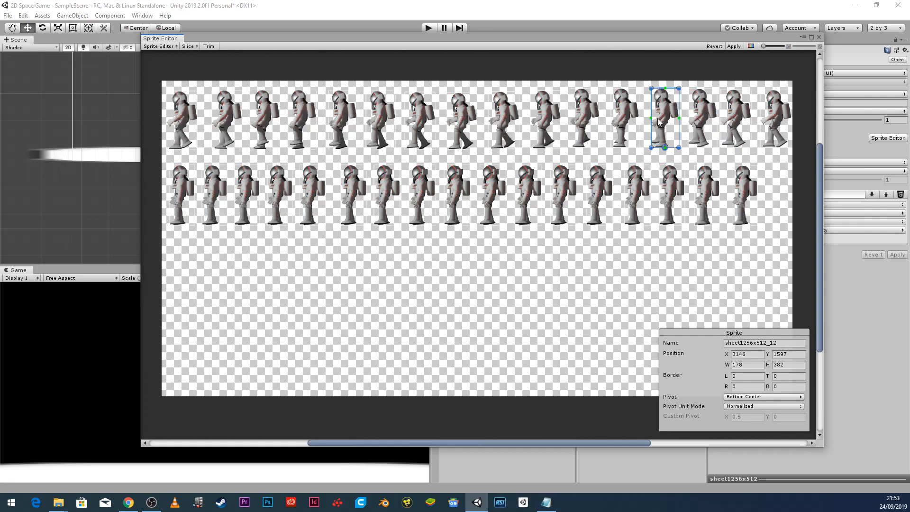
{"action": "left_click", "coordinate": [619, 127]}
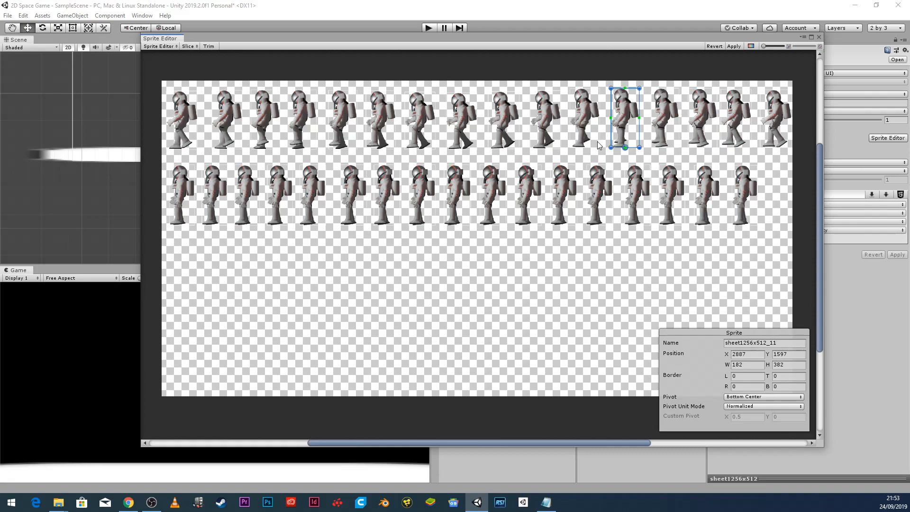
{"action": "left_click", "coordinate": [590, 138]}
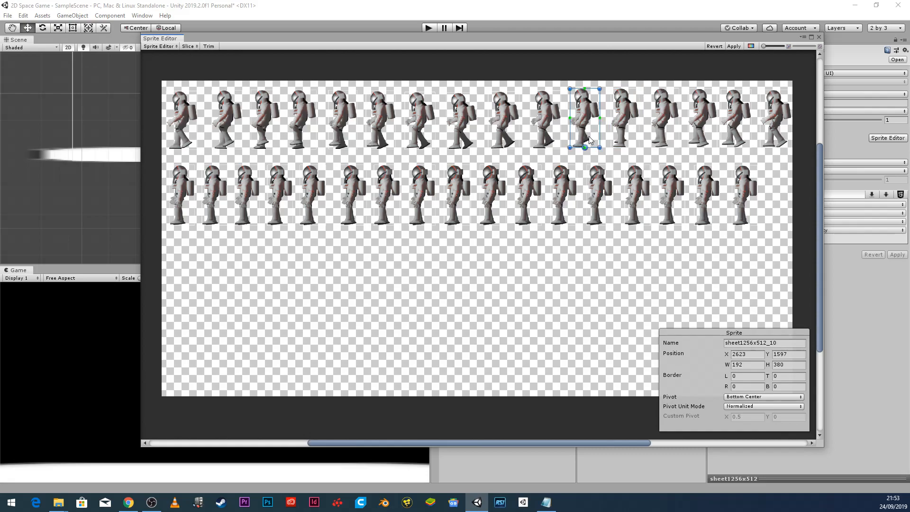
{"action": "left_click", "coordinate": [556, 130]}
{"action": "left_click", "coordinate": [507, 127]}
{"action": "left_click", "coordinate": [469, 133]}
{"action": "left_click", "coordinate": [422, 131]}
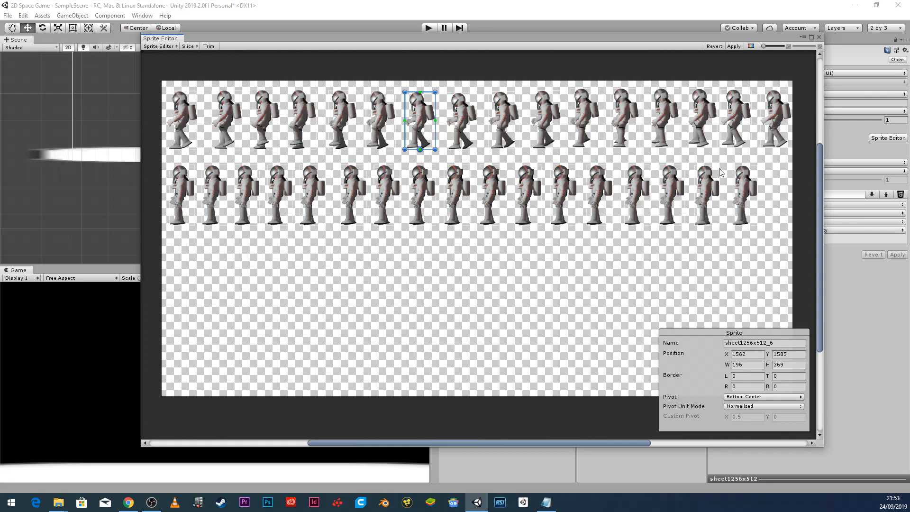
Raise the bottom edges of frames 7, 9 and 10 up to the astronaut's feet.
{"action": "scroll", "coordinate": [429, 172], "scroll_direction": "up", "scroll_amount": 3}
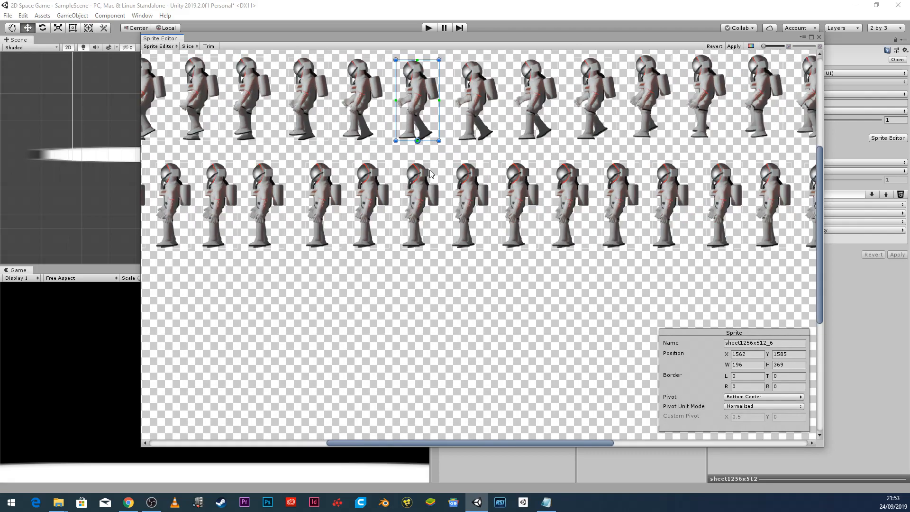
{"action": "scroll", "coordinate": [430, 166], "scroll_direction": "up", "scroll_amount": 1}
{"action": "scroll", "coordinate": [423, 136], "scroll_direction": "up", "scroll_amount": 3}
{"action": "left_click", "coordinate": [503, 121]}
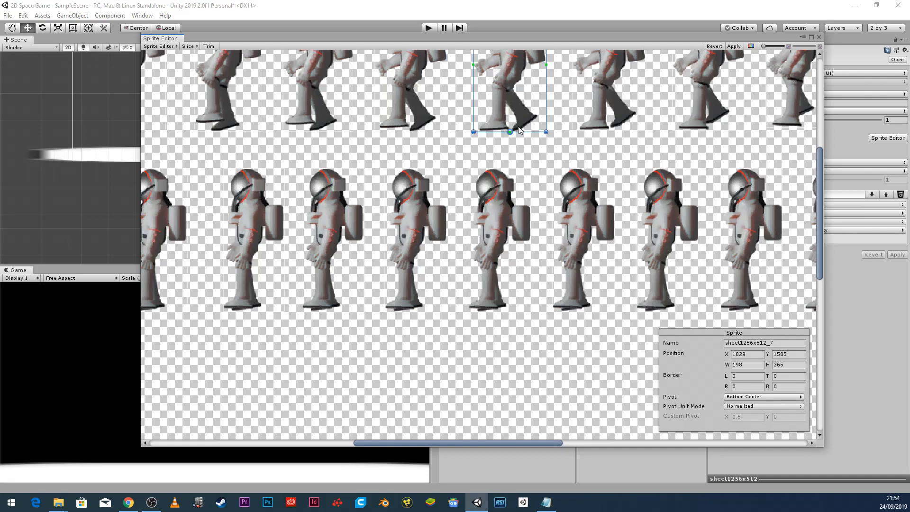
{"action": "left_click_drag", "start_coordinate": [517, 132], "coordinate": [517, 131]}
{"action": "left_click", "coordinate": [581, 120]}
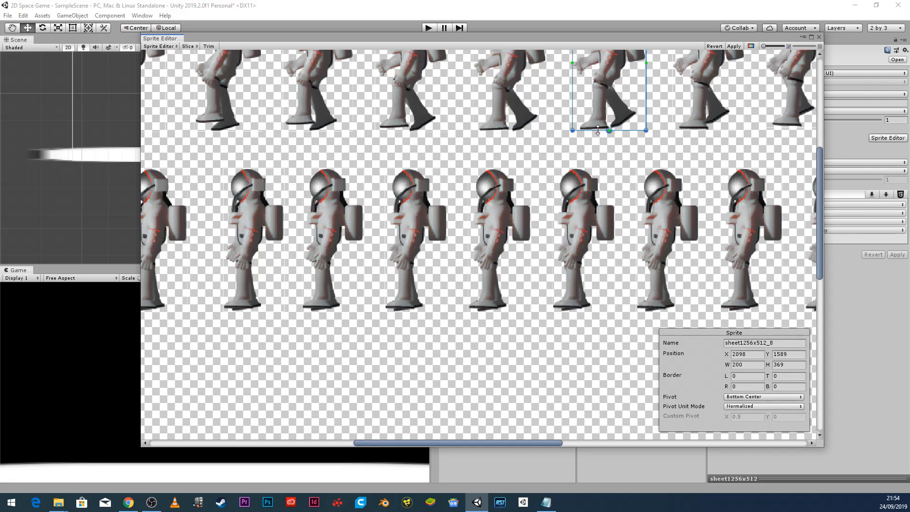
{"action": "left_click", "coordinate": [693, 117]}
{"action": "left_click_drag", "start_coordinate": [689, 131], "coordinate": [690, 129]}
{"action": "left_click", "coordinate": [801, 111]}
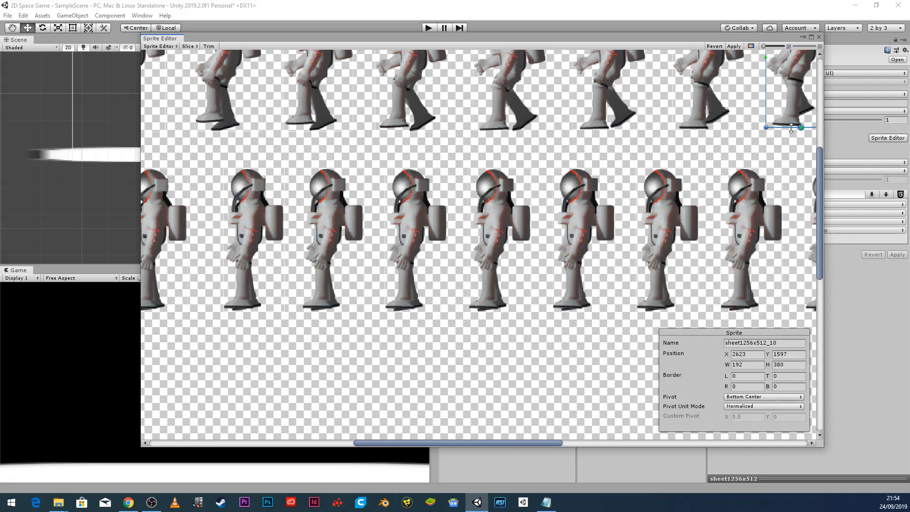
{"action": "left_click_drag", "start_coordinate": [791, 128], "coordinate": [791, 126]}
{"action": "left_click_drag", "start_coordinate": [523, 442], "coordinate": [634, 442]}
Raise the bottom edges of frames 12, 13 and 15 slightly to the feet.
{"action": "left_click", "coordinate": [509, 98]}
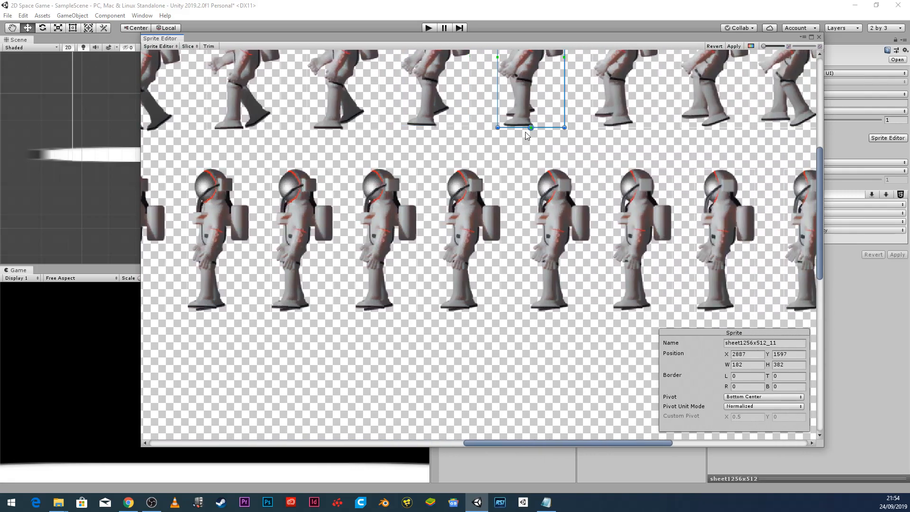
{"action": "left_click", "coordinate": [621, 119]}
{"action": "left_click_drag", "start_coordinate": [620, 127], "coordinate": [619, 125]}
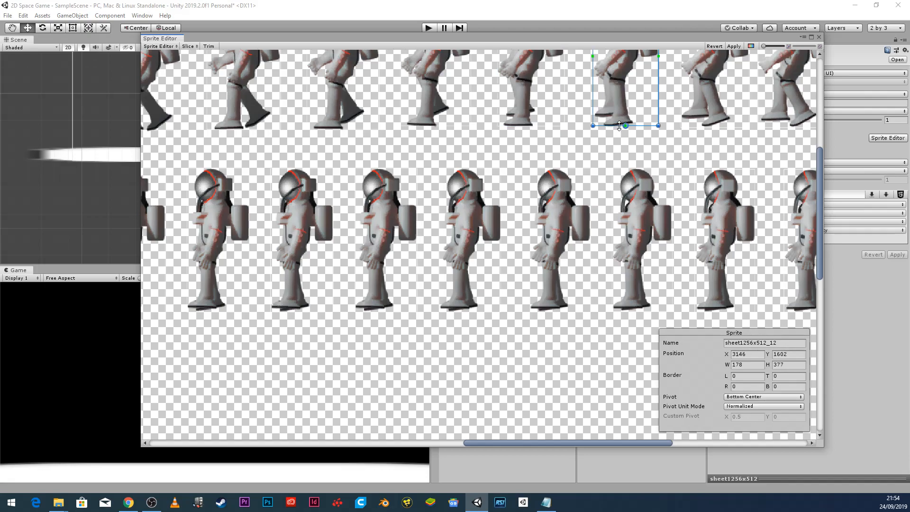
{"action": "left_click", "coordinate": [719, 114]}
{"action": "left_click_drag", "start_coordinate": [708, 126], "coordinate": [706, 125]}
{"action": "left_click", "coordinate": [819, 103]}
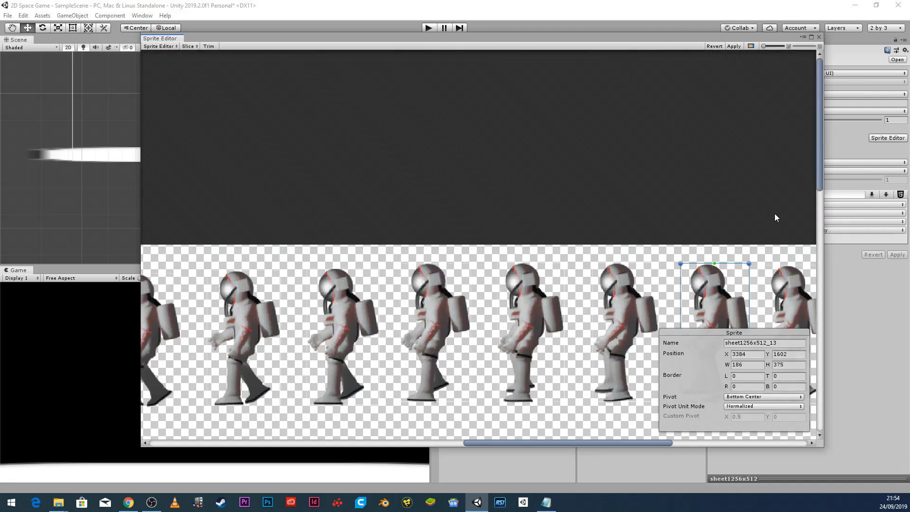
{"action": "scroll", "coordinate": [765, 224], "scroll_direction": "down", "scroll_amount": 5}
{"action": "left_click_drag", "start_coordinate": [620, 442], "coordinate": [719, 438]}
{"action": "scroll", "coordinate": [604, 277], "scroll_direction": "up", "scroll_amount": 3}
{"action": "scroll", "coordinate": [604, 277], "scroll_direction": "up", "scroll_amount": 4}
{"action": "left_click", "coordinate": [538, 249]}
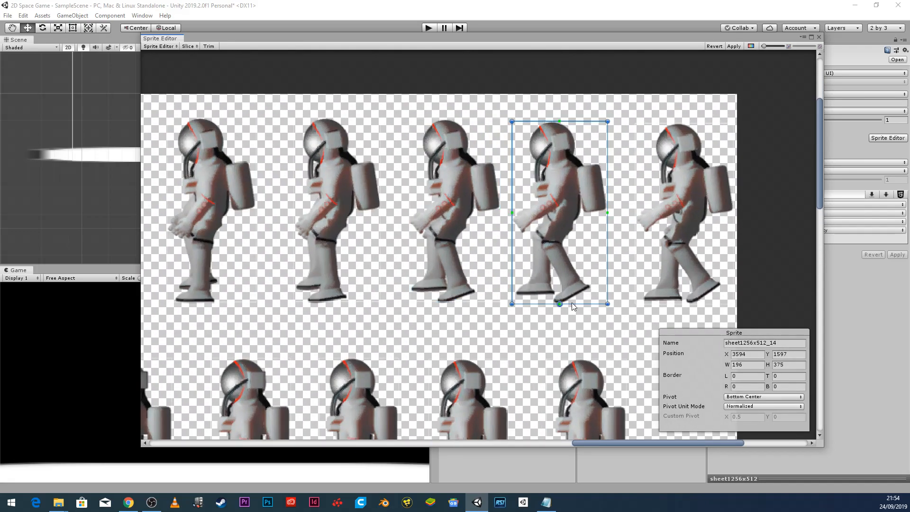
{"action": "left_click", "coordinate": [651, 299]}
{"action": "left_click_drag", "start_coordinate": [693, 304], "coordinate": [692, 302]}
Raise the bottom edges of frames 0–3 to the feet, then apply the slicing and close the editor.
{"action": "left_click_drag", "start_coordinate": [672, 443], "coordinate": [313, 424]}
{"action": "left_click", "coordinate": [259, 275]}
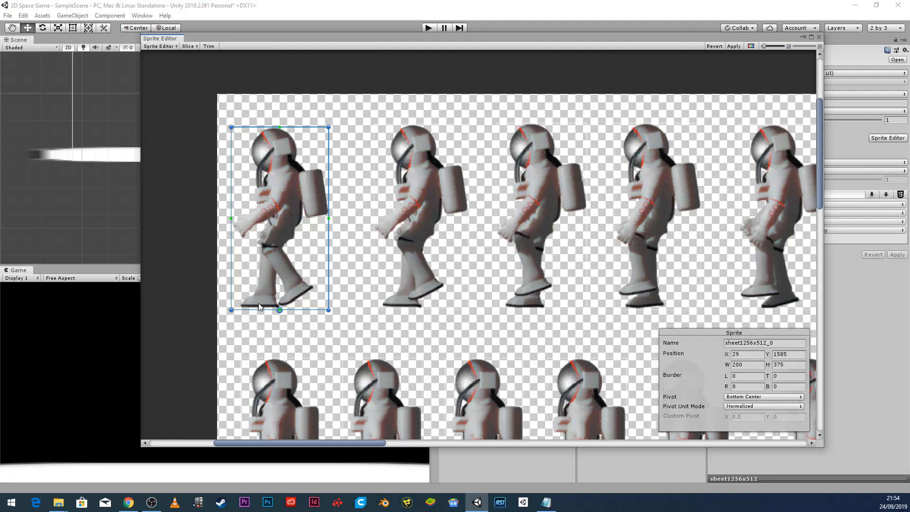
{"action": "left_click_drag", "start_coordinate": [260, 310], "coordinate": [261, 306]}
{"action": "left_click", "coordinate": [380, 290]}
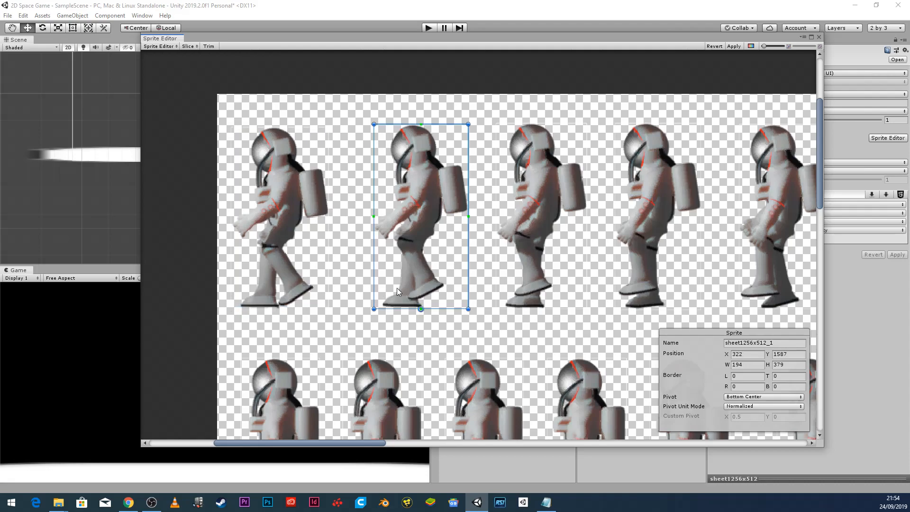
{"action": "left_click_drag", "start_coordinate": [406, 309], "coordinate": [406, 306]}
{"action": "left_click", "coordinate": [524, 297]}
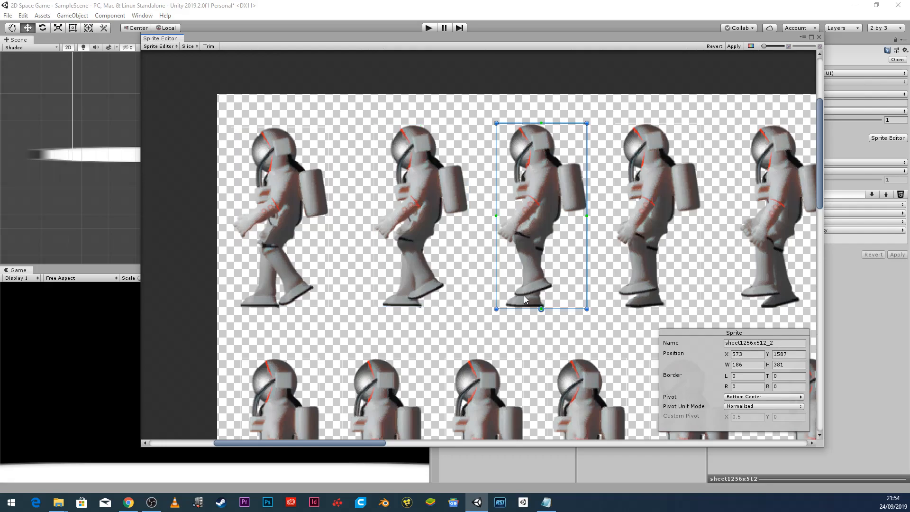
{"action": "left_click_drag", "start_coordinate": [530, 309], "coordinate": [530, 306]}
{"action": "left_click", "coordinate": [651, 298]}
{"action": "left_click_drag", "start_coordinate": [653, 310], "coordinate": [653, 308]}
{"action": "left_click", "coordinate": [771, 275]}
{"action": "left_click_drag", "start_coordinate": [770, 308], "coordinate": [770, 307]}
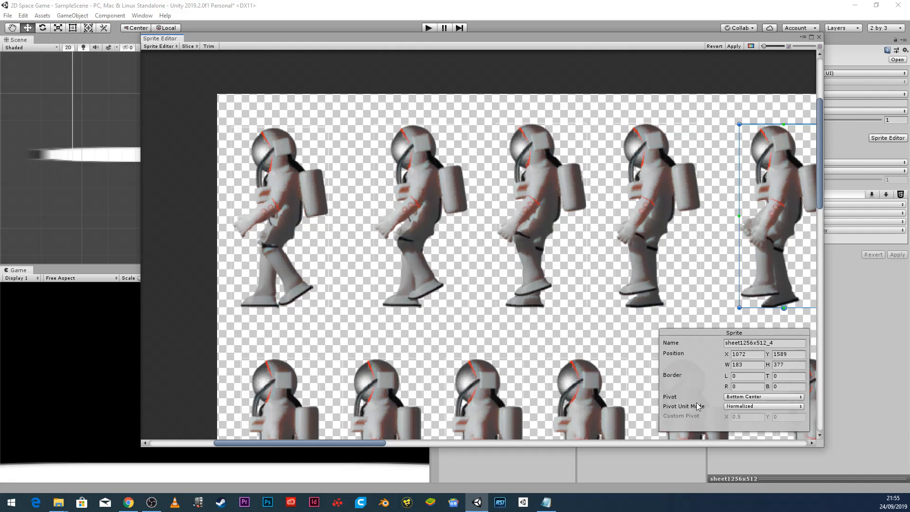
{"action": "left_click_drag", "start_coordinate": [365, 446], "coordinate": [447, 443]}
{"action": "left_click", "coordinate": [570, 269]}
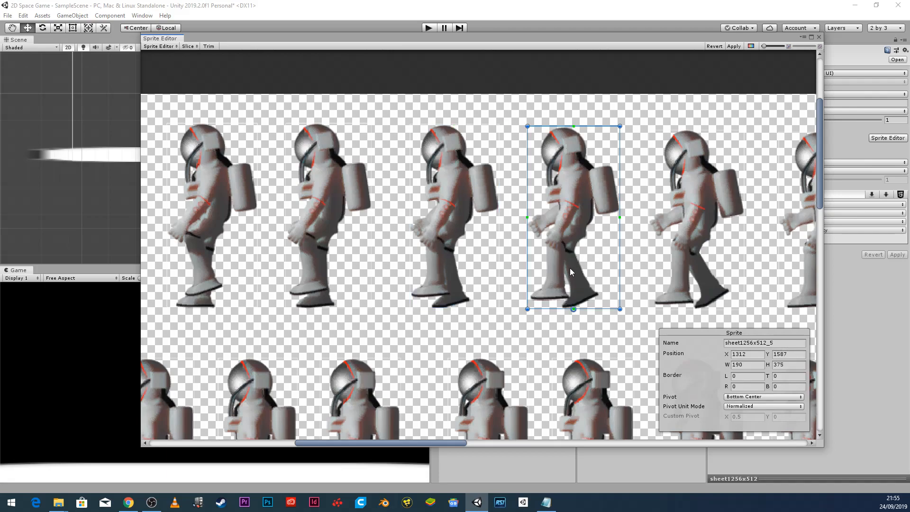
{"action": "left_click", "coordinate": [668, 262]}
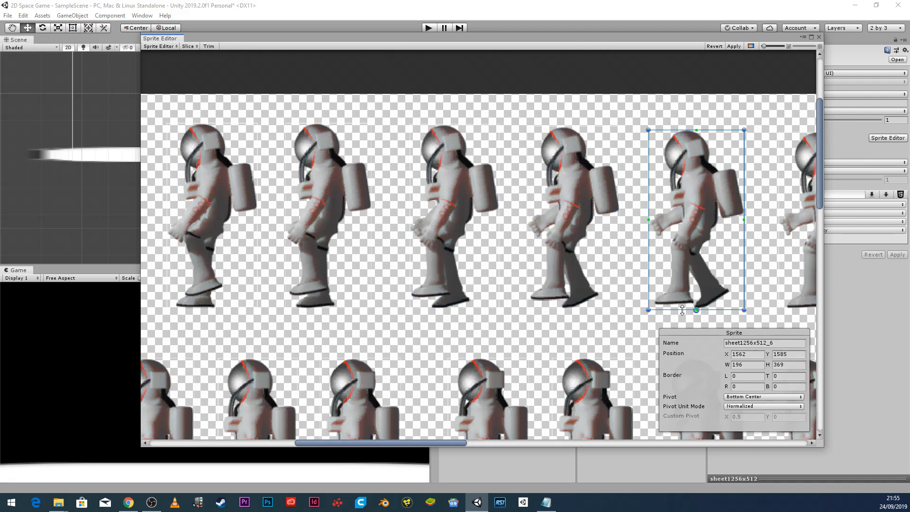
{"action": "left_click", "coordinate": [787, 297]}
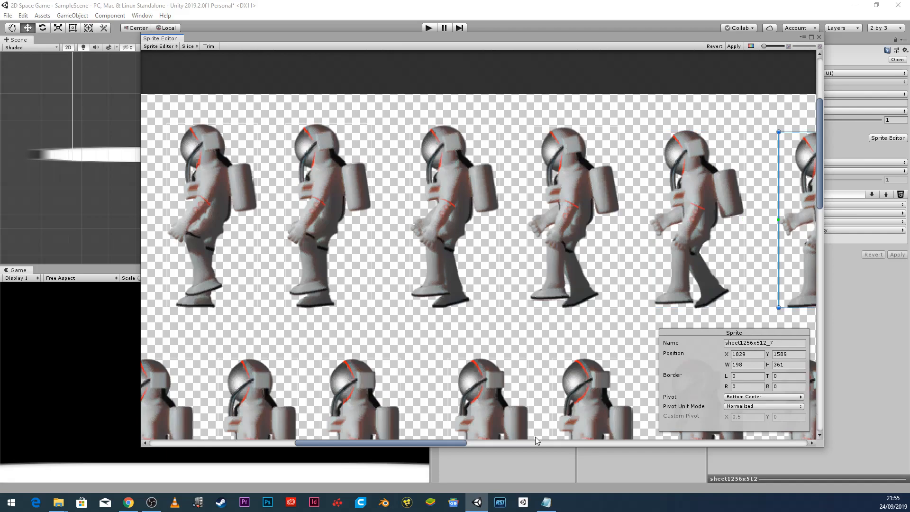
{"action": "mouse_move", "coordinate": [425, 443]}
{"action": "left_mouse_down"}
{"action": "mouse_move", "coordinate": [449, 443]}
{"action": "mouse_move", "coordinate": [418, 440]}
{"action": "left_mouse_up"}
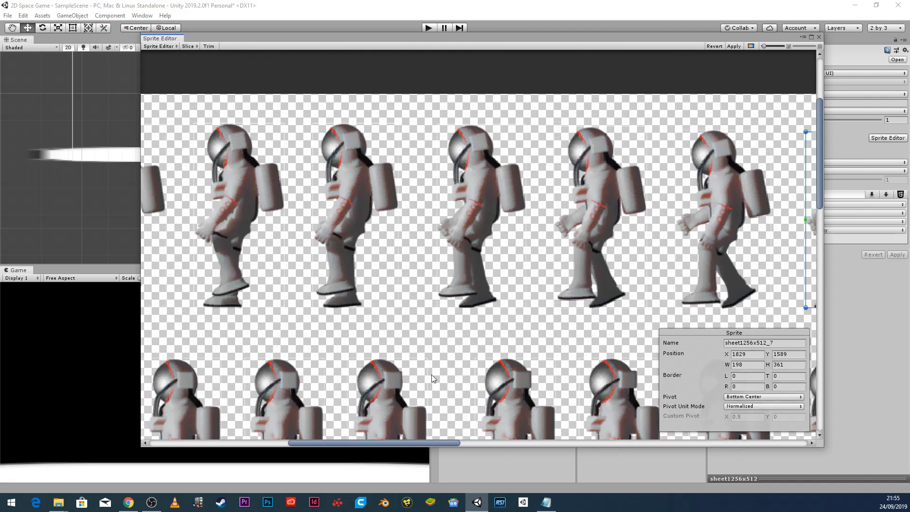
{"action": "scroll", "coordinate": [431, 379], "scroll_direction": "down", "scroll_amount": 5}
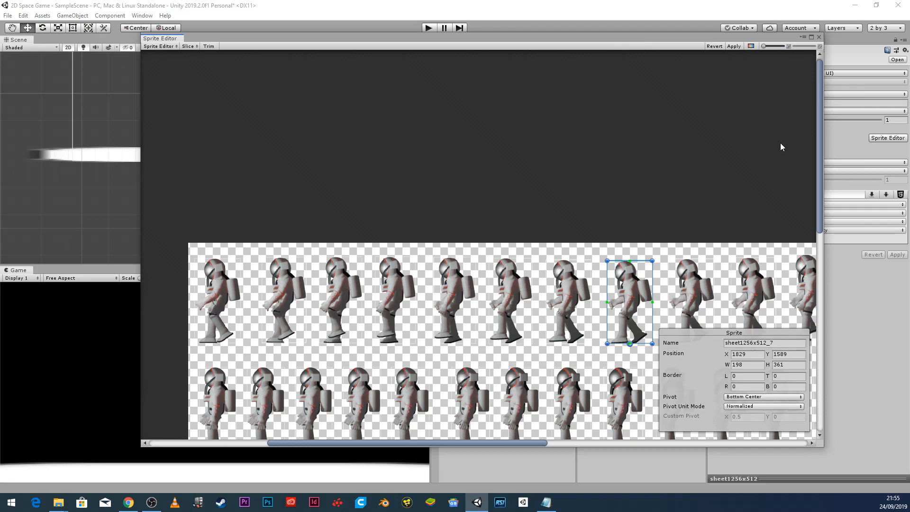
{"action": "left_click", "coordinate": [734, 47]}
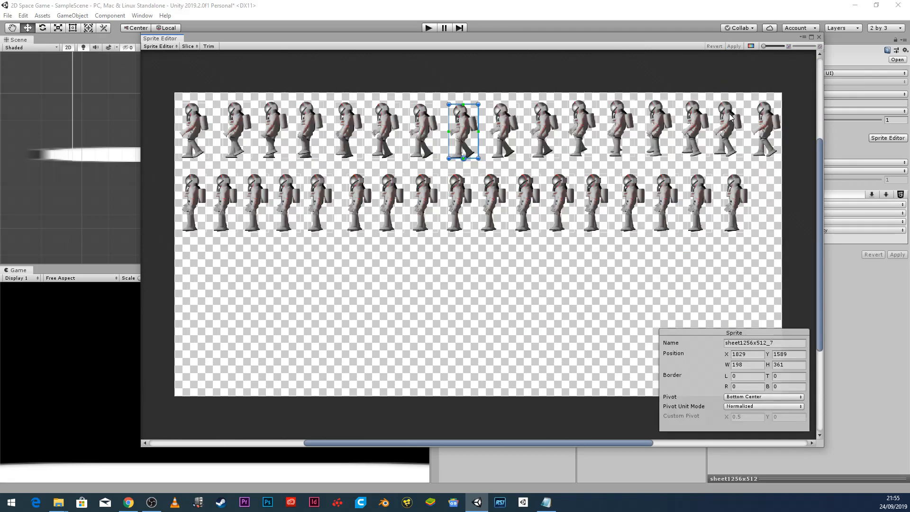
{"action": "left_click", "coordinate": [819, 37]}
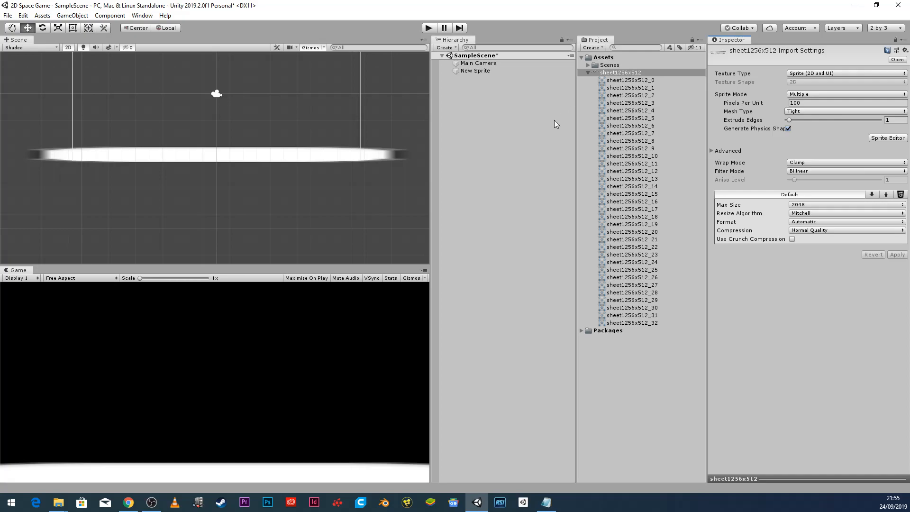
Drag frame sheet1256x512_0 into the scene and lower it to Y -3.75, just above the ground strip.
{"action": "left_click", "coordinate": [620, 80]}
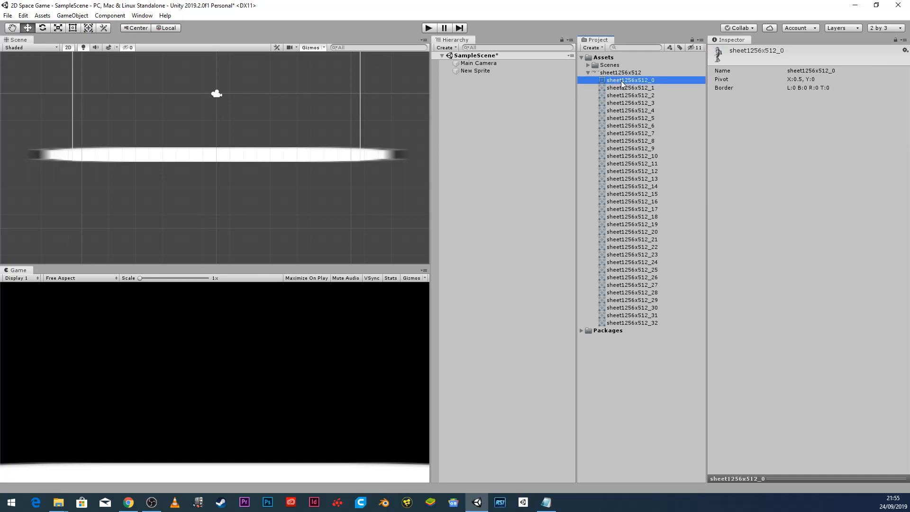
{"action": "left_click_drag", "start_coordinate": [641, 79], "coordinate": [469, 93]}
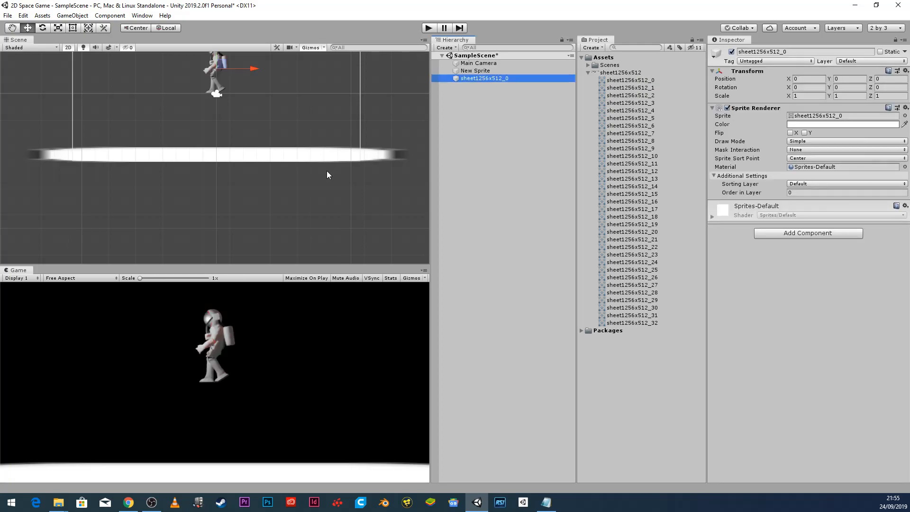
{"action": "scroll", "coordinate": [224, 148], "scroll_direction": "down", "scroll_amount": 3}
{"action": "left_click_drag", "start_coordinate": [217, 54], "coordinate": [220, 88]}
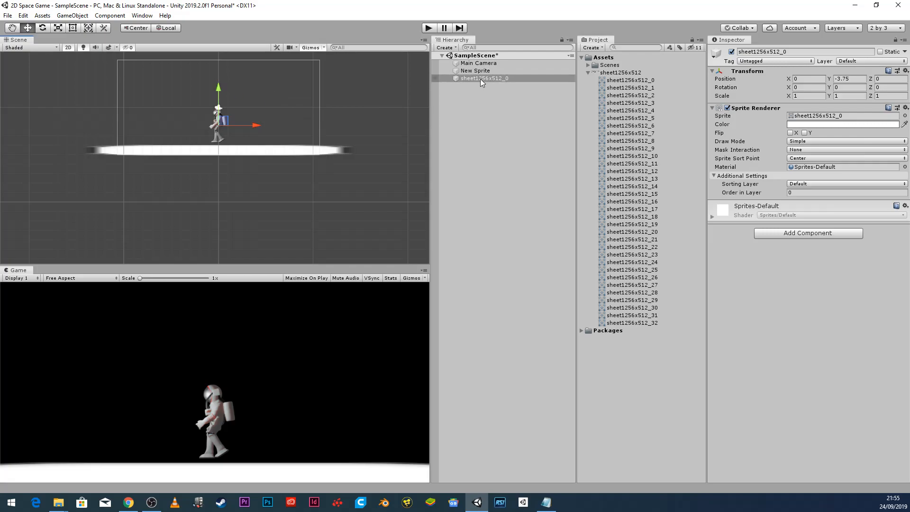
Add a Box Collider 2D (2 × 3.69) to the astronaut, zoom in on it, and run the game.
{"action": "left_click", "coordinate": [813, 234]}
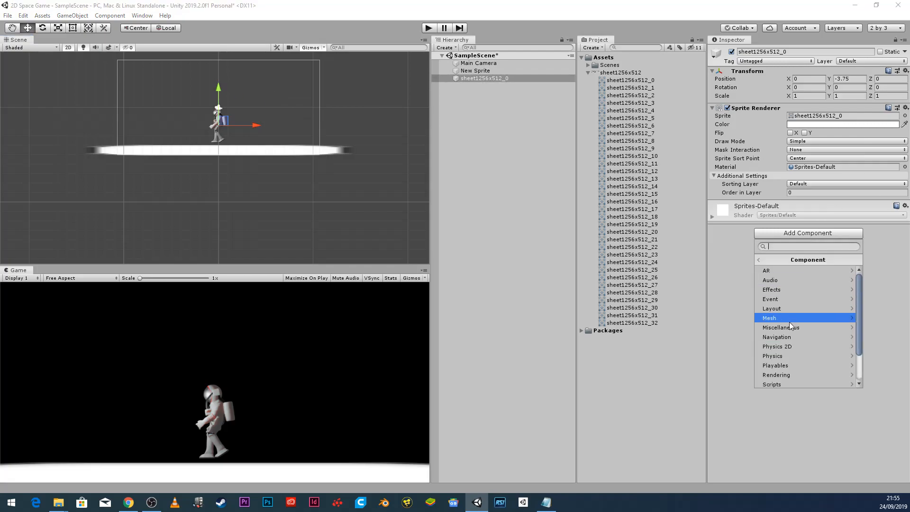
{"action": "left_click", "coordinate": [786, 345]}
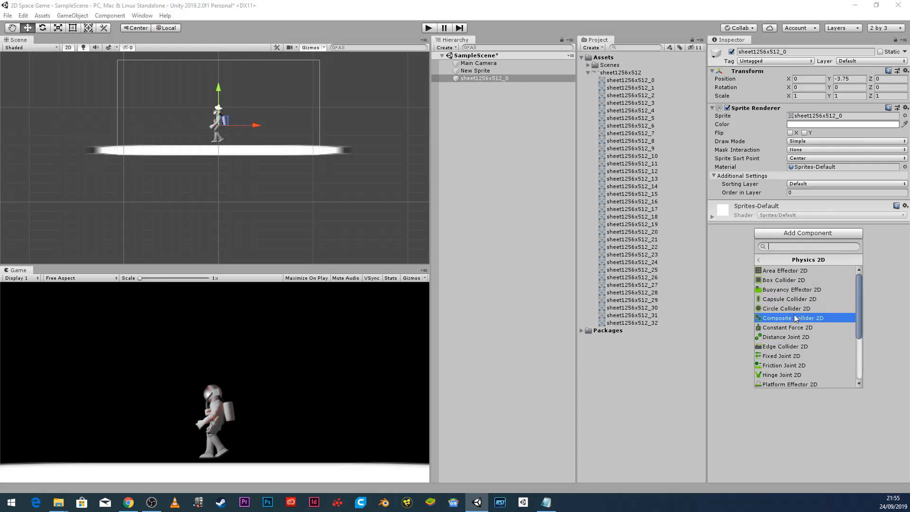
{"action": "left_click", "coordinate": [792, 284]}
{"action": "scroll", "coordinate": [240, 158], "scroll_direction": "up", "scroll_amount": 8}
{"action": "left_click_drag", "start_coordinate": [235, 132], "coordinate": [301, 180]}
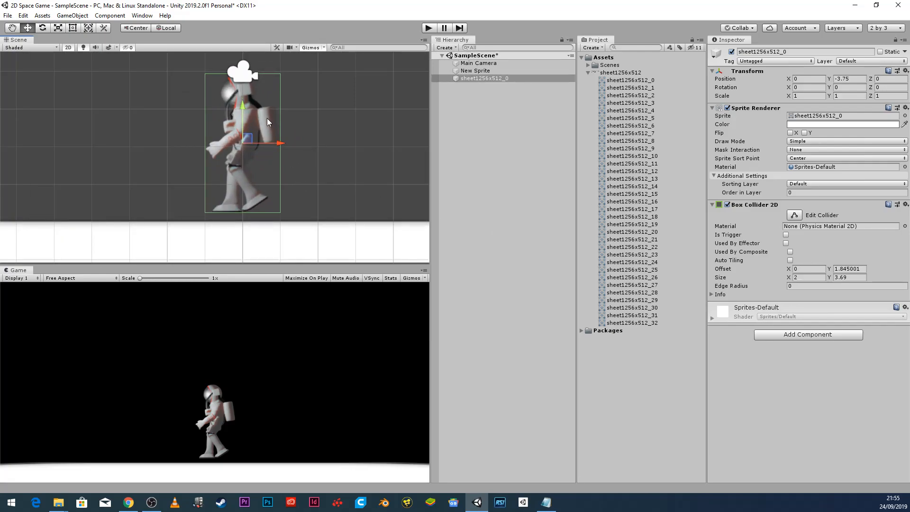
{"action": "left_click", "coordinate": [799, 336]}
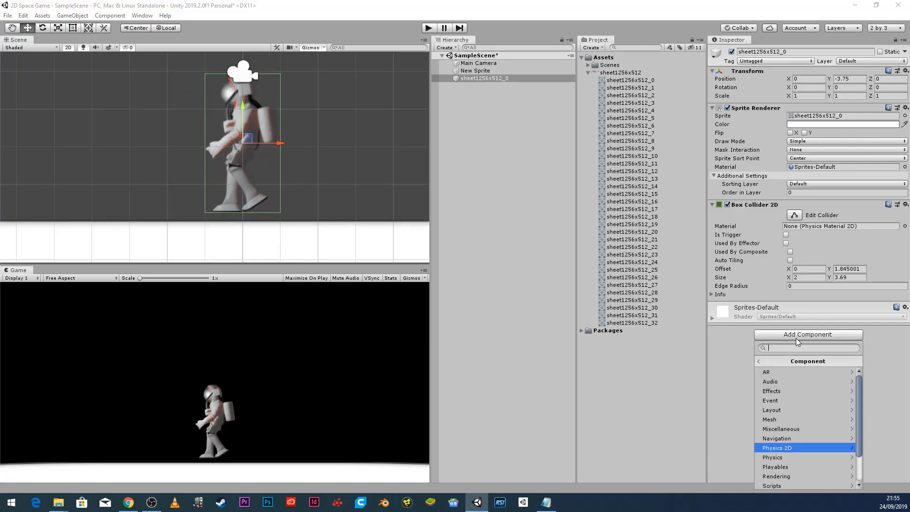
{"action": "left_click", "coordinate": [428, 29]}
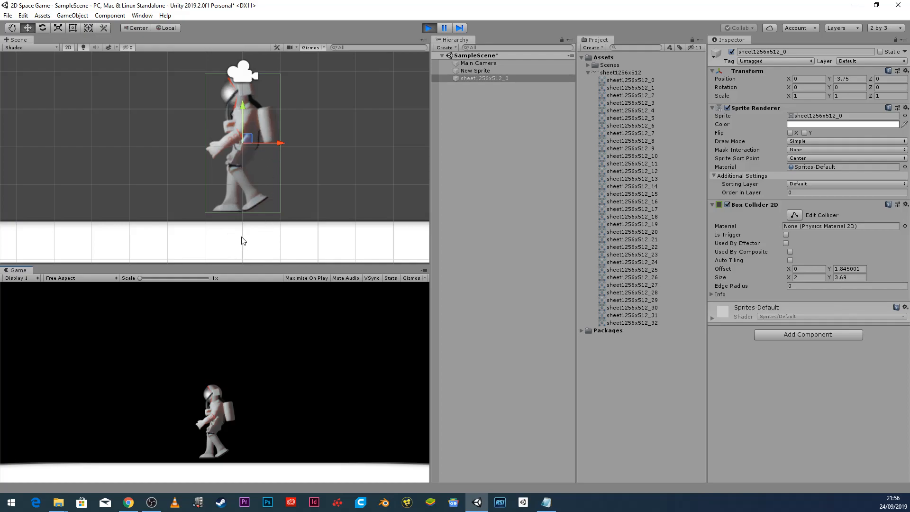
Add a Dynamic Rigidbody 2D to the astronaut and rerun so it settles onto the ground at Y ≈ -3.84.
{"action": "left_click", "coordinate": [430, 29]}
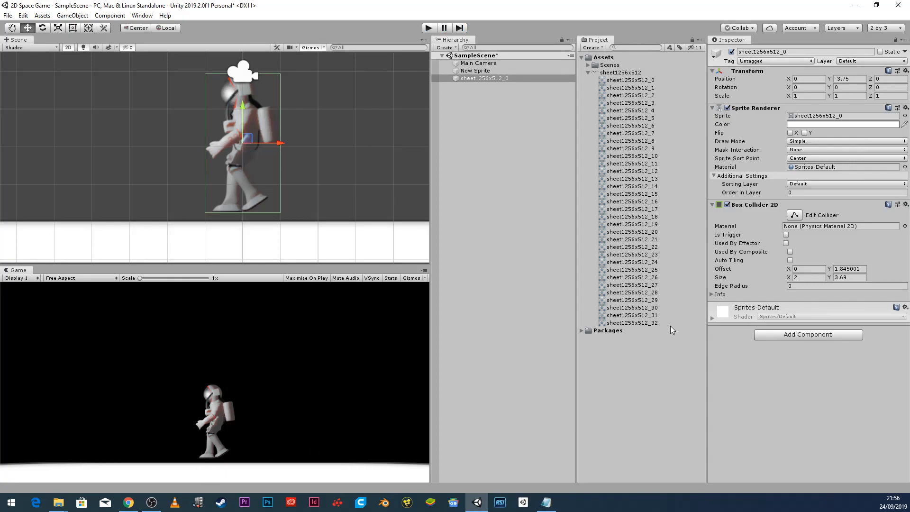
{"action": "left_click", "coordinate": [818, 335]}
{"action": "left_click", "coordinate": [809, 448]}
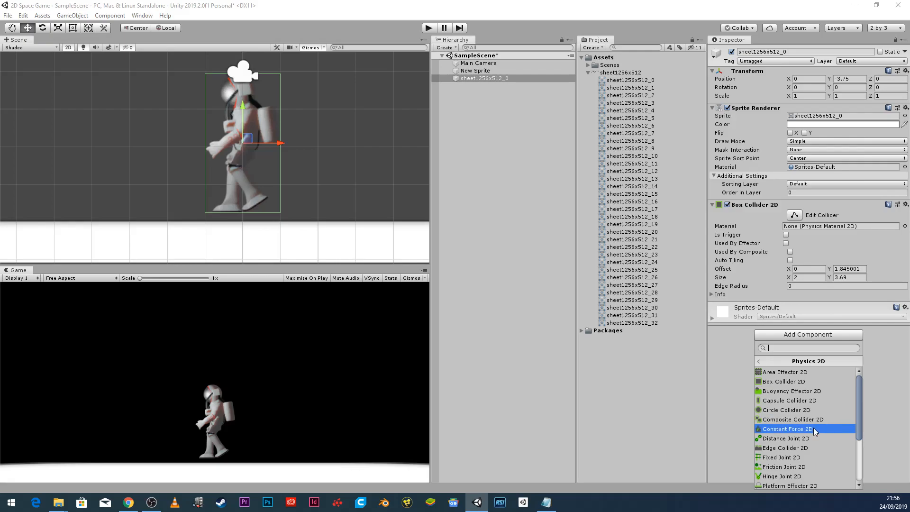
{"action": "scroll", "coordinate": [813, 457], "scroll_direction": "down", "scroll_amount": 3}
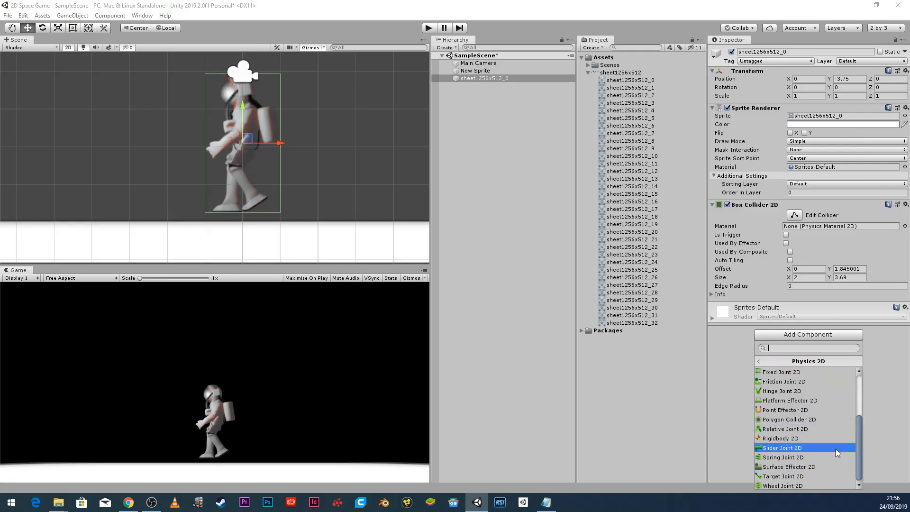
{"action": "left_click_drag", "start_coordinate": [859, 447], "coordinate": [859, 450]}
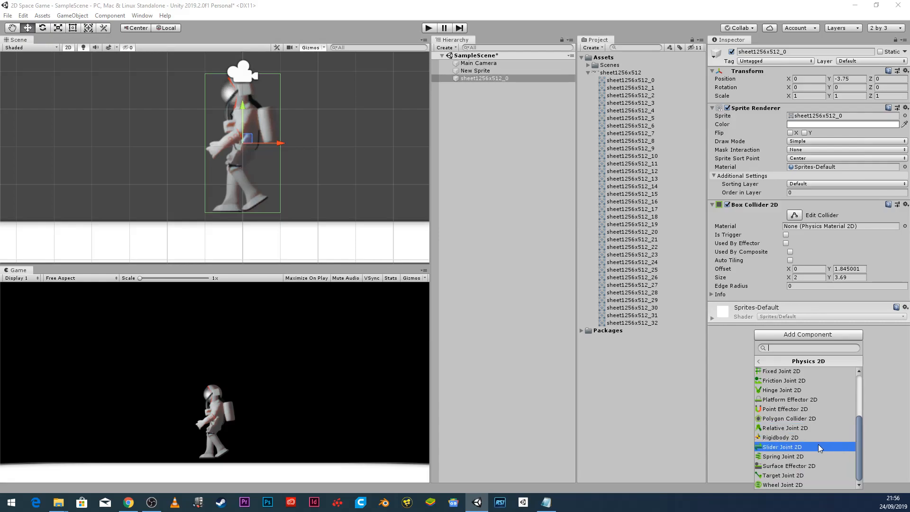
{"action": "left_click", "coordinate": [779, 437]}
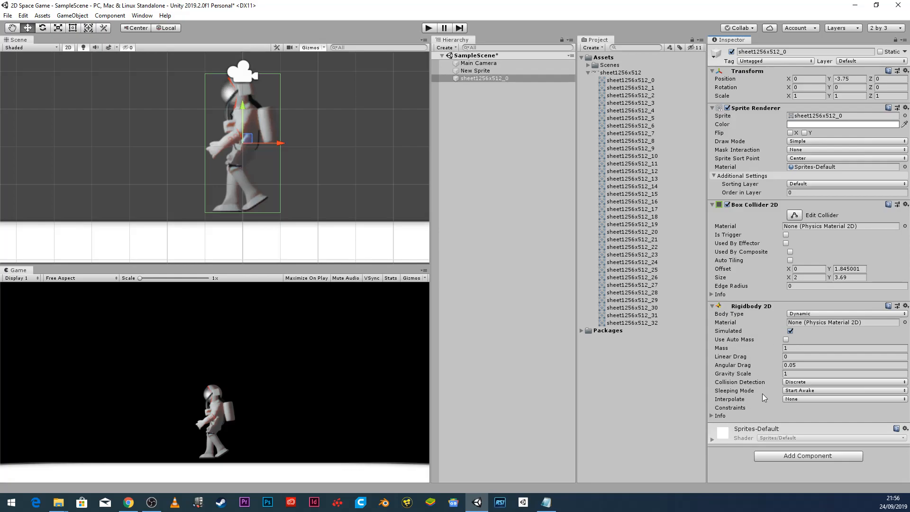
{"action": "left_click", "coordinate": [428, 28]}
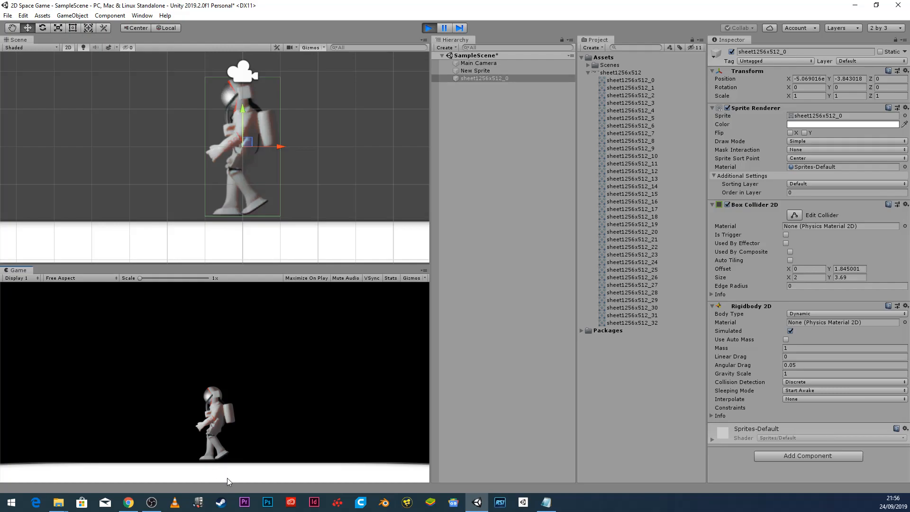
{"action": "left_click", "coordinate": [337, 237]}
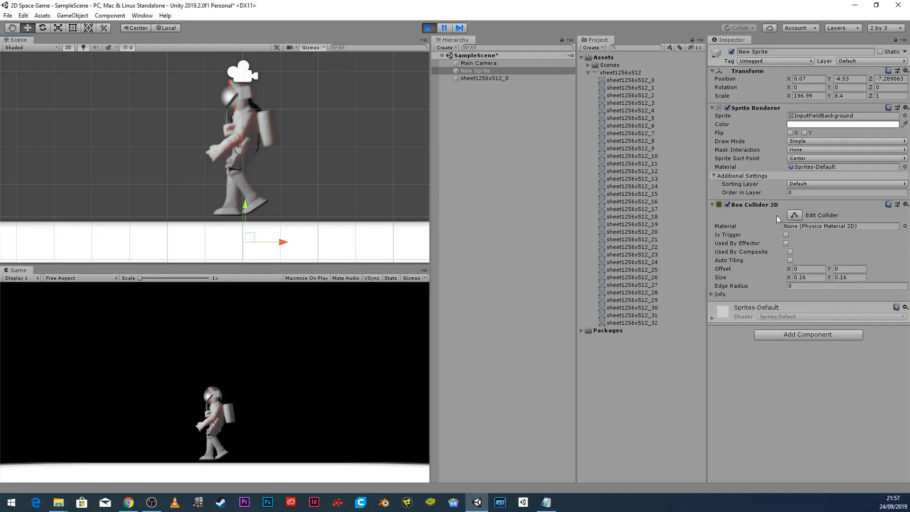
Lower the top edge of the ground's collider to size Y 0.1413186 and retest in Play mode.
{"action": "left_click", "coordinate": [429, 28]}
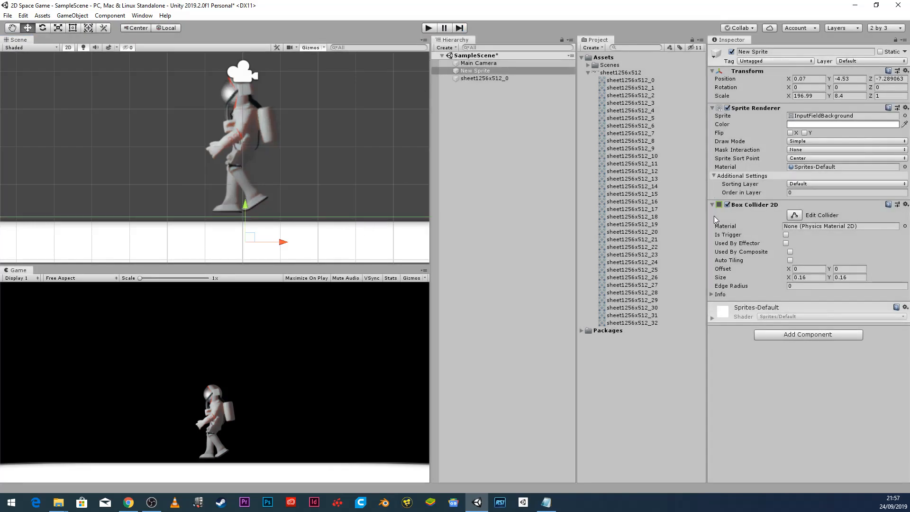
{"action": "left_click", "coordinate": [794, 215]}
{"action": "key", "text": "f"}
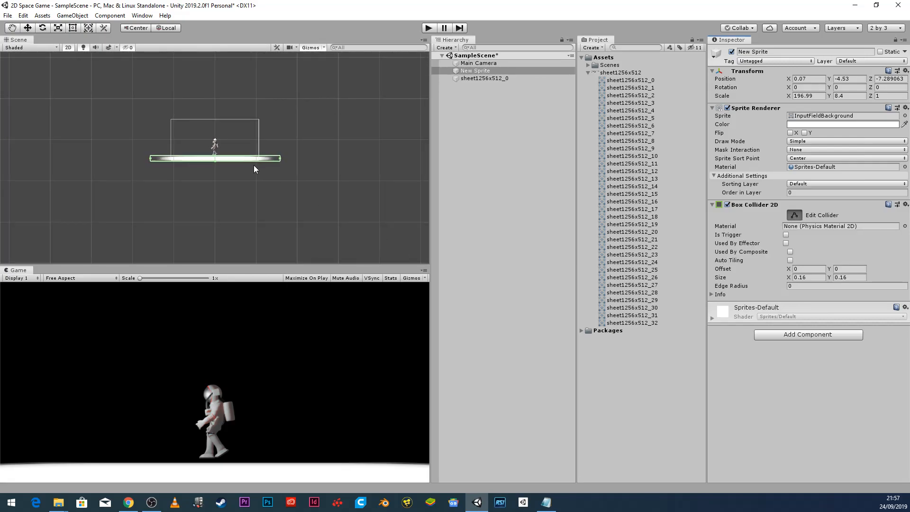
{"action": "scroll", "coordinate": [225, 160], "scroll_direction": "up", "scroll_amount": 10}
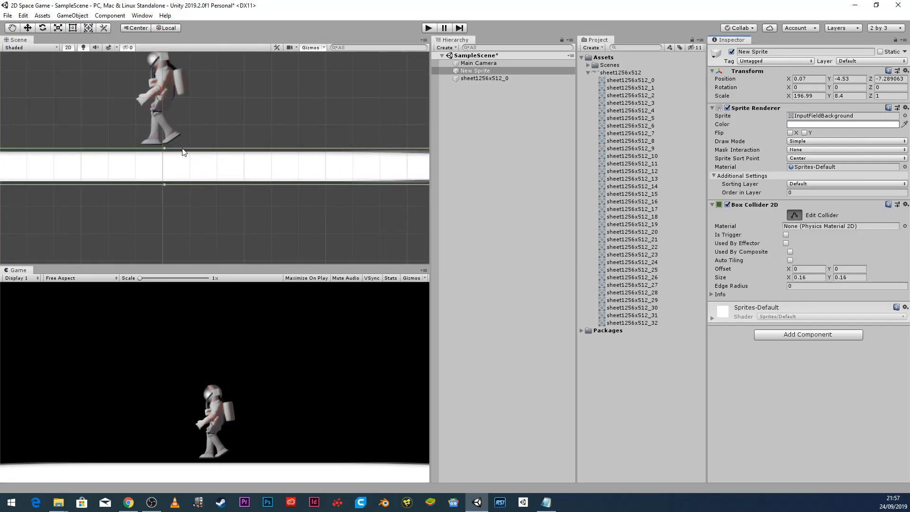
{"action": "left_click_drag", "start_coordinate": [164, 152], "coordinate": [166, 156]}
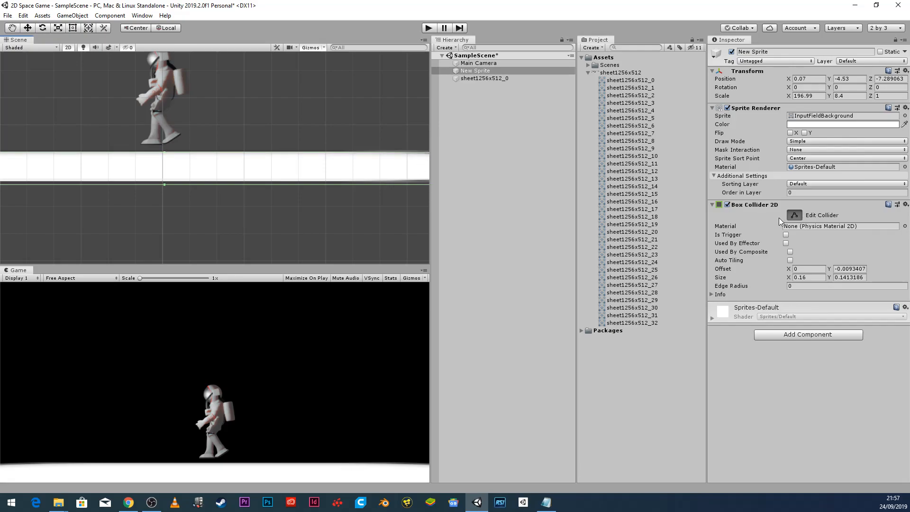
{"action": "left_click", "coordinate": [793, 215]}
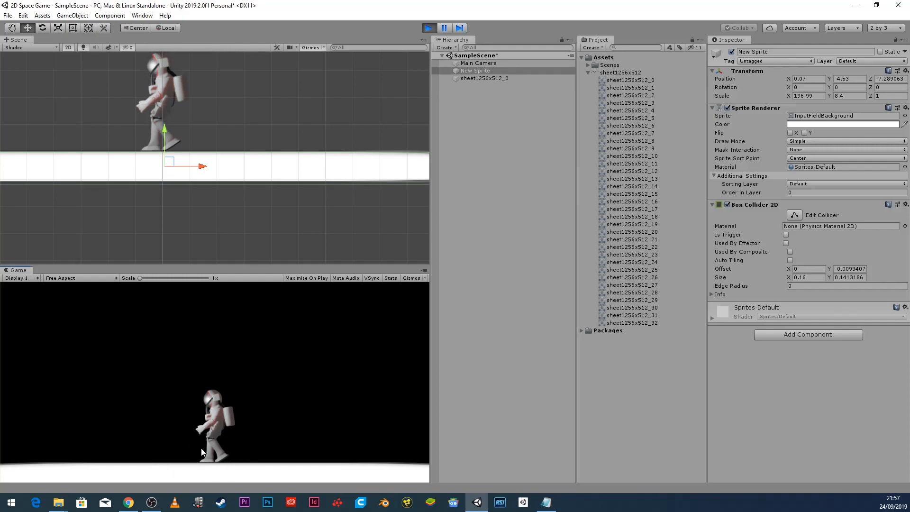
{"action": "left_click", "coordinate": [426, 26]}
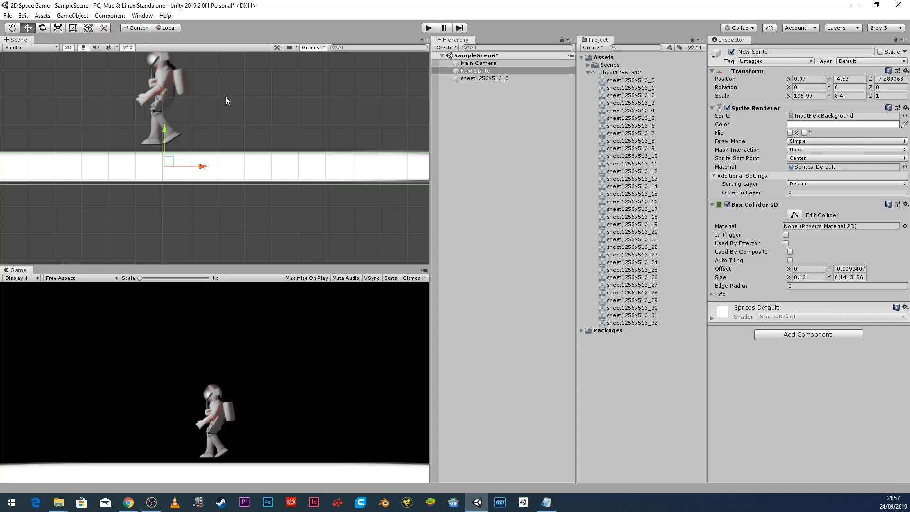
Rename the New Sprite object to ground.
{"action": "left_click", "coordinate": [472, 78]}
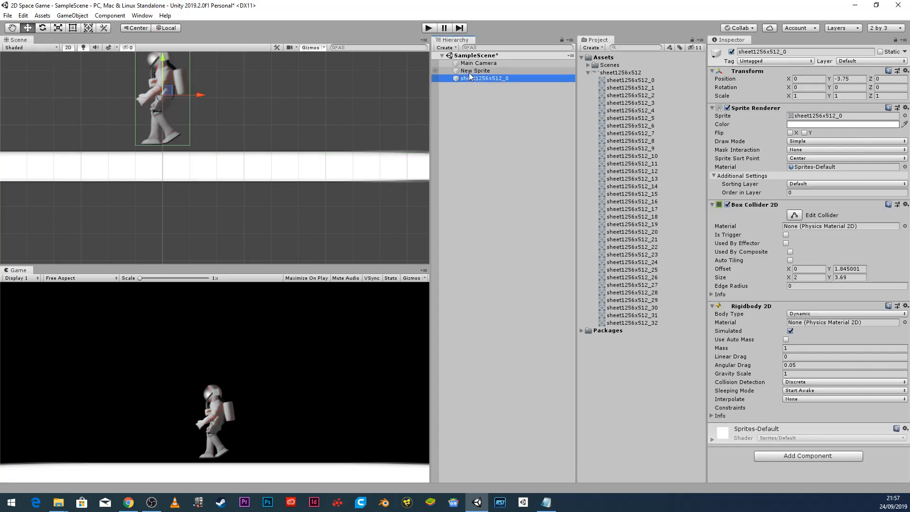
{"action": "left_click", "coordinate": [469, 72]}
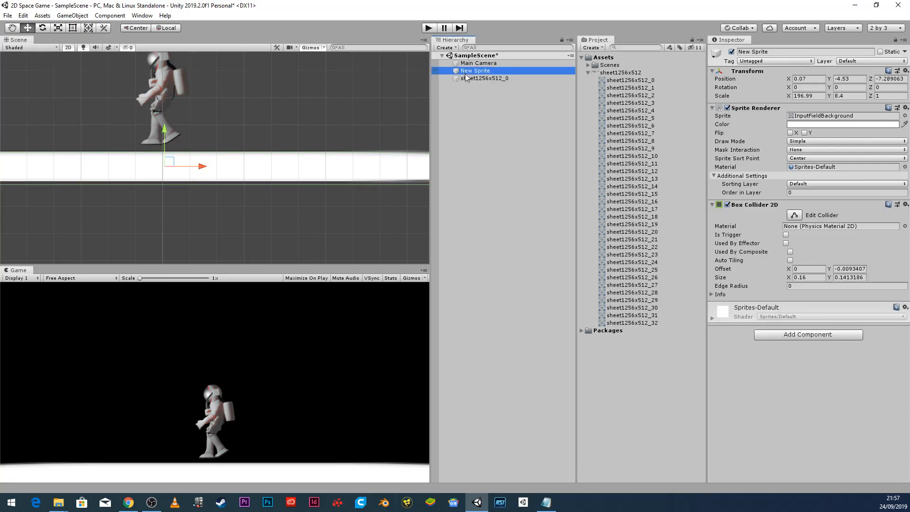
{"action": "left_click", "coordinate": [466, 71]}
{"action": "type", "text": "groun"}
{"action": "left_click", "coordinate": [481, 80]}
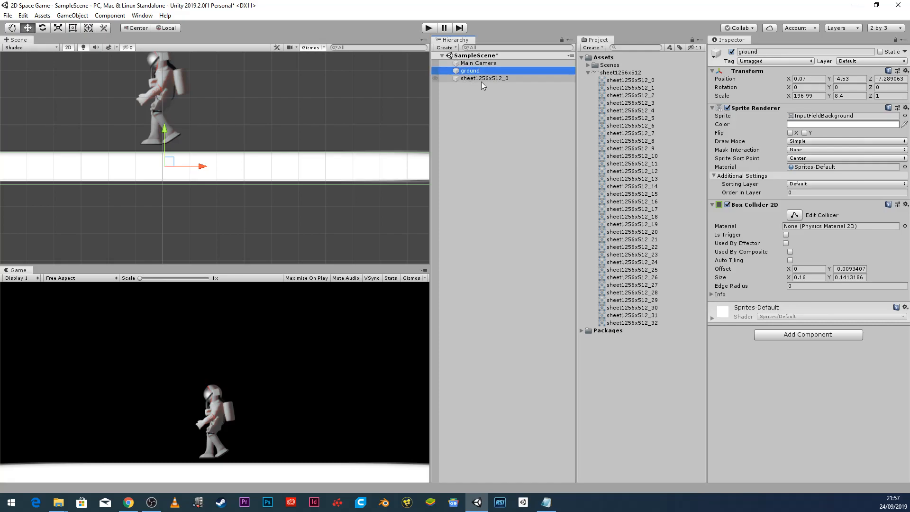
Rename the astronaut object sheet1256x512_0 to player1.
{"action": "left_click", "coordinate": [488, 77]}
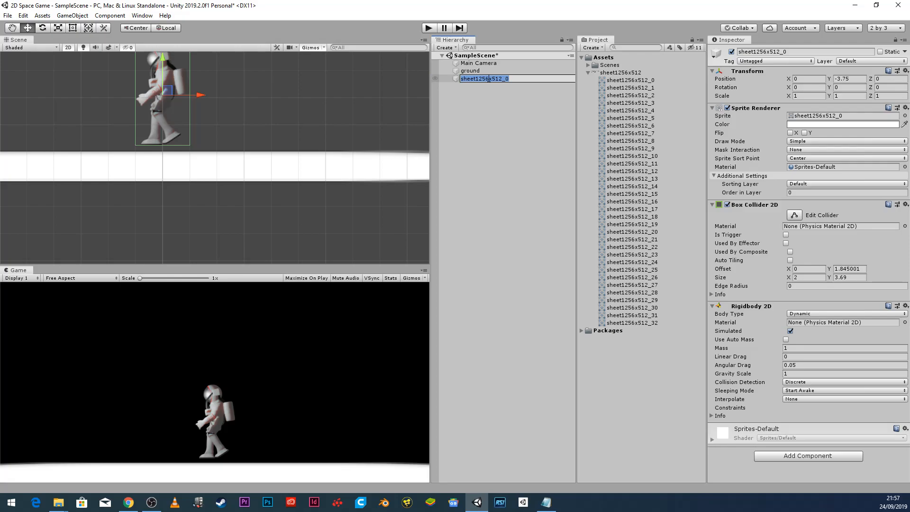
{"action": "type", "text": "player1"}
{"action": "key", "text": "Return"}
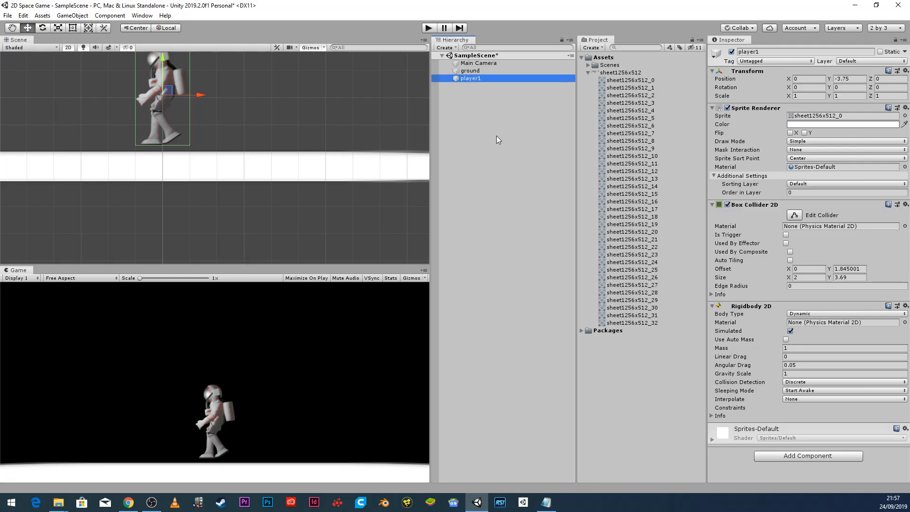
{"action": "left_click", "coordinate": [142, 15]}
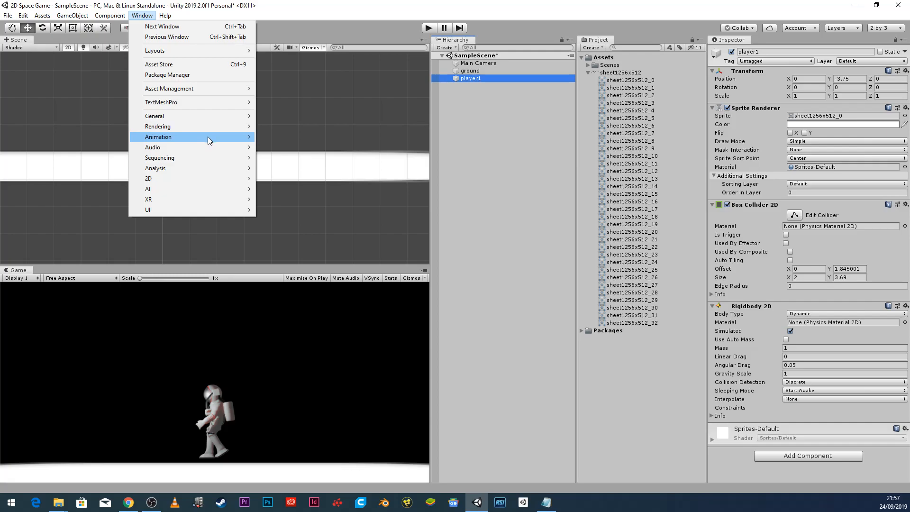
Bring up the Animation window for player1 and position it widened beside the scene.
{"action": "mouse_move", "coordinate": [208, 137]}
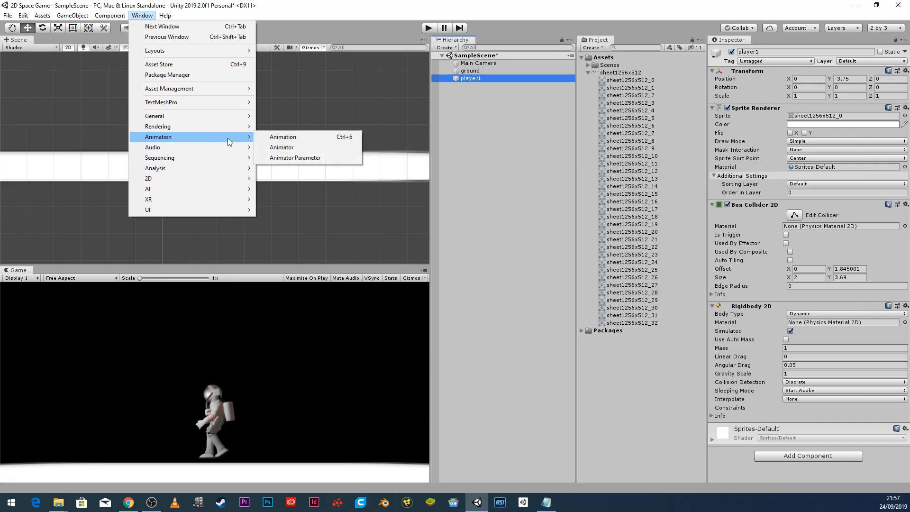
{"action": "left_click", "coordinate": [311, 139]}
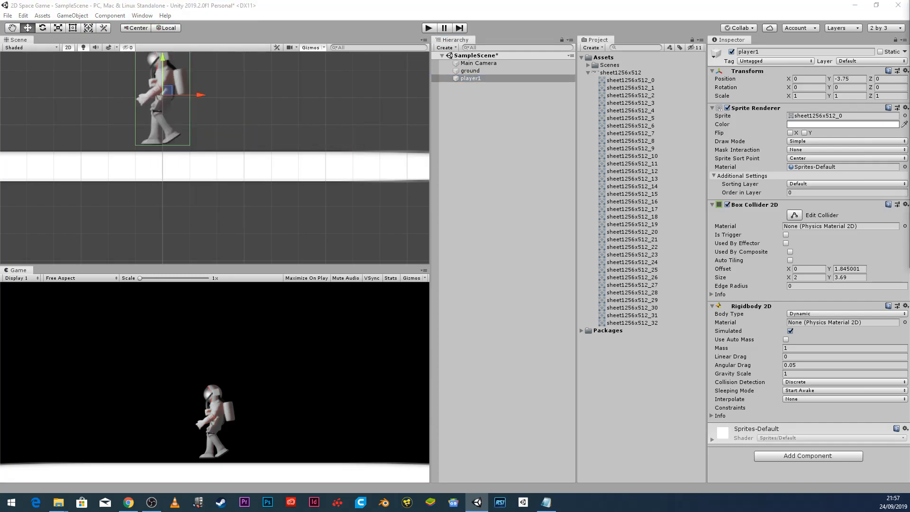
{"action": "left_click_drag", "start_coordinate": [423, 109], "coordinate": [340, 109]}
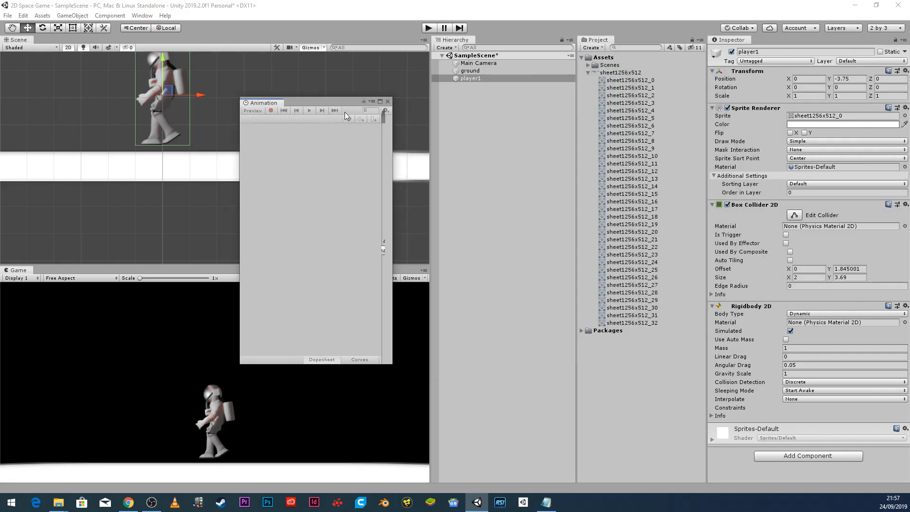
{"action": "left_click_drag", "start_coordinate": [394, 146], "coordinate": [806, 144]}
{"action": "left_click_drag", "start_coordinate": [575, 101], "coordinate": [561, 161]}
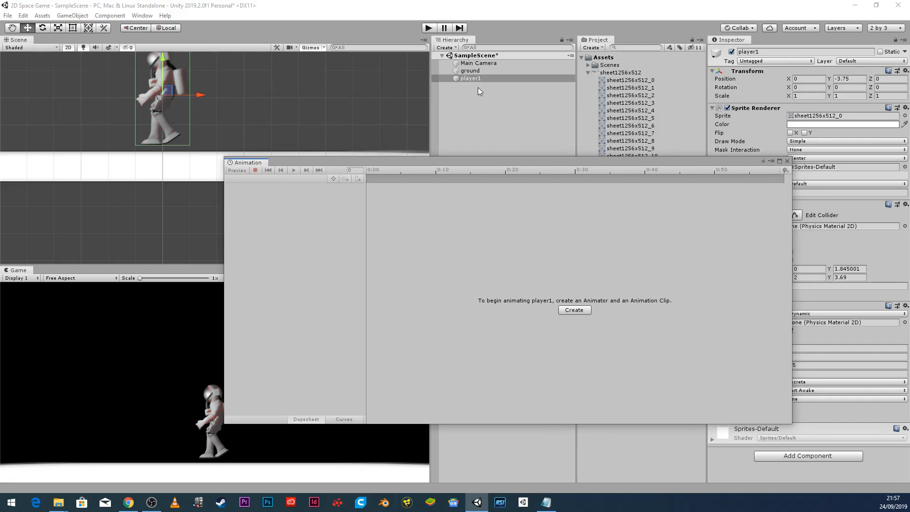
{"action": "left_click", "coordinate": [457, 79]}
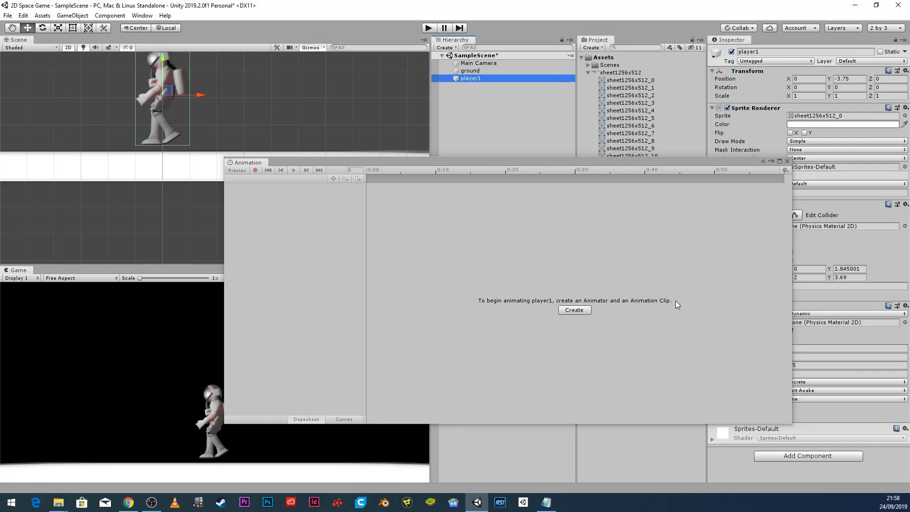
{"action": "left_click", "coordinate": [599, 189]}
{"action": "left_click_drag", "start_coordinate": [604, 164], "coordinate": [474, 225]}
{"action": "left_click_drag", "start_coordinate": [573, 226], "coordinate": [651, 161]}
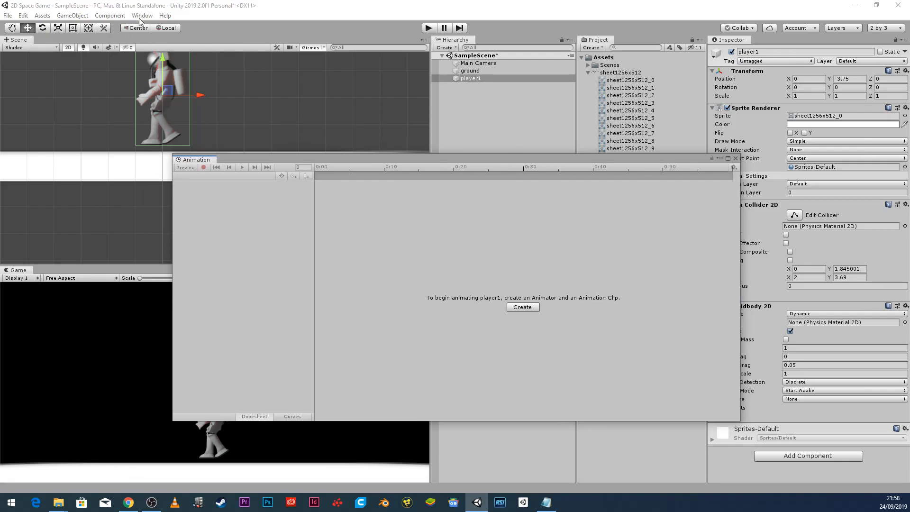
Start creating player1's clip and make a new Animations folder inside Assets.
{"action": "left_click", "coordinate": [529, 306]}
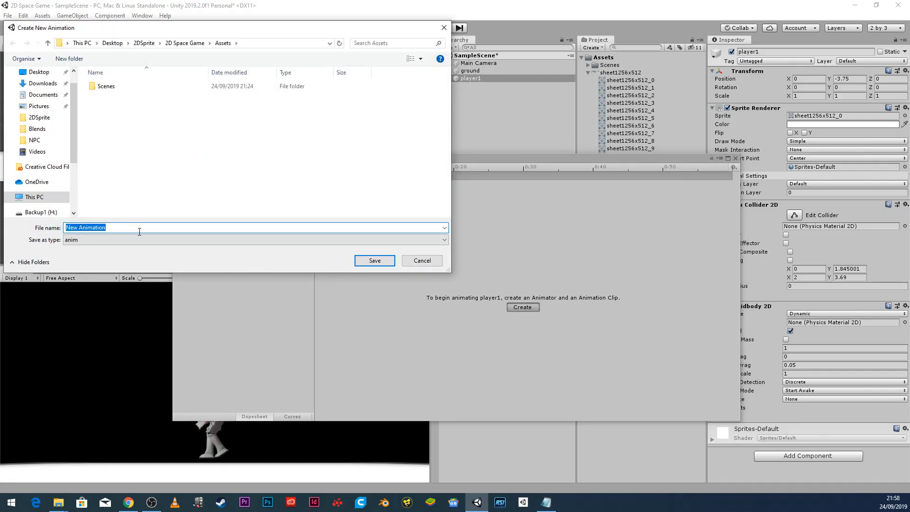
{"action": "left_click_drag", "start_coordinate": [252, 33], "coordinate": [596, 157]}
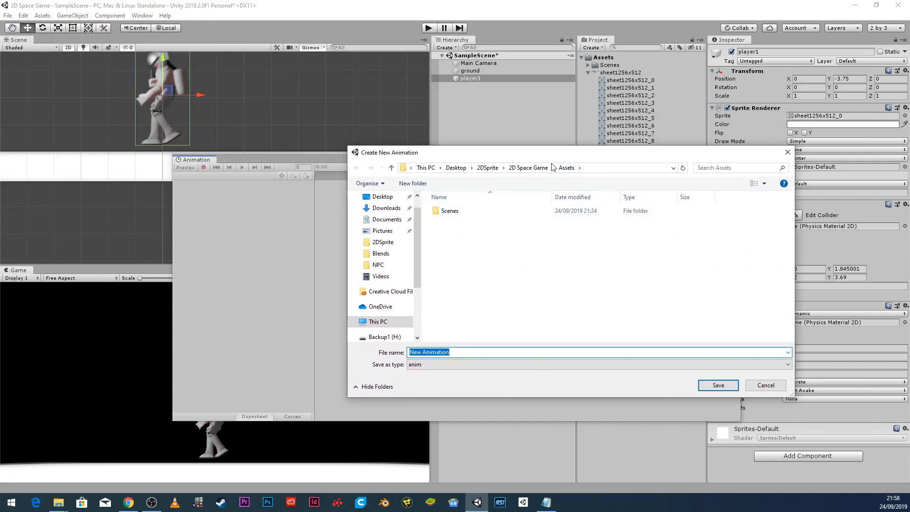
{"action": "right_click", "coordinate": [451, 248]}
{"action": "mouse_move", "coordinate": [441, 370]}
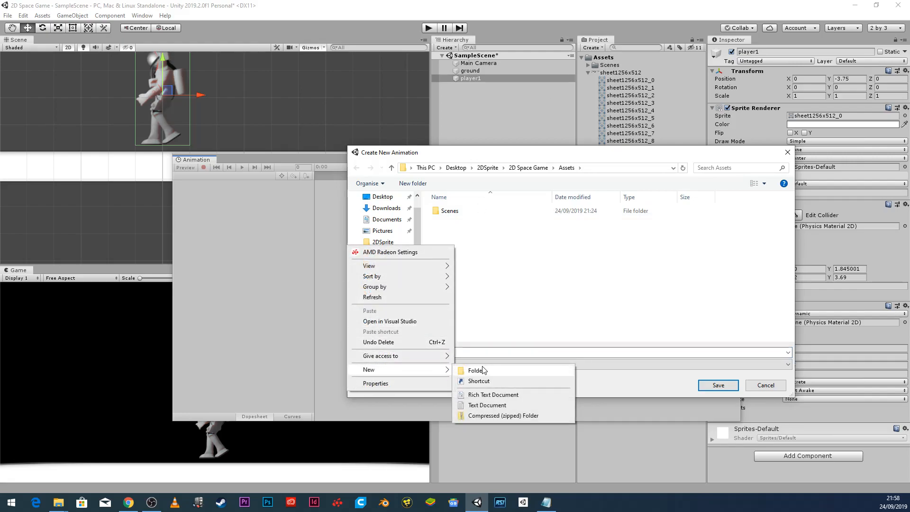
{"action": "left_click", "coordinate": [483, 370]}
{"action": "type", "text": "Animations"}
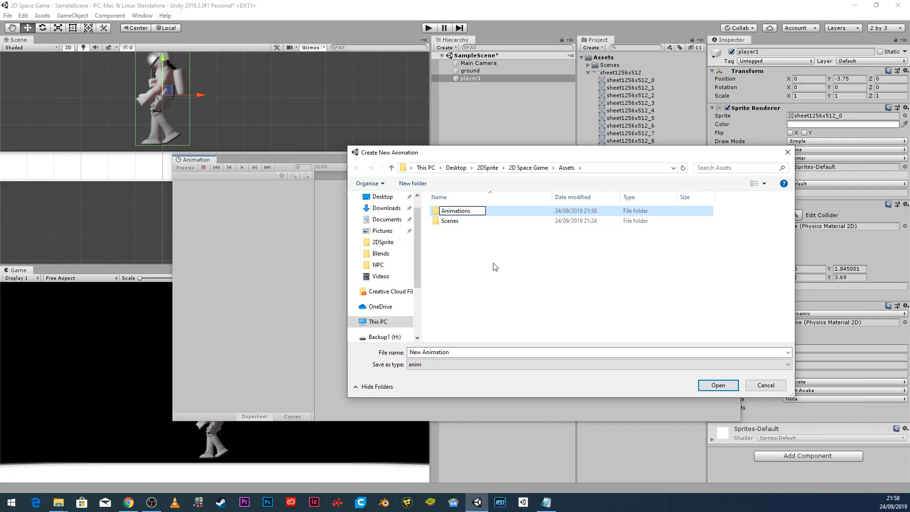
{"action": "key", "text": "Return"}
Save the clip as Player1Walk inside the Animations folder.
{"action": "double_click", "coordinate": [471, 215]}
{"action": "left_click", "coordinate": [469, 351]}
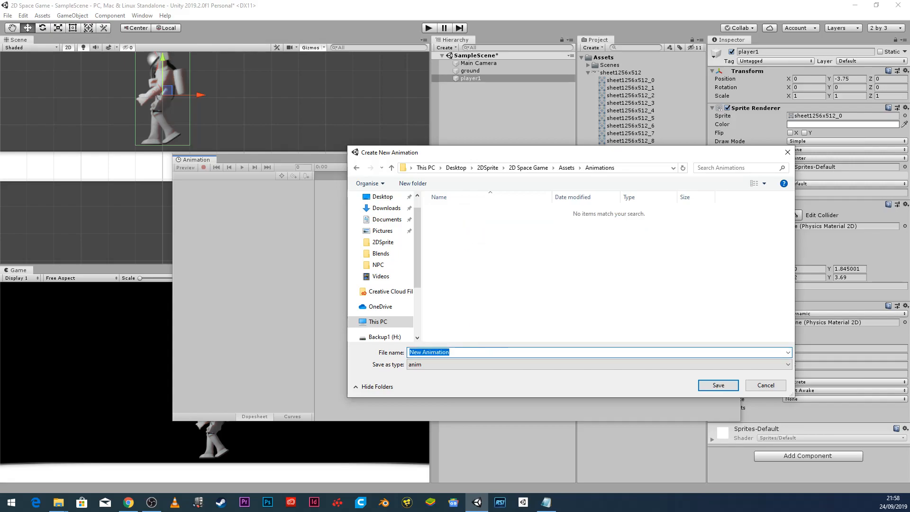
{"action": "type", "text": "walk"}
{"action": "double_click", "coordinate": [432, 351]}
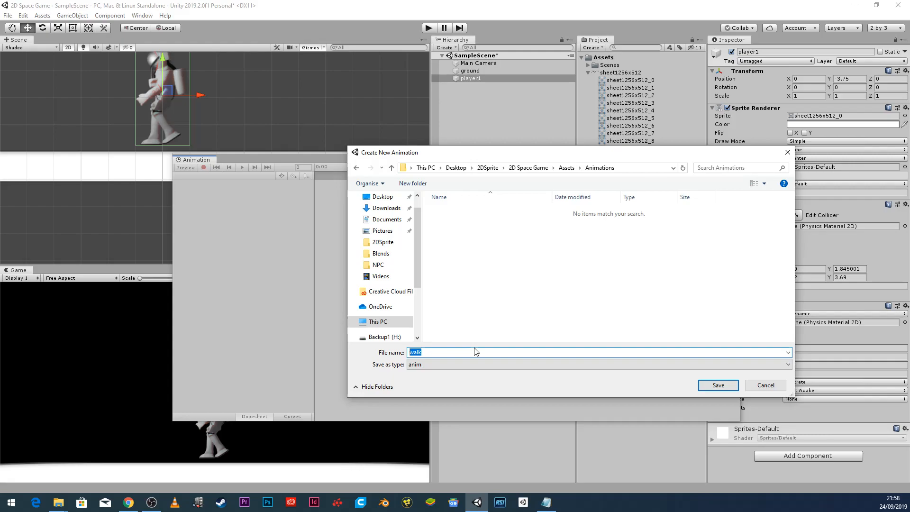
{"action": "type", "text": "Player"}
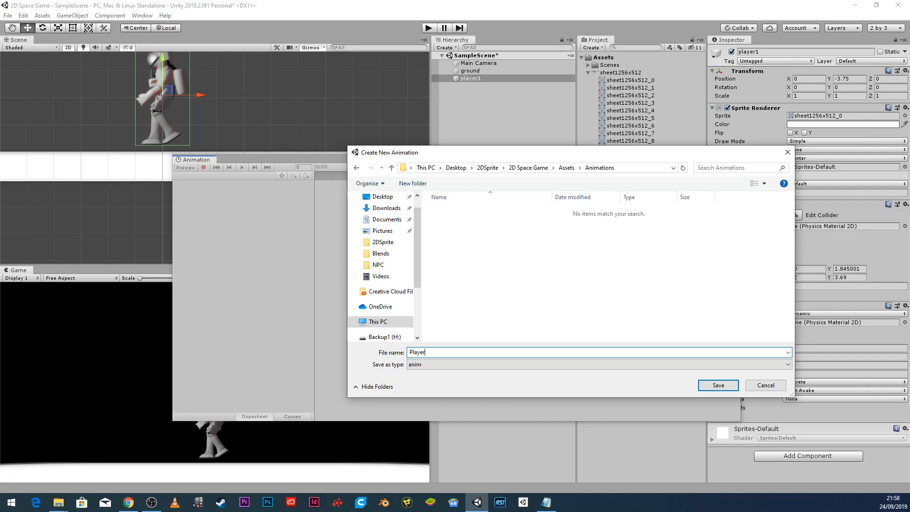
{"action": "type", "text": "1Walk"}
{"action": "left_click", "coordinate": [709, 386]}
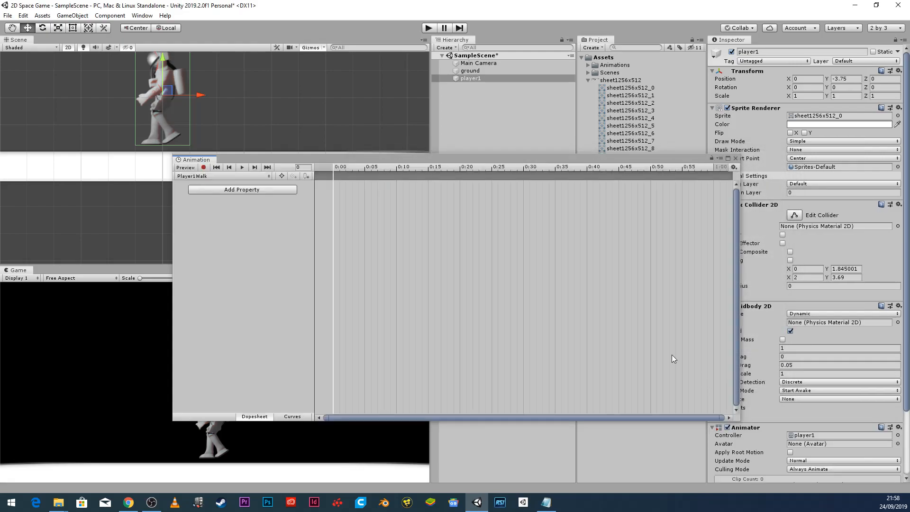
Expand Assets/Animations to show the player1 controller and Player1Walk clip, rearranging the Animation window.
{"action": "left_click_drag", "start_coordinate": [601, 159], "coordinate": [395, 140]}
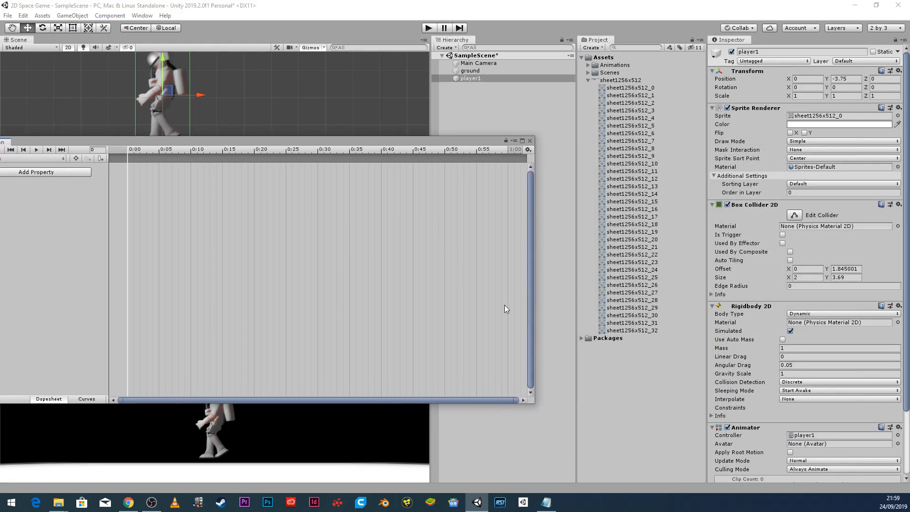
{"action": "left_click", "coordinate": [588, 65]}
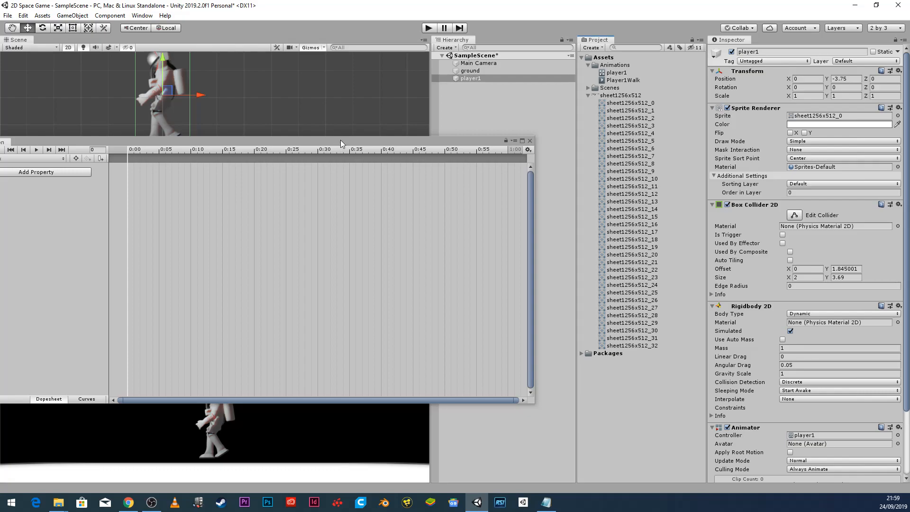
{"action": "left_click_drag", "start_coordinate": [340, 140], "coordinate": [590, 155]}
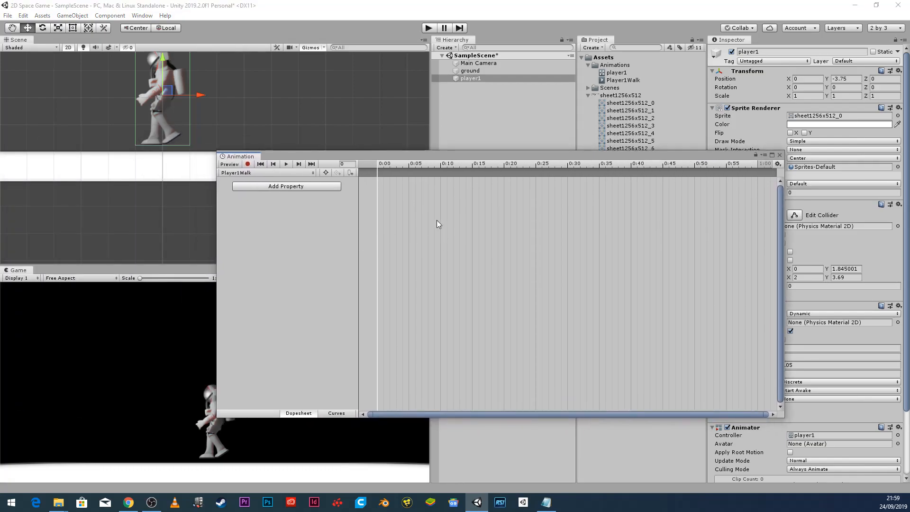
{"action": "left_click_drag", "start_coordinate": [530, 156], "coordinate": [332, 138]}
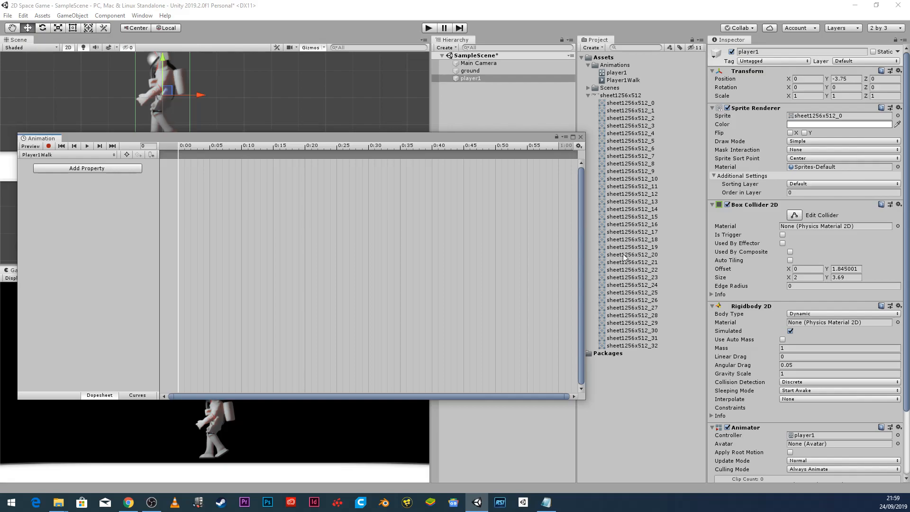
Check frames sheet1256x512_15–19, then select sheet1256x512_0 through sheet1256x512_15.
{"action": "left_click", "coordinate": [630, 240]}
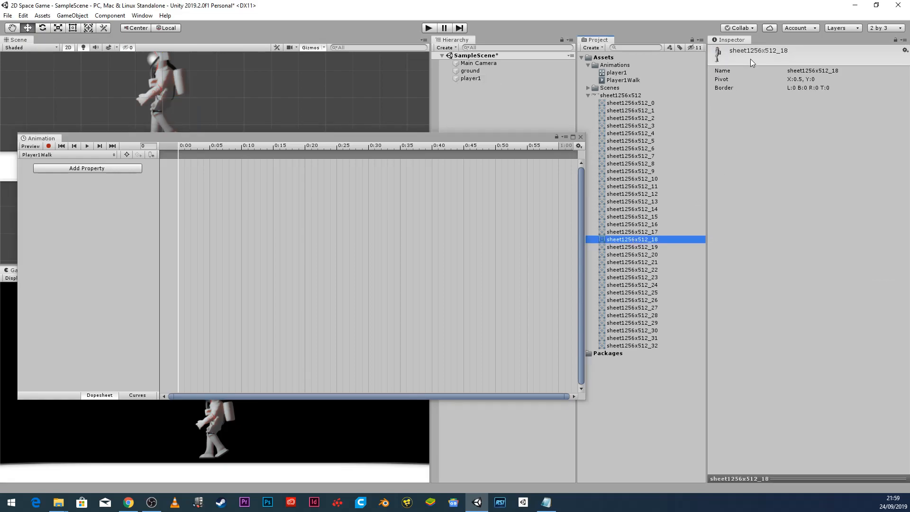
{"action": "left_click", "coordinate": [654, 247]}
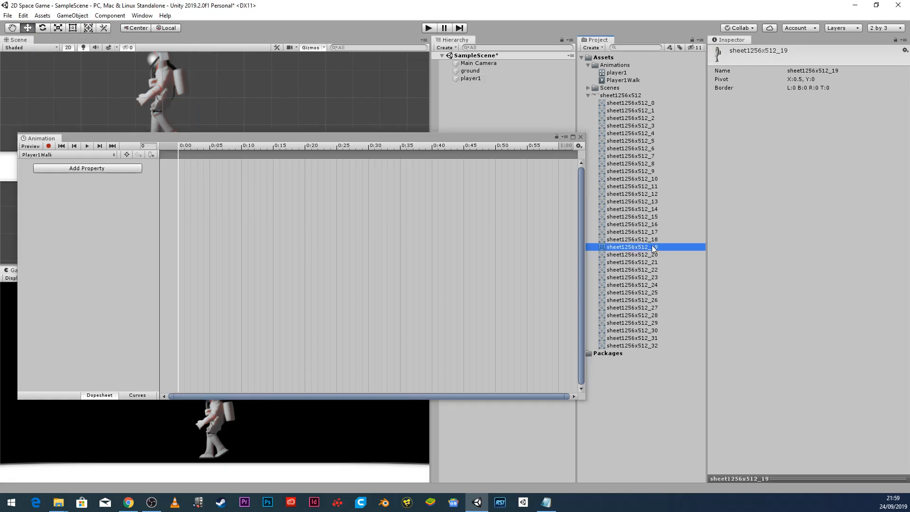
{"action": "left_click", "coordinate": [652, 236]}
{"action": "left_click", "coordinate": [651, 232]}
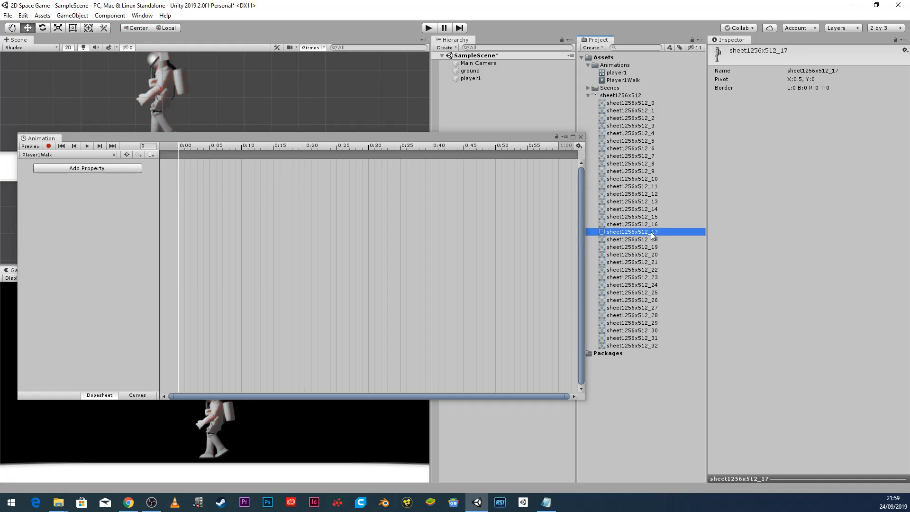
{"action": "left_click", "coordinate": [649, 224]}
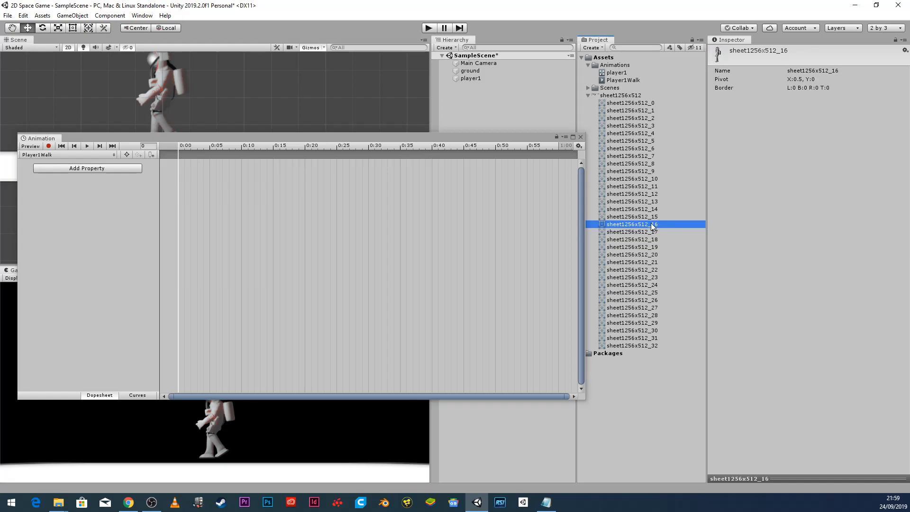
{"action": "left_click", "coordinate": [650, 218]}
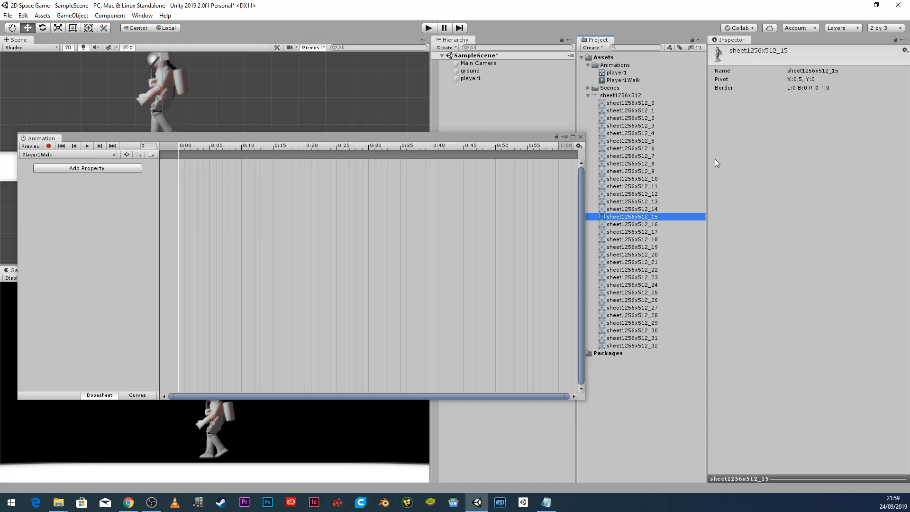
{"action": "left_click", "coordinate": [652, 225]}
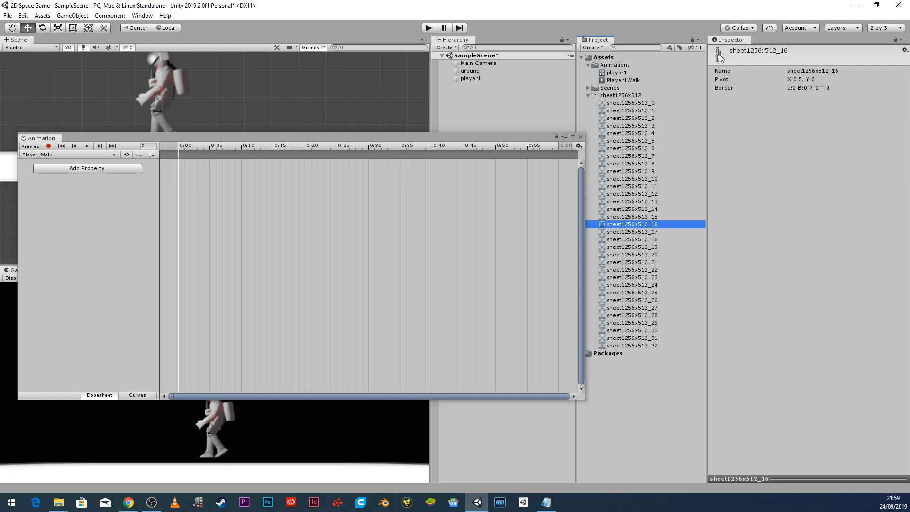
{"action": "left_click", "coordinate": [647, 217]}
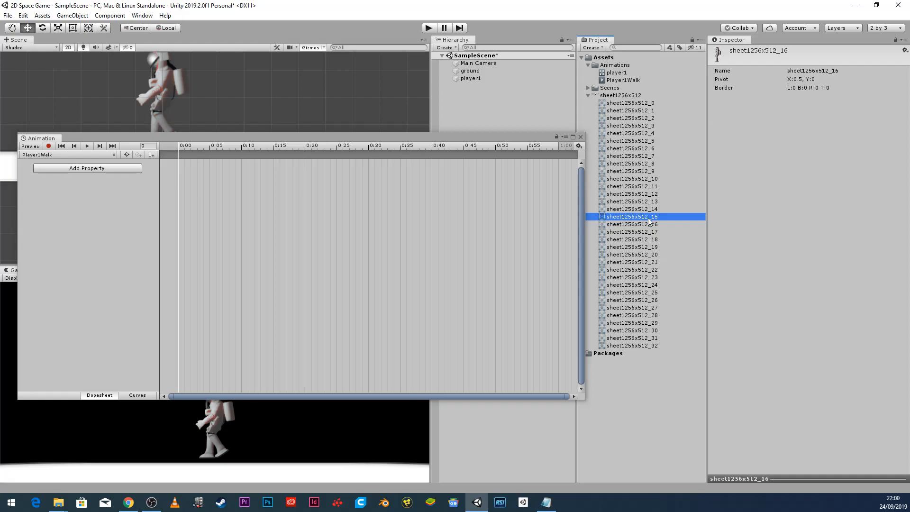
{"action": "left_click", "coordinate": [640, 102], "text": "shift"}
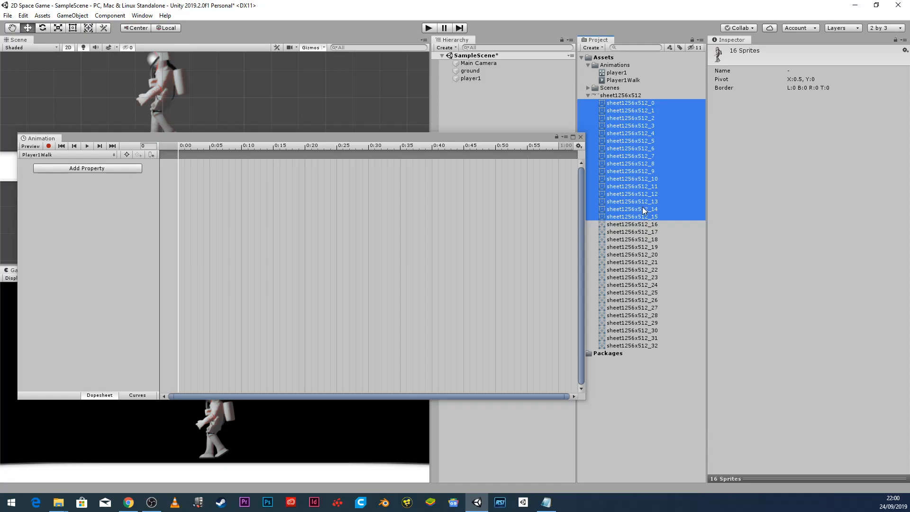
Drop the 16 sprites into Player1Walk as keyframes, preview the walk, and scrub to frame 13.
{"action": "left_click_drag", "start_coordinate": [622, 105], "coordinate": [213, 202]}
{"action": "left_click_drag", "start_coordinate": [264, 139], "coordinate": [494, 196]}
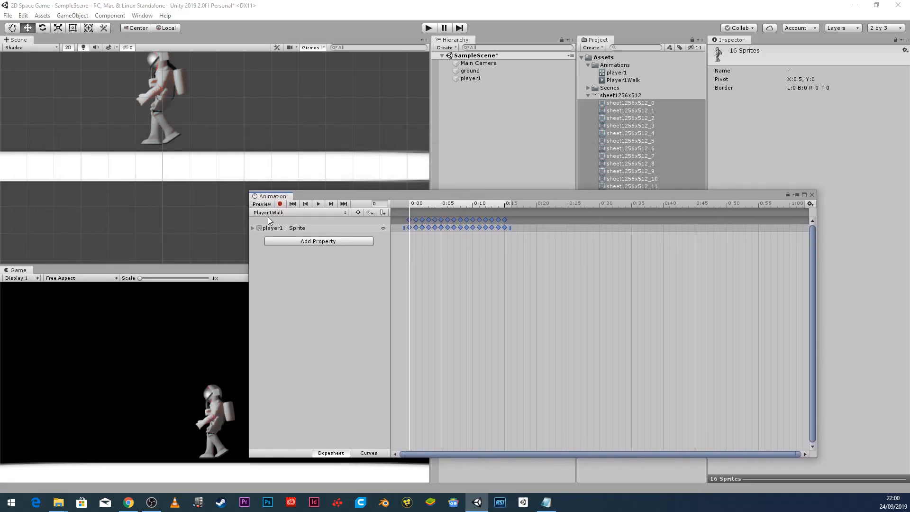
{"action": "left_click", "coordinate": [319, 203]}
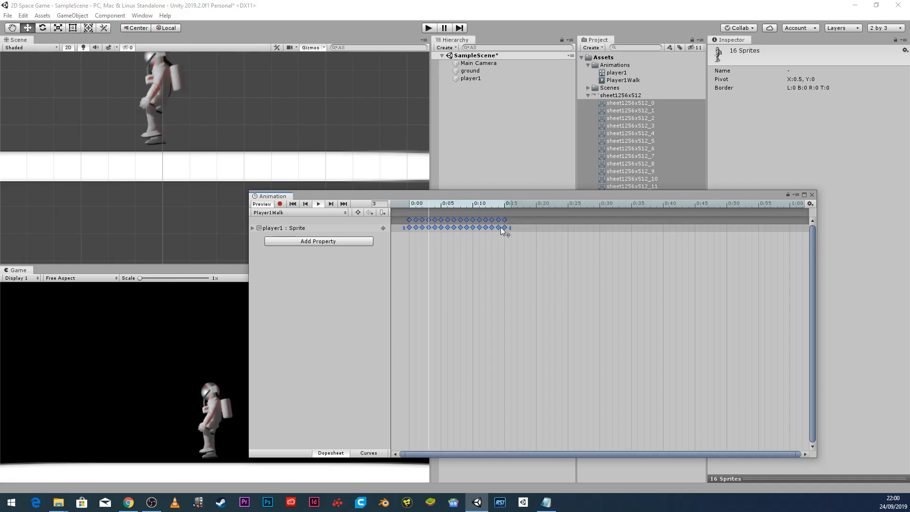
{"action": "left_click", "coordinate": [318, 204]}
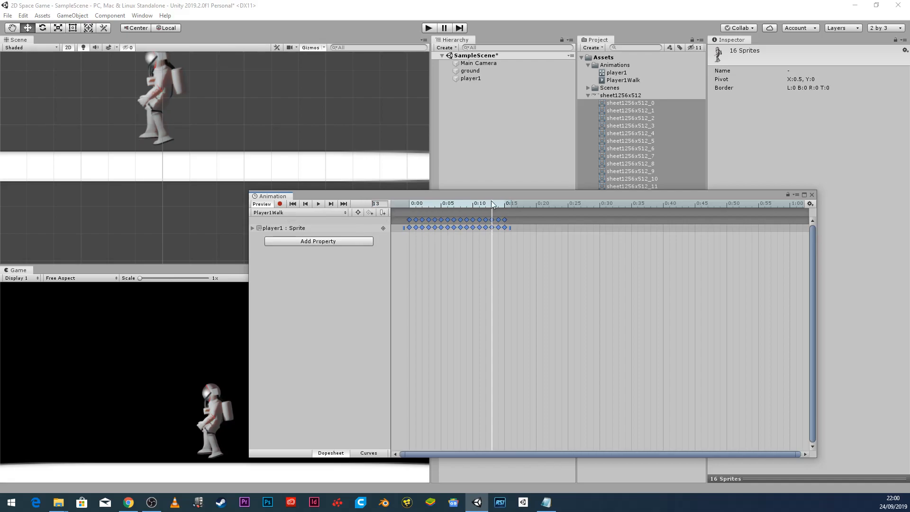
{"action": "left_click", "coordinate": [462, 212]}
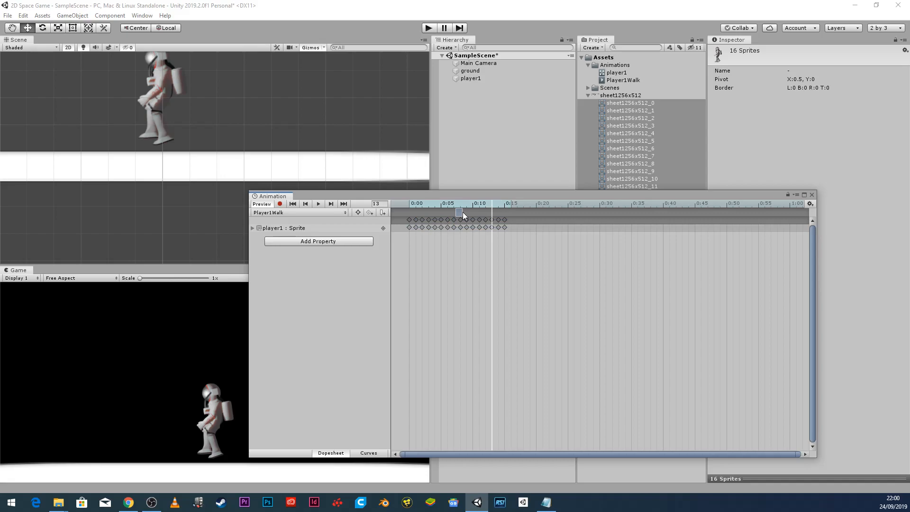
{"action": "left_click_drag", "start_coordinate": [456, 204], "coordinate": [407, 203]}
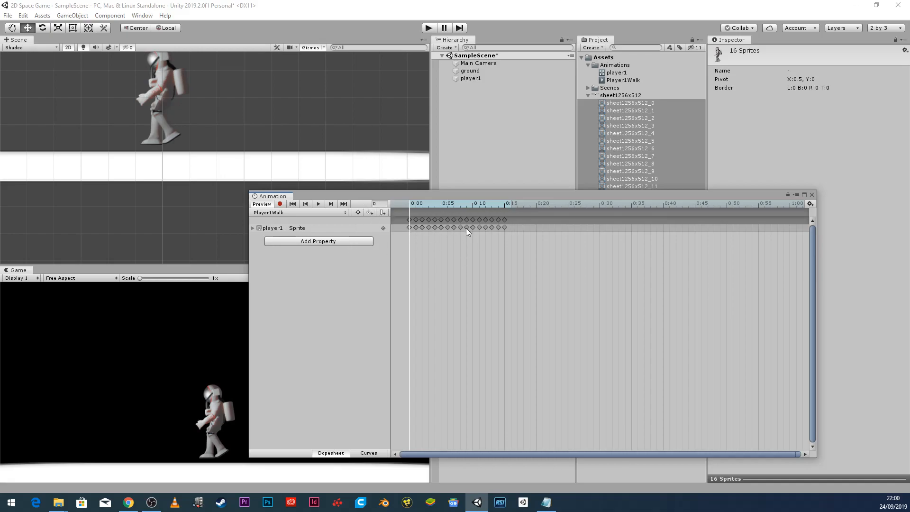
Select the first walk keyframe and scrub the preview from frame 12 back to frame 6.
{"action": "scroll", "coordinate": [420, 218], "scroll_direction": "up", "scroll_amount": 5}
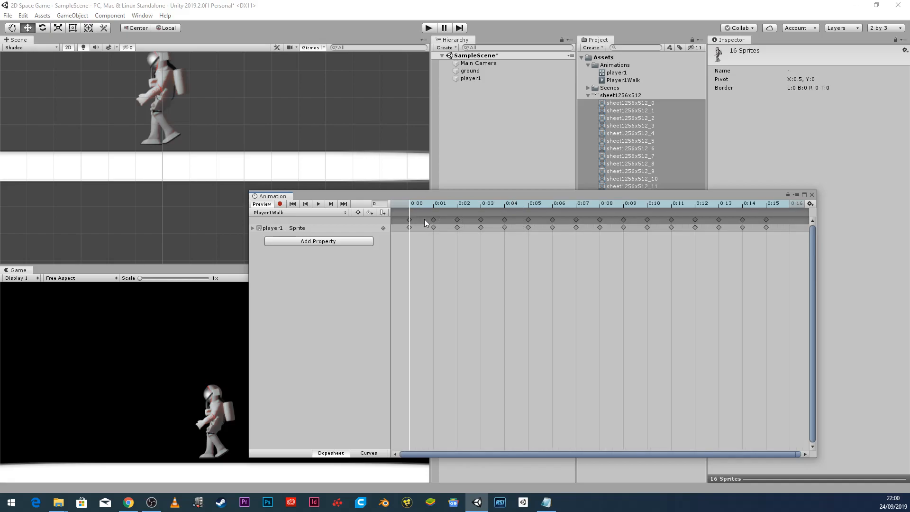
{"action": "left_click", "coordinate": [409, 219]}
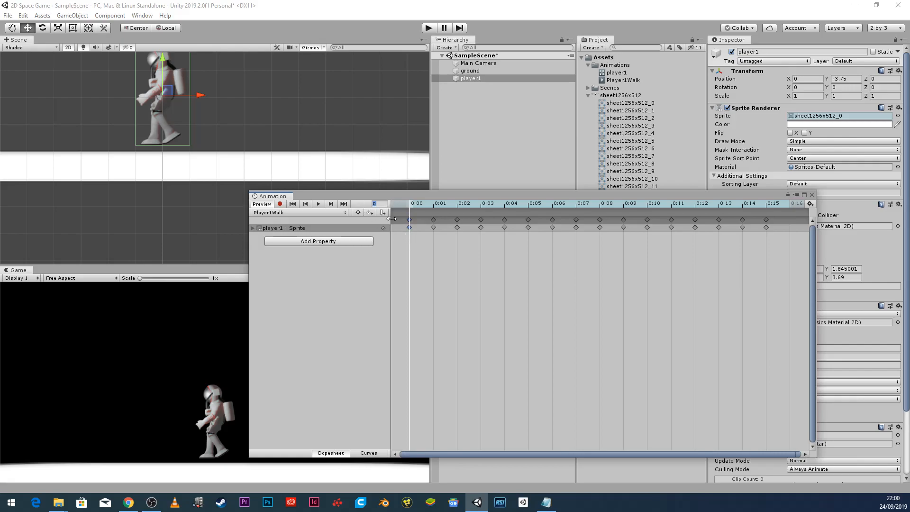
{"action": "type", "text": "12"}
{"action": "key", "text": "Return"}
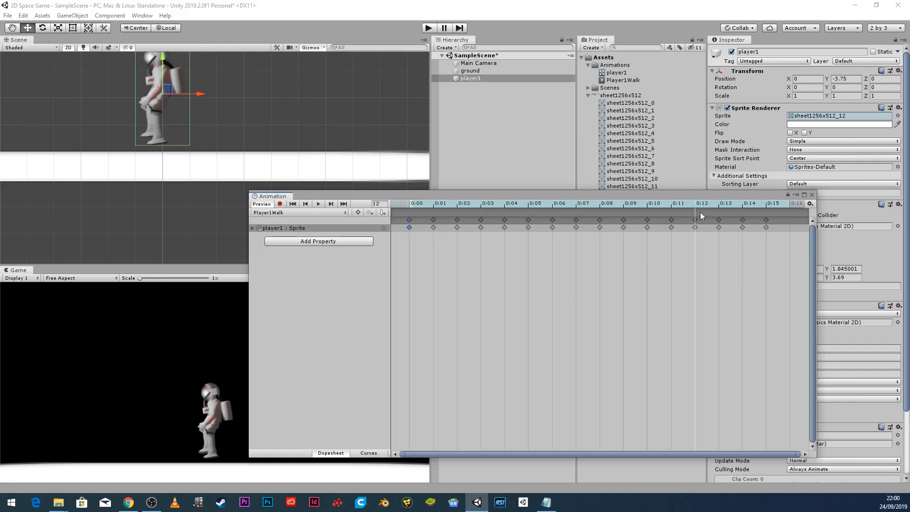
{"action": "left_click_drag", "start_coordinate": [689, 203], "coordinate": [535, 228]}
Zoom out the dopesheet and drag the last walk keyframes out to about 0:52–1:00.
{"action": "scroll", "coordinate": [564, 275], "scroll_direction": "down", "scroll_amount": 5}
{"action": "scroll", "coordinate": [563, 270], "scroll_direction": "down", "scroll_amount": 3}
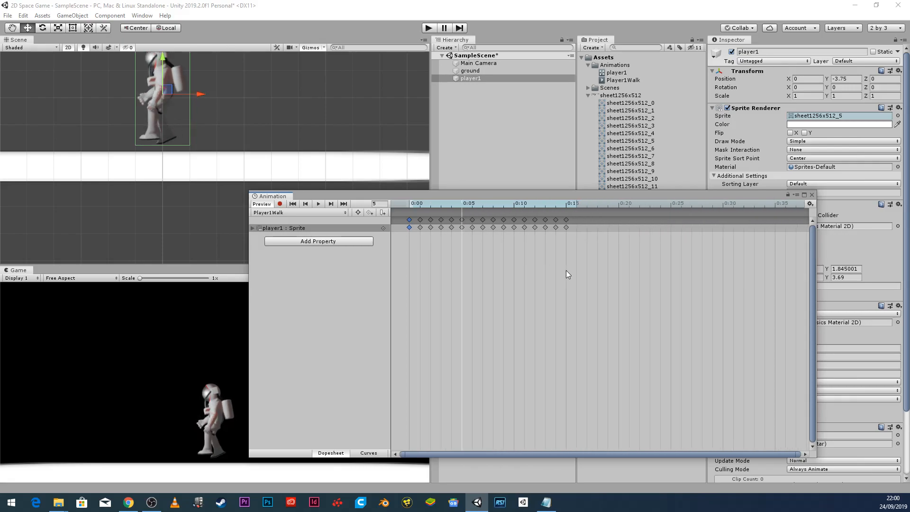
{"action": "scroll", "coordinate": [554, 236], "scroll_direction": "down", "scroll_amount": 2}
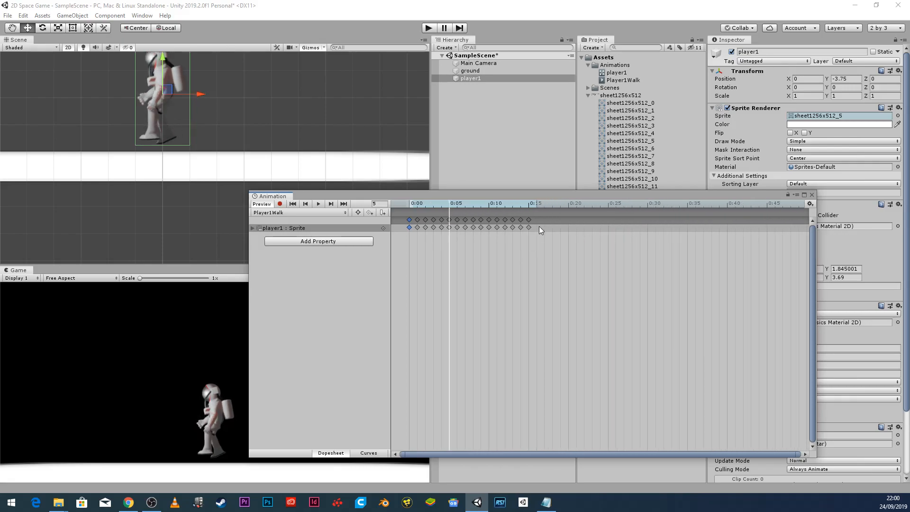
{"action": "scroll", "coordinate": [521, 229], "scroll_direction": "down", "scroll_amount": 4}
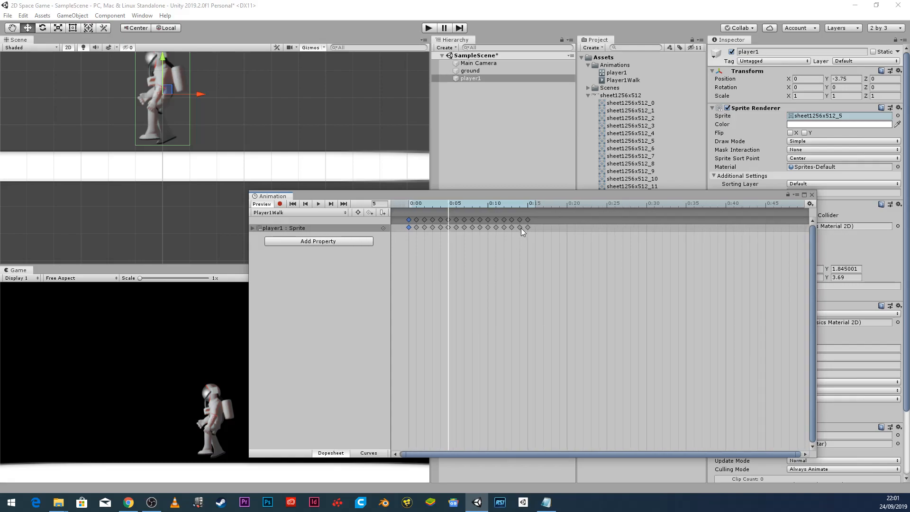
{"action": "scroll", "coordinate": [520, 229], "scroll_direction": "down", "scroll_amount": 1}
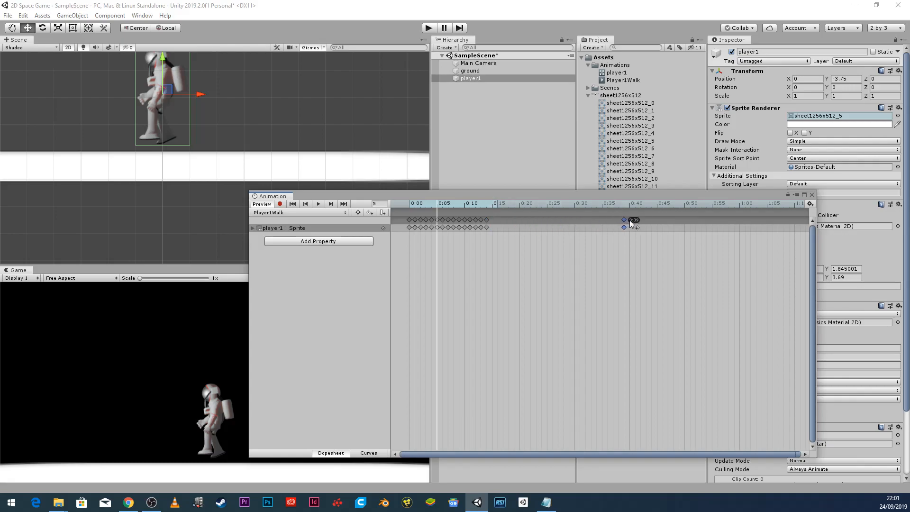
{"action": "left_click_drag", "start_coordinate": [737, 219], "coordinate": [738, 220]}
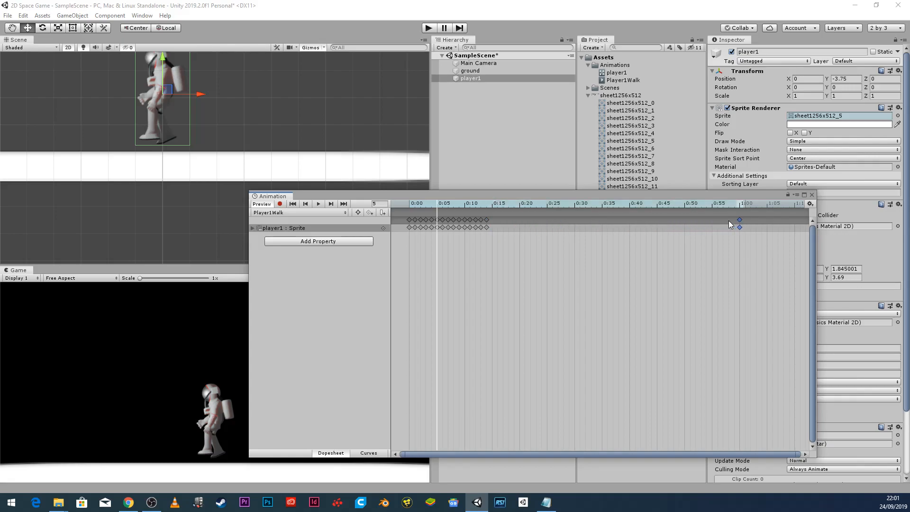
{"action": "left_click_drag", "start_coordinate": [488, 219], "coordinate": [726, 221]}
{"action": "left_click_drag", "start_coordinate": [482, 219], "coordinate": [501, 224]}
{"action": "left_click_drag", "start_coordinate": [629, 220], "coordinate": [692, 223]}
Move the remaining keyframes near 0:12 out to about 0:37–0:47 and preview the walk clip.
{"action": "left_click_drag", "start_coordinate": [476, 219], "coordinate": [535, 226]}
{"action": "left_click", "coordinate": [477, 220]}
{"action": "left_click", "coordinate": [475, 218]}
{"action": "left_click_drag", "start_coordinate": [474, 218], "coordinate": [618, 227]}
{"action": "left_click_drag", "start_coordinate": [473, 220], "coordinate": [488, 222]}
{"action": "left_click_drag", "start_coordinate": [666, 225], "coordinate": [667, 226]}
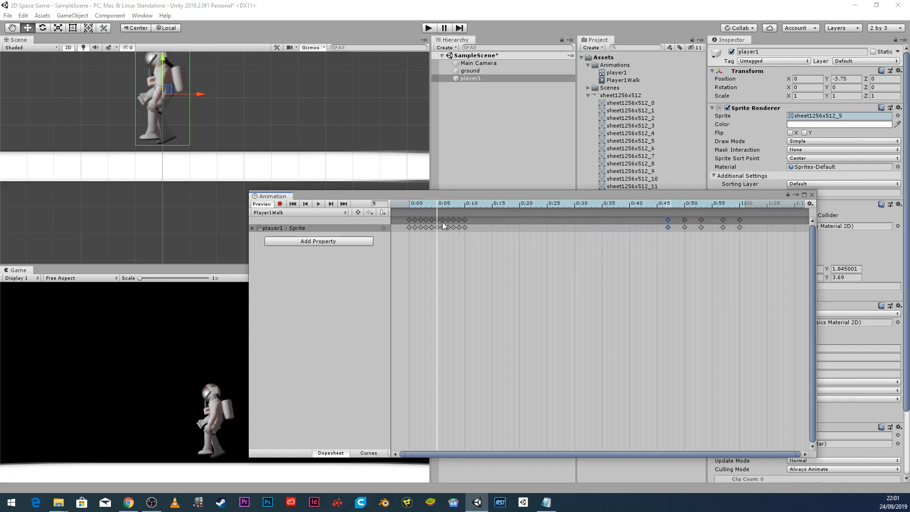
{"action": "left_click", "coordinate": [317, 203]}
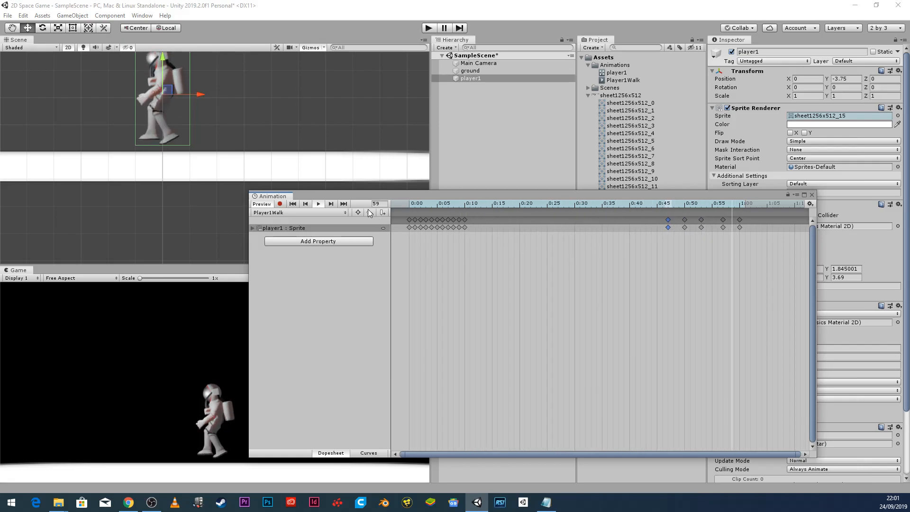
Select the early Player1Walk sprite keyframes and stretch them evenly across to 1:00.
{"action": "left_click", "coordinate": [251, 228]}
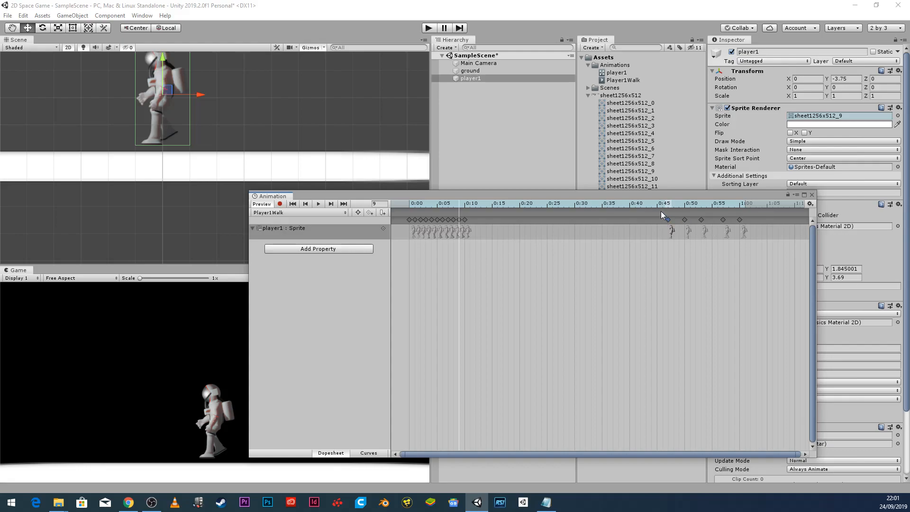
{"action": "mouse_move", "coordinate": [406, 209]}
{"action": "left_mouse_down"}
{"action": "mouse_move", "coordinate": [451, 223]}
{"action": "mouse_move", "coordinate": [408, 215]}
{"action": "left_mouse_up"}
{"action": "left_click", "coordinate": [408, 219]}
{"action": "left_click", "coordinate": [415, 220], "text": "shift"}
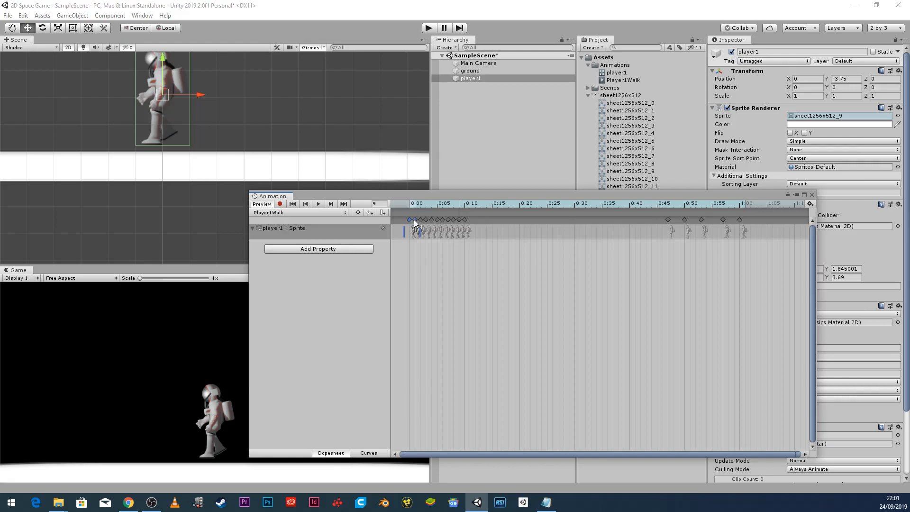
{"action": "left_click", "coordinate": [441, 220], "text": "shift"}
{"action": "left_click", "coordinate": [451, 220], "text": "shift"}
{"action": "left_click_drag", "start_coordinate": [482, 221], "coordinate": [651, 231]}
Preview the one-second walk cycle, then stop it and return the playhead to the start.
{"action": "left_click", "coordinate": [320, 204]}
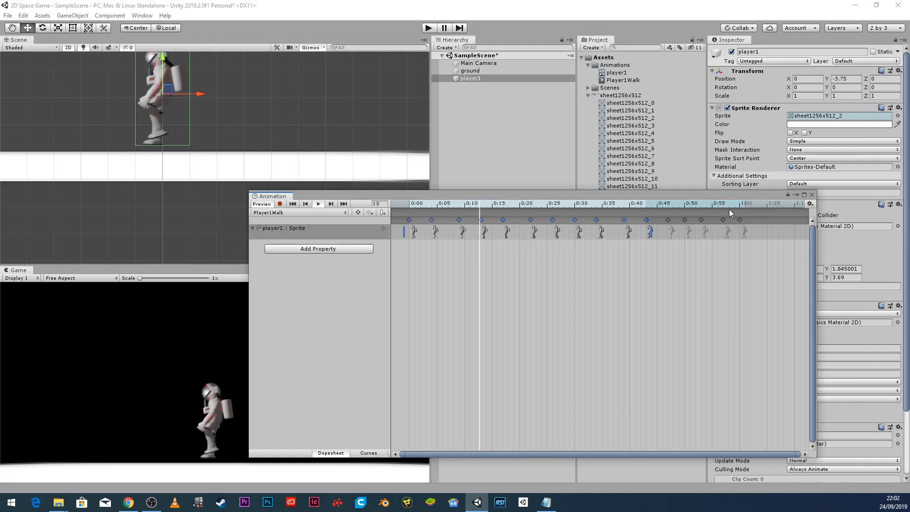
{"action": "left_click", "coordinate": [317, 203]}
{"action": "left_click_drag", "start_coordinate": [442, 204], "coordinate": [392, 214]}
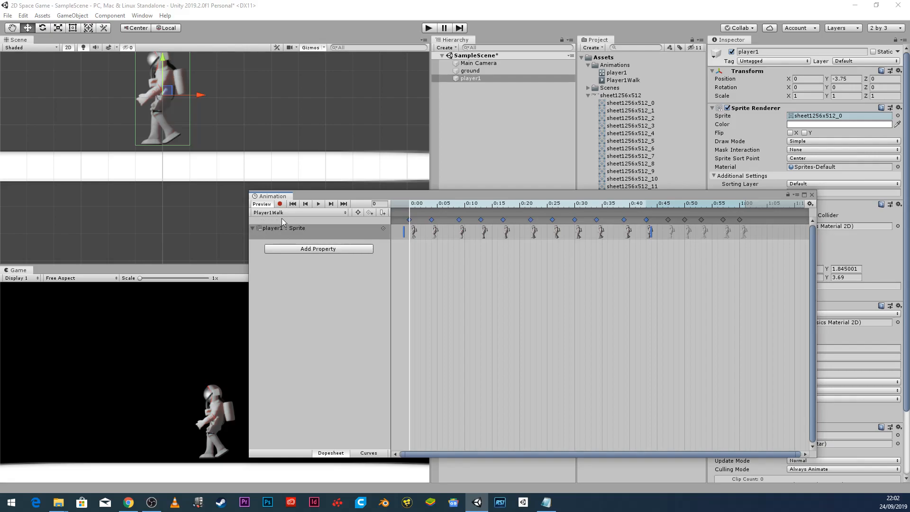
Create and save a new clip named Player1Idle from player1's clip list.
{"action": "left_click", "coordinate": [338, 214]}
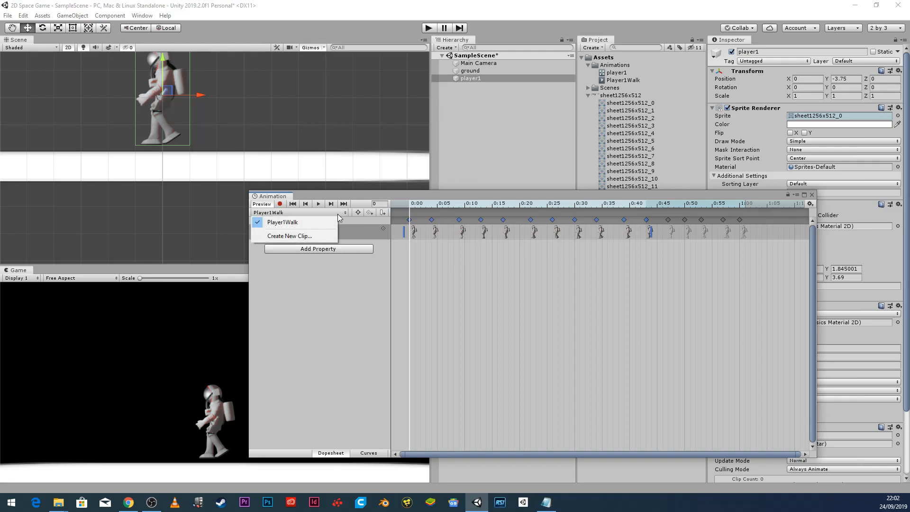
{"action": "left_click", "coordinate": [301, 236]}
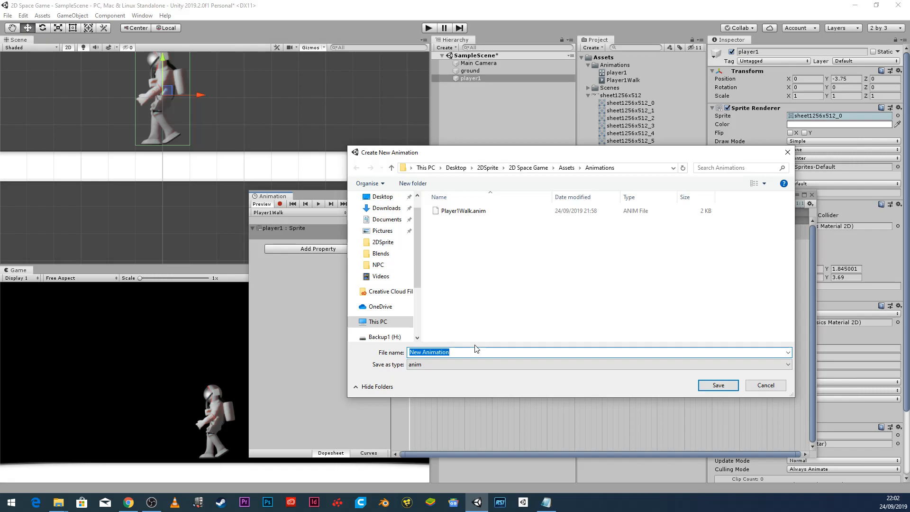
{"action": "type", "text": "Player"}
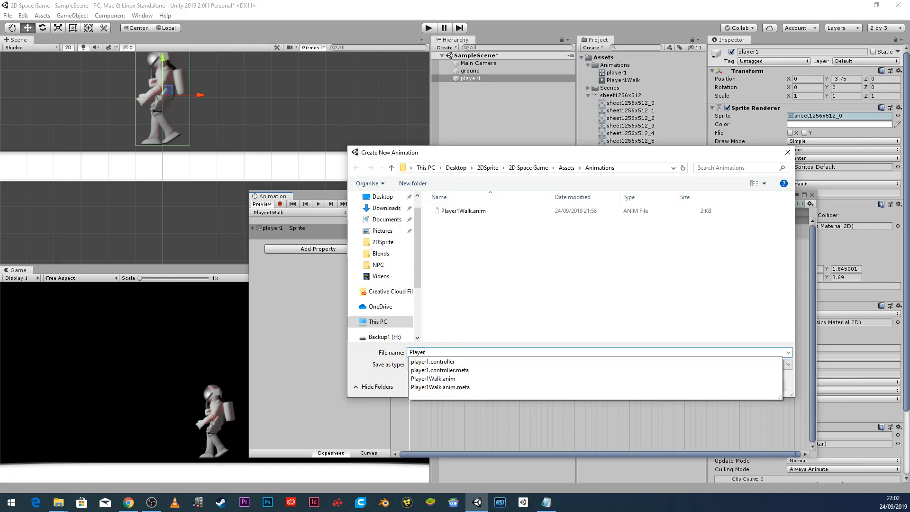
{"action": "type", "text": "1Idle"}
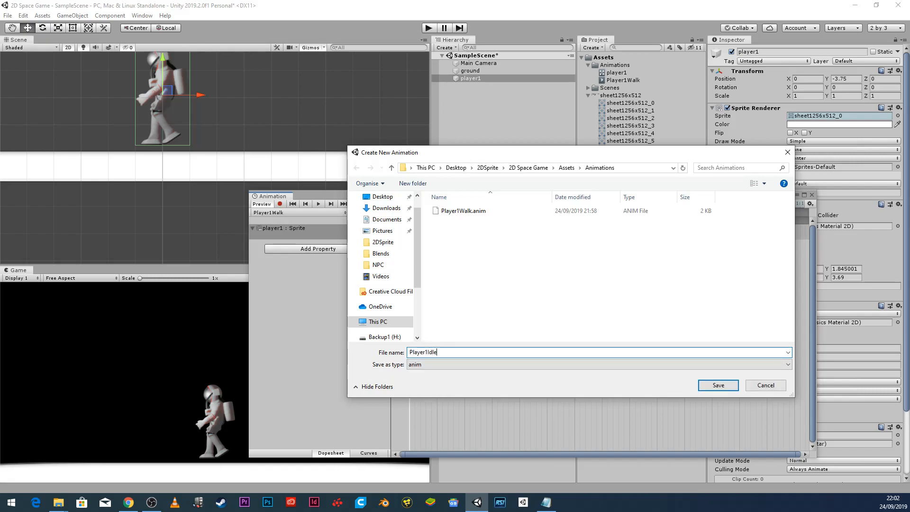
{"action": "left_click", "coordinate": [721, 383]}
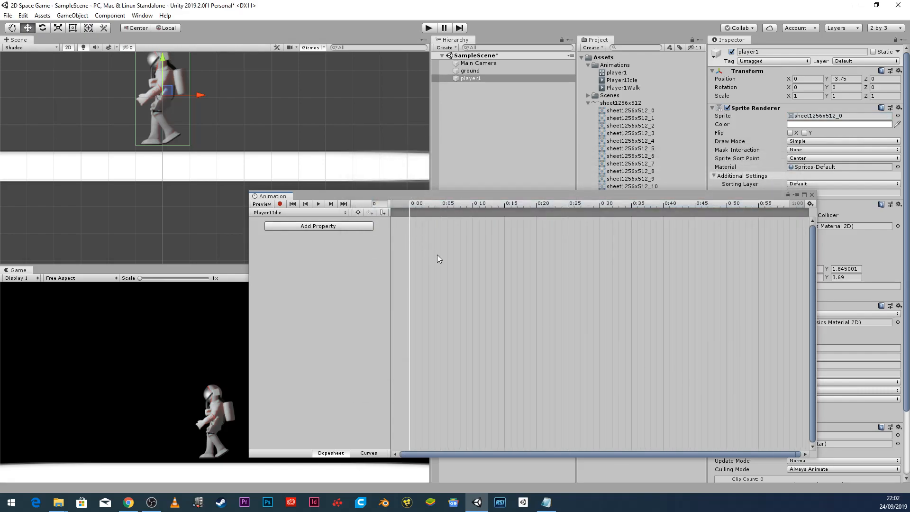
{"action": "left_click_drag", "start_coordinate": [527, 195], "coordinate": [300, 101]}
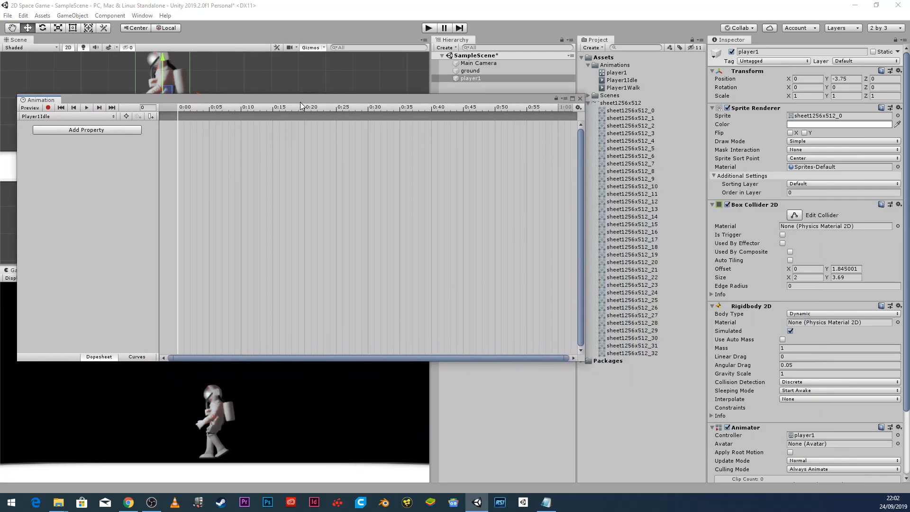
Add sprites sheet1256x512_16 through _32 to Player1Idle, stretch the keys to 1:00, and preview.
{"action": "left_click", "coordinate": [645, 232]}
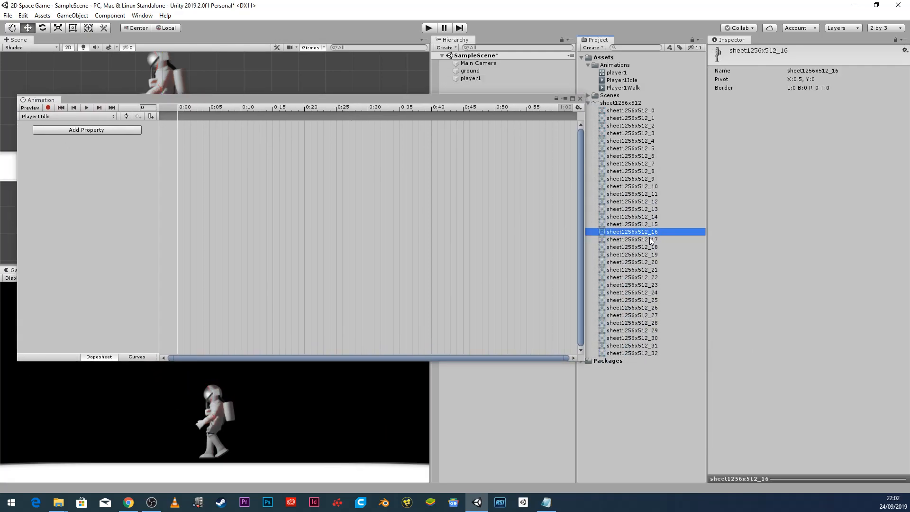
{"action": "left_click", "coordinate": [641, 350], "text": "shift"}
{"action": "left_click_drag", "start_coordinate": [632, 234], "coordinate": [198, 151]}
{"action": "left_click_drag", "start_coordinate": [347, 98], "coordinate": [596, 142]}
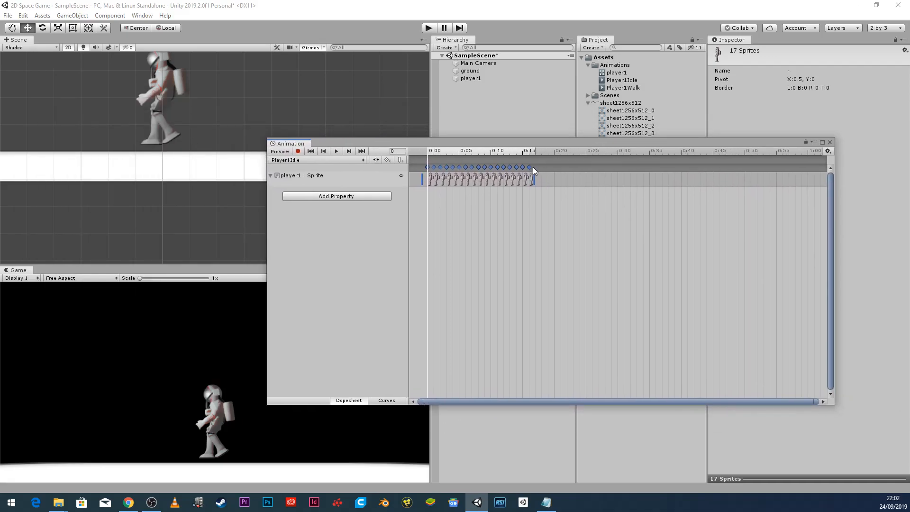
{"action": "left_click_drag", "start_coordinate": [534, 179], "coordinate": [812, 182]}
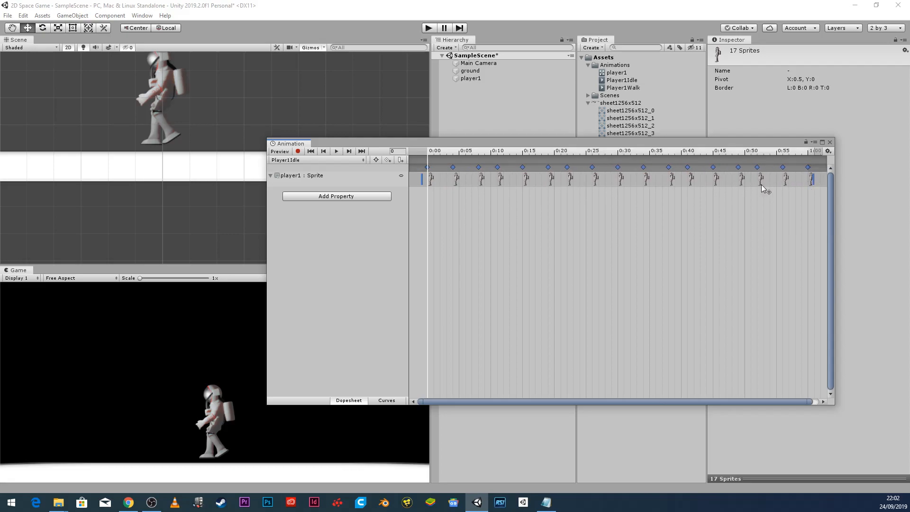
{"action": "left_click", "coordinate": [336, 152]}
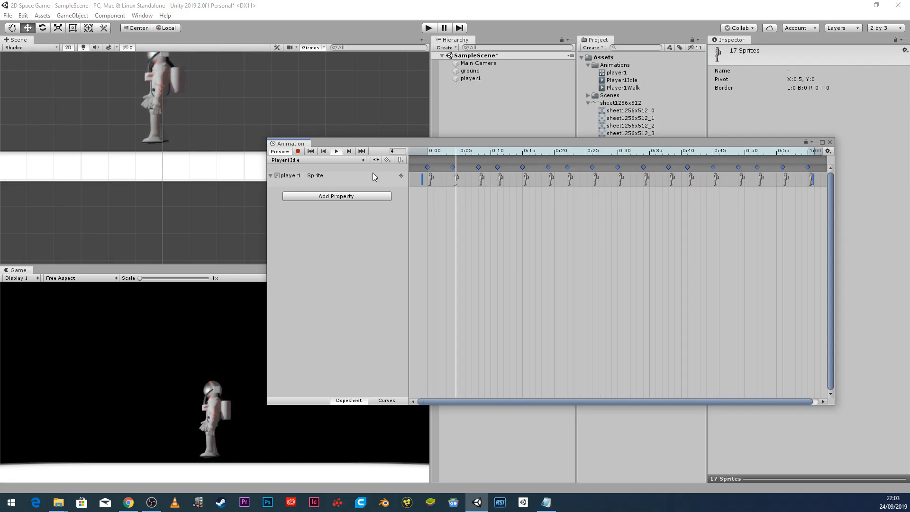
Stop the idle preview, close the Animation window, clear the sprite selection, and open the Window menu.
{"action": "left_click", "coordinate": [336, 151]}
{"action": "left_click_drag", "start_coordinate": [475, 153], "coordinate": [427, 149]}
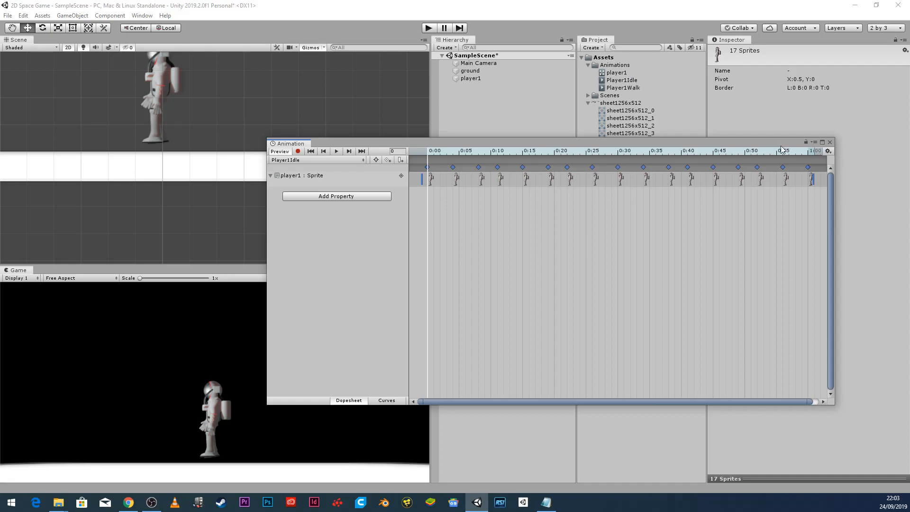
{"action": "left_click", "coordinate": [830, 144]}
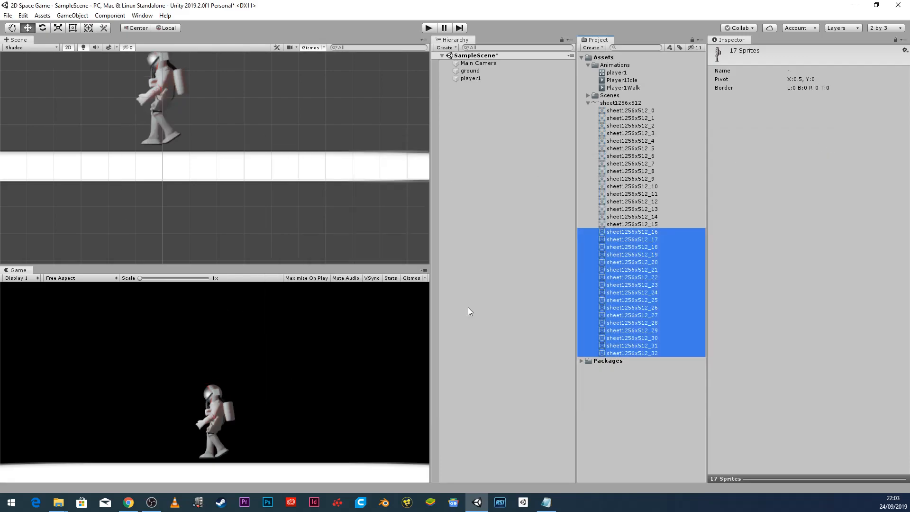
{"action": "left_click", "coordinate": [641, 405]}
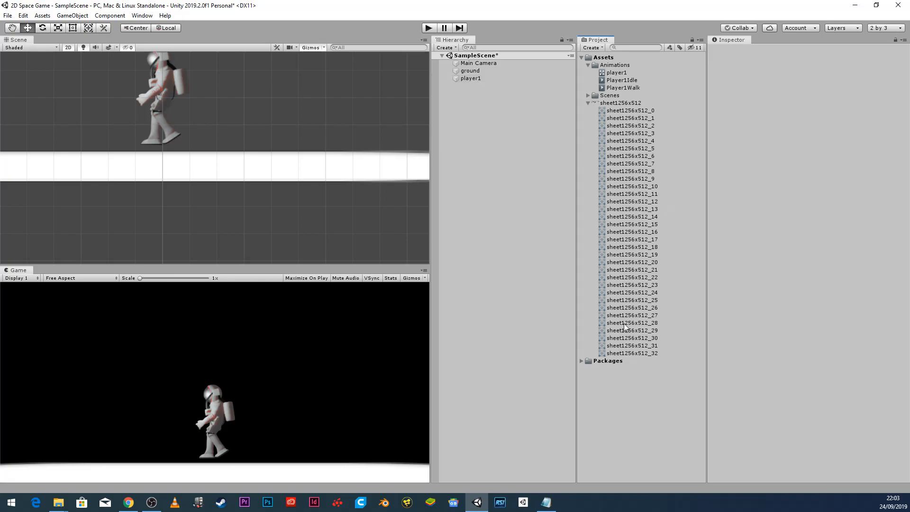
{"action": "left_click", "coordinate": [143, 15]}
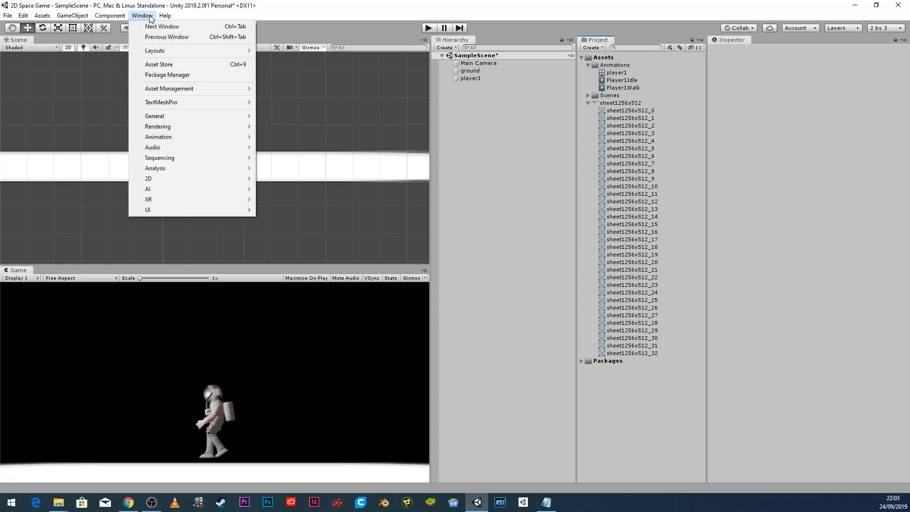
Open the Animator on the player1 controller and frame its Player1Walk and Player1Idle states.
{"action": "mouse_move", "coordinate": [200, 136]}
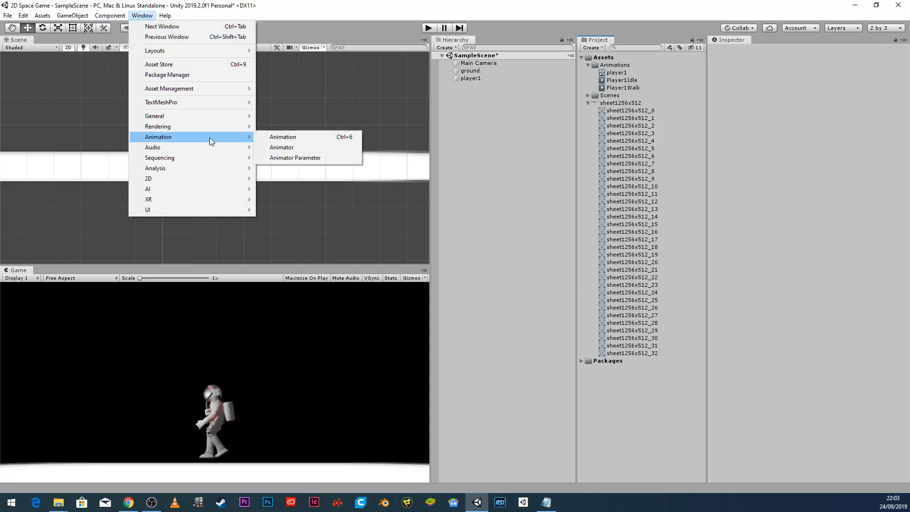
{"action": "left_click", "coordinate": [287, 148]}
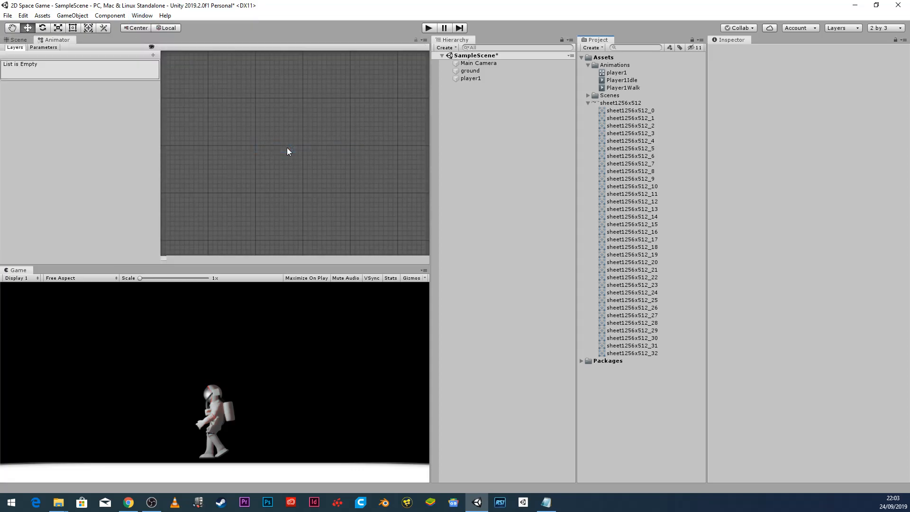
{"action": "left_click", "coordinate": [618, 73]}
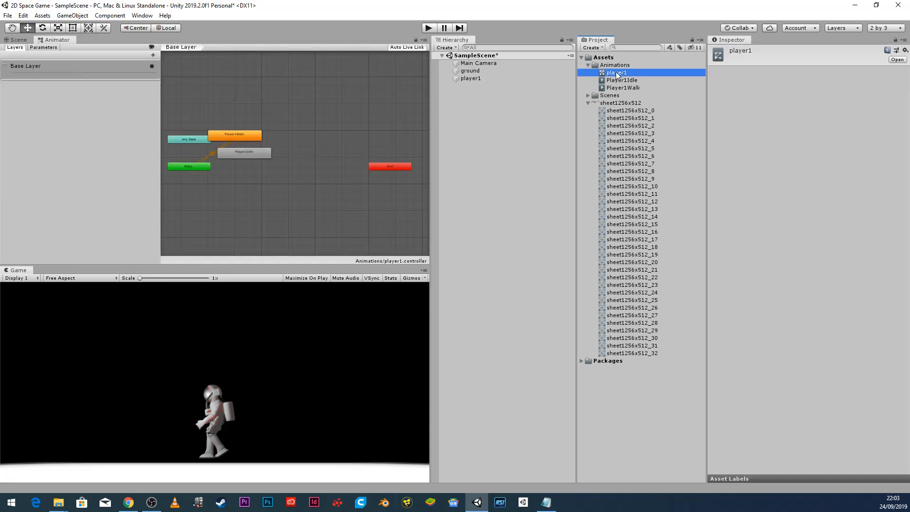
{"action": "scroll", "coordinate": [259, 173], "scroll_direction": "up", "scroll_amount": 6}
{"action": "middle_click_drag", "start_coordinate": [225, 175], "coordinate": [371, 217]}
{"action": "scroll", "coordinate": [356, 215], "scroll_direction": "down", "scroll_amount": 3}
{"action": "middle_click_drag", "start_coordinate": [287, 179], "coordinate": [266, 166]}
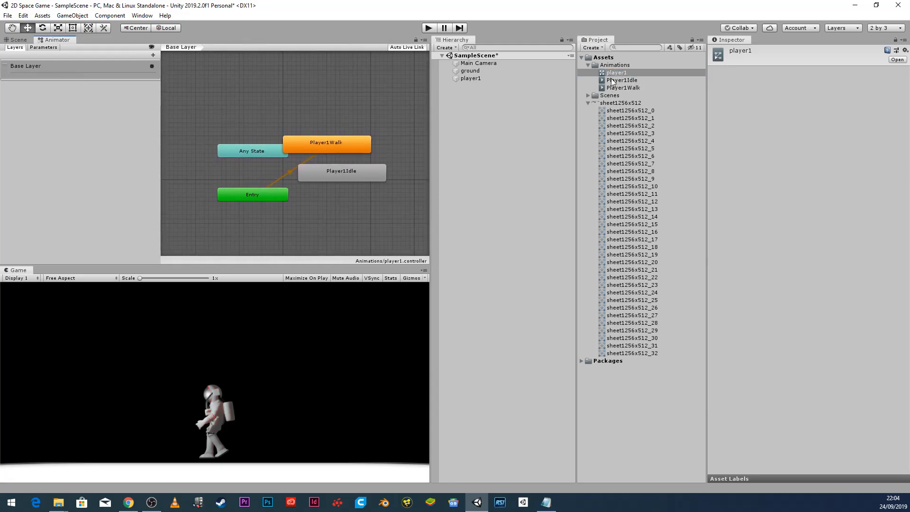
Select player1 and scroll the Inspector to its Animator component.
{"action": "left_click", "coordinate": [588, 103]}
{"action": "left_click", "coordinate": [470, 78]}
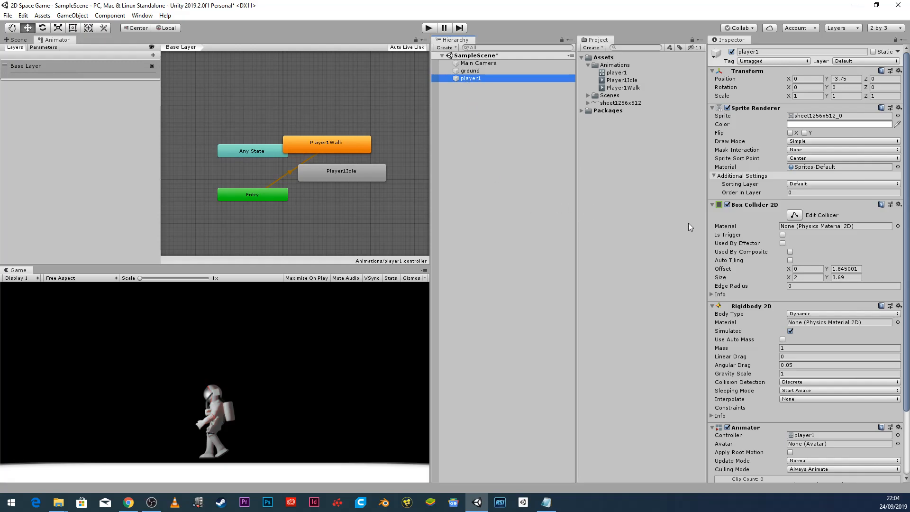
{"action": "scroll", "coordinate": [744, 418], "scroll_direction": "down", "scroll_amount": 5}
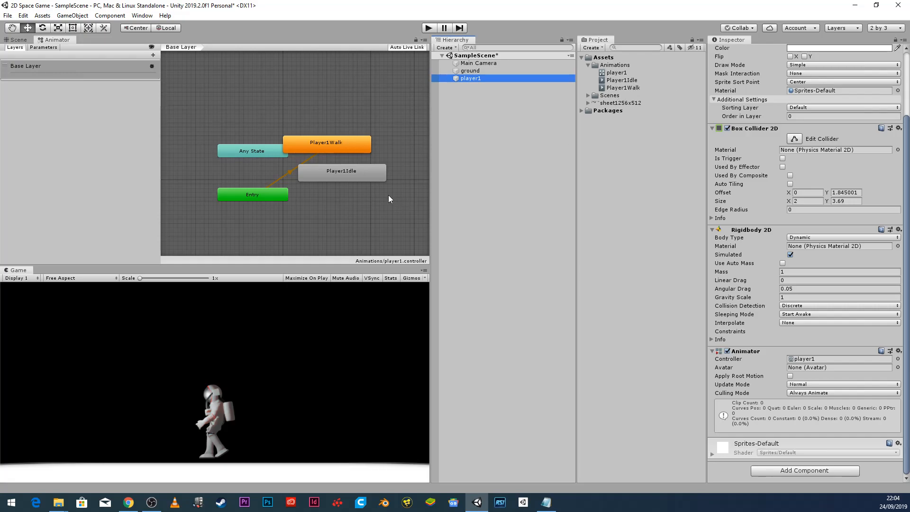
Rearrange the Player1Walk and Player1Idle nodes in the Animator graph.
{"action": "left_click", "coordinate": [339, 145]}
{"action": "left_click_drag", "start_coordinate": [338, 143], "coordinate": [369, 134]}
{"action": "left_click_drag", "start_coordinate": [363, 180], "coordinate": [373, 197]}
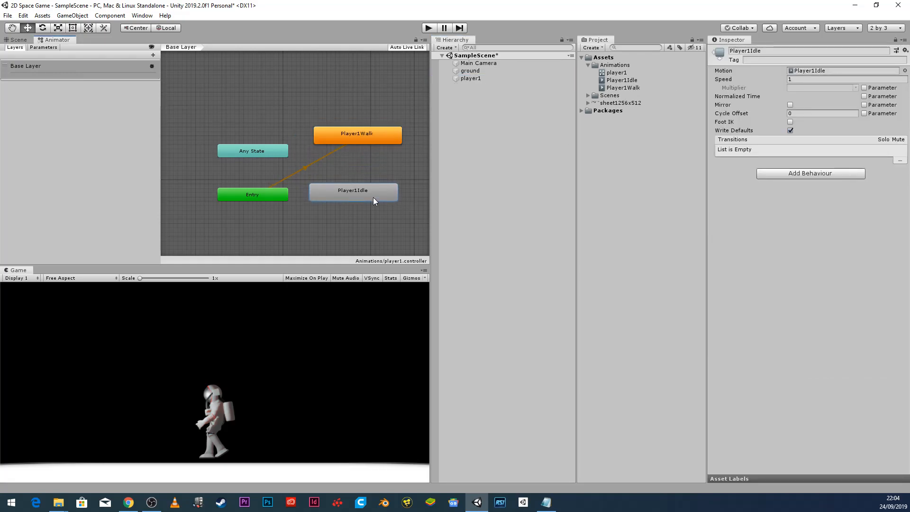
{"action": "middle_click_drag", "start_coordinate": [320, 181], "coordinate": [308, 169]}
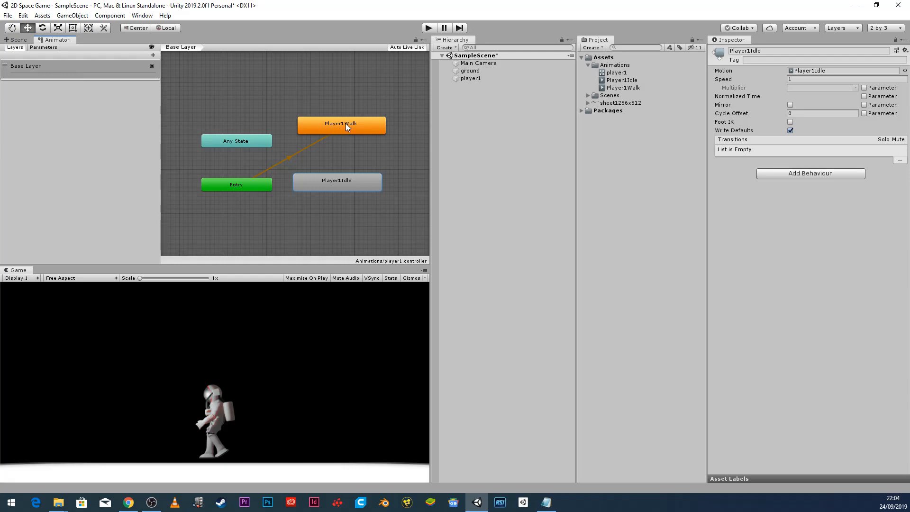
Set Player1Idle as the layer default state below Player1Walk and run the game.
{"action": "right_click", "coordinate": [346, 185]}
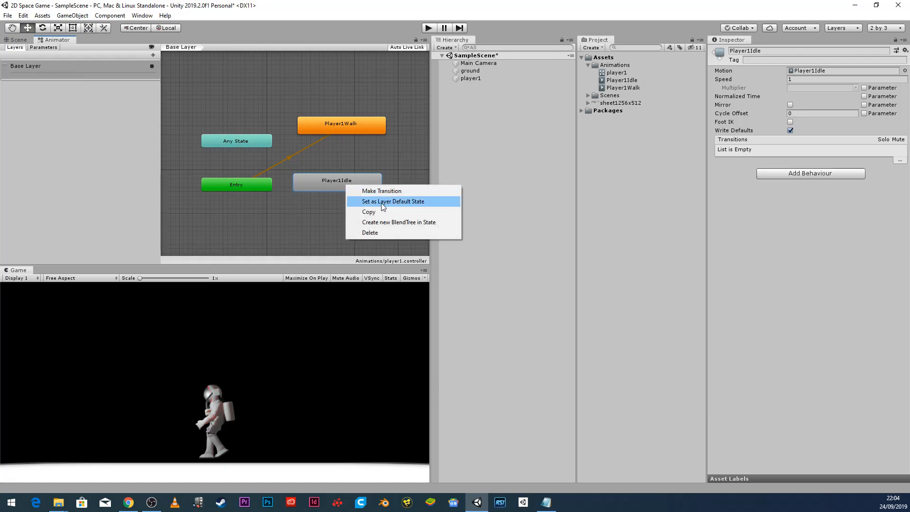
{"action": "left_click", "coordinate": [407, 202]}
{"action": "mouse_move", "coordinate": [342, 183]}
{"action": "left_mouse_down"}
{"action": "mouse_move", "coordinate": [347, 189]}
{"action": "mouse_move", "coordinate": [347, 174]}
{"action": "left_mouse_up"}
{"action": "left_click", "coordinate": [428, 27]}
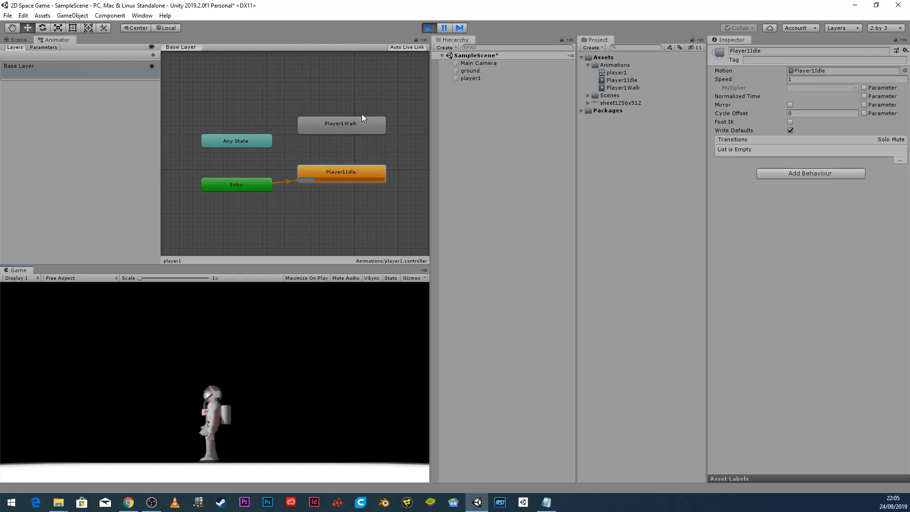
Stop the game and add a Bool parameter named walk to the player1 controller.
{"action": "left_click", "coordinate": [431, 27]}
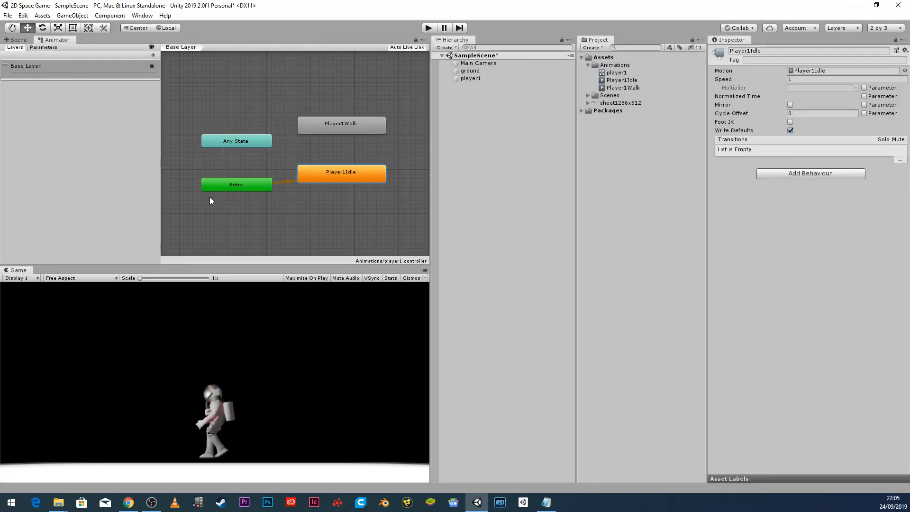
{"action": "left_click", "coordinate": [46, 48]}
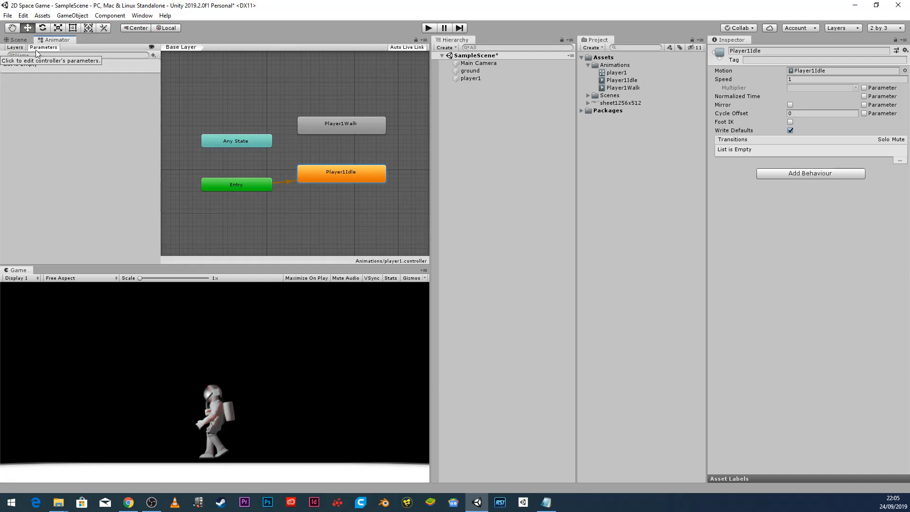
{"action": "left_click", "coordinate": [153, 56]}
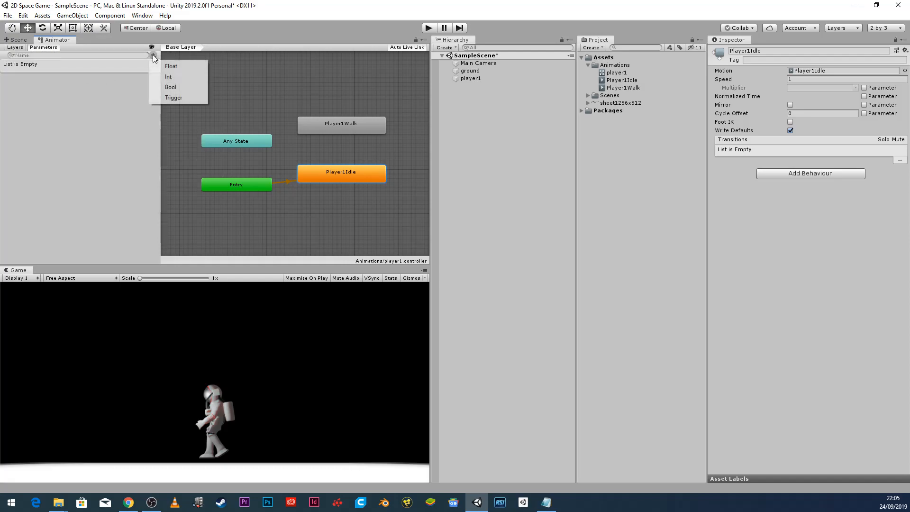
{"action": "left_click", "coordinate": [181, 87]}
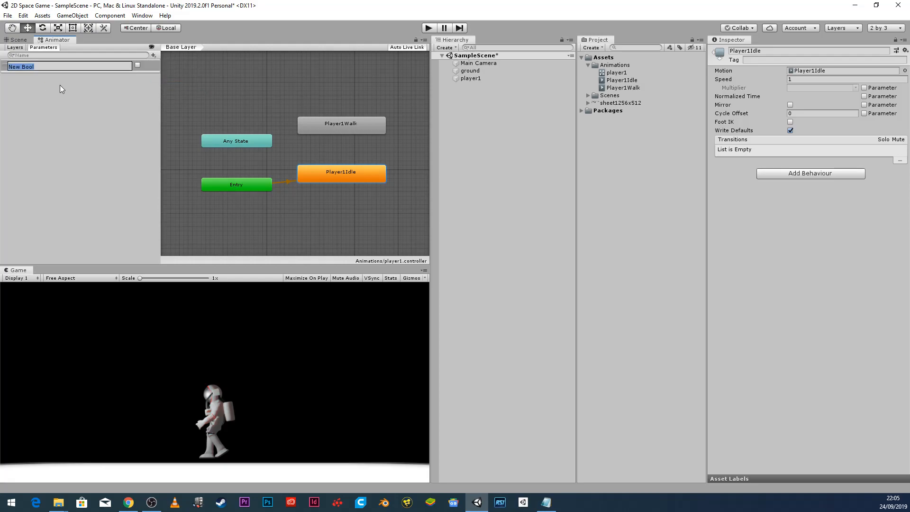
{"action": "type", "text": "walk"}
{"action": "key", "text": "Return"}
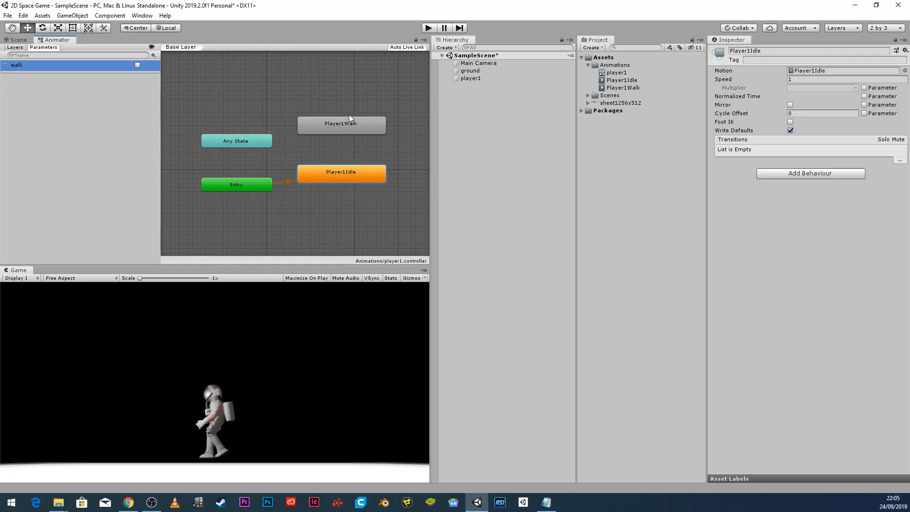
Create transitions from Player1Idle to Player1Walk and from Player1Walk back to Player1Idle.
{"action": "right_click", "coordinate": [357, 174]}
{"action": "left_click", "coordinate": [371, 183]}
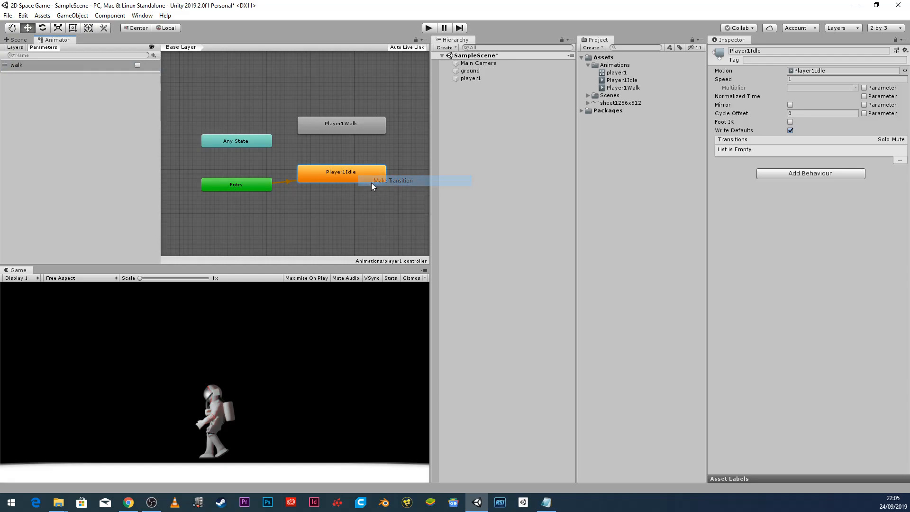
{"action": "left_click", "coordinate": [348, 128]}
{"action": "left_click", "coordinate": [358, 122]}
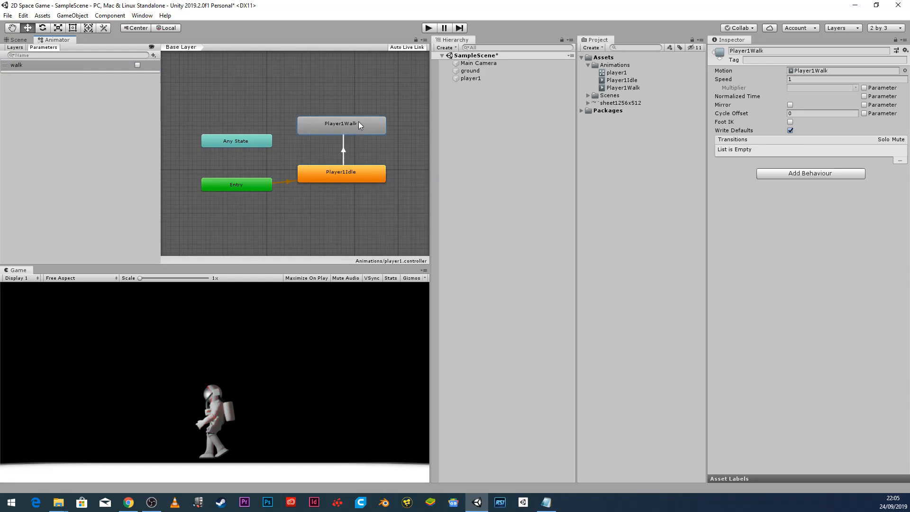
{"action": "right_click", "coordinate": [361, 123]}
{"action": "left_click", "coordinate": [379, 128]}
{"action": "left_click", "coordinate": [349, 175]}
Add a walk condition to idle-to-walk, and require walk false on walk-to-idle.
{"action": "left_click", "coordinate": [342, 157]}
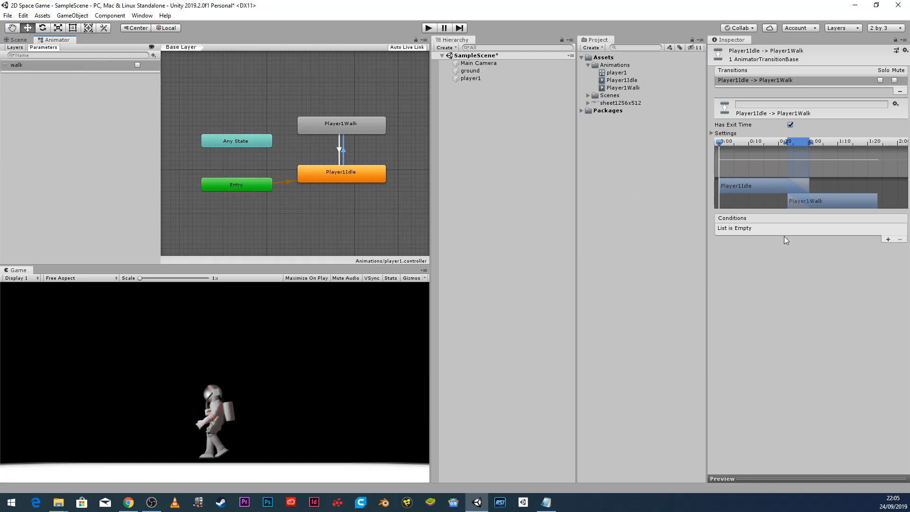
{"action": "left_click", "coordinate": [886, 239]}
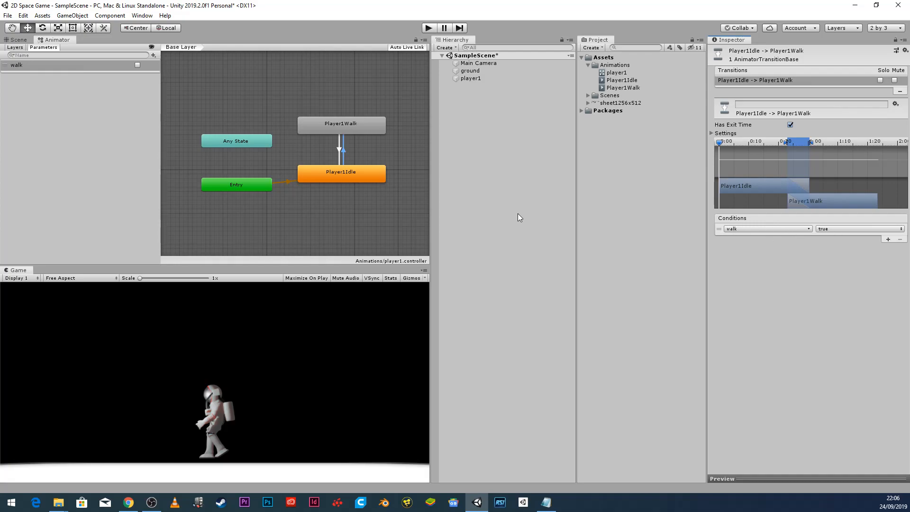
{"action": "left_click", "coordinate": [339, 145]}
{"action": "left_click", "coordinate": [887, 239]}
{"action": "left_click", "coordinate": [837, 229]}
{"action": "left_click", "coordinate": [834, 249]}
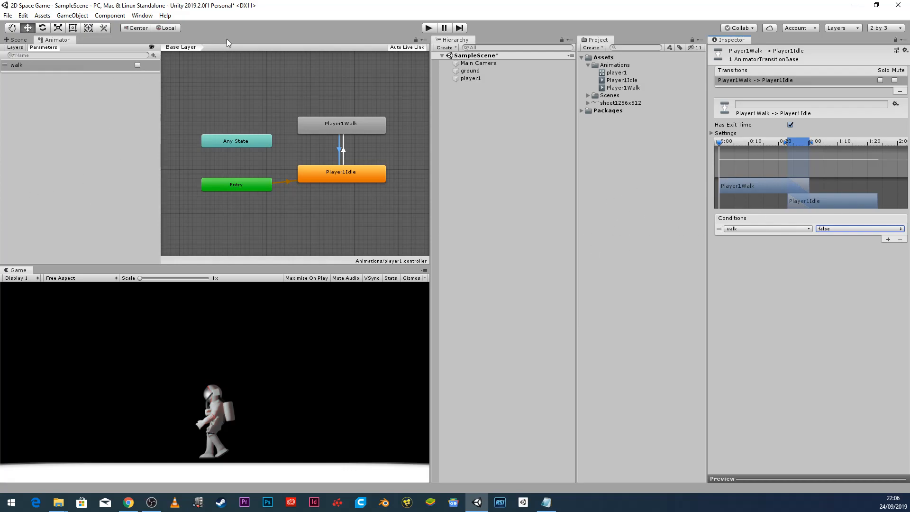
{"action": "left_click", "coordinate": [428, 27]}
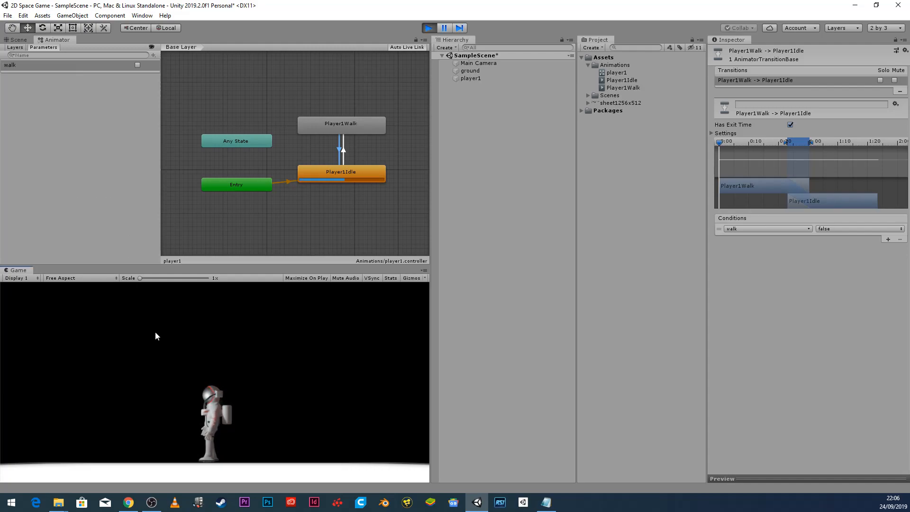
{"action": "left_click", "coordinate": [138, 64]}
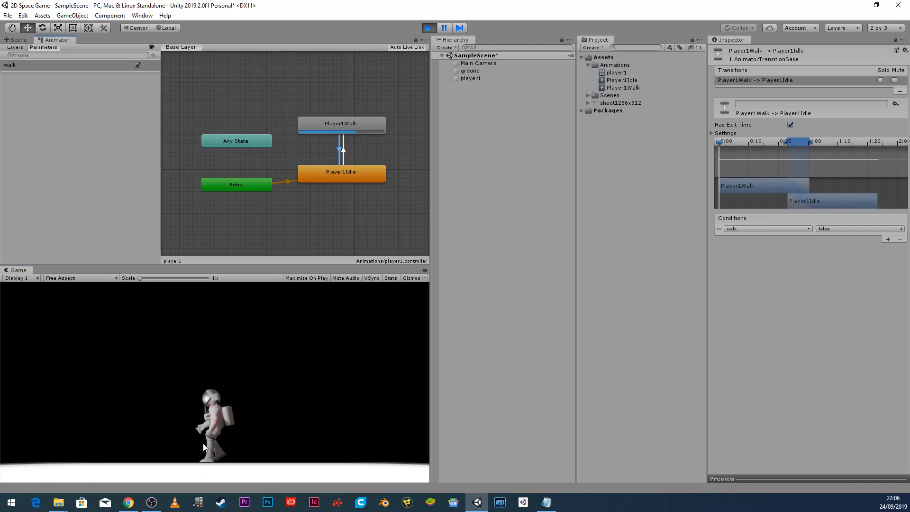
{"action": "left_click", "coordinate": [137, 65]}
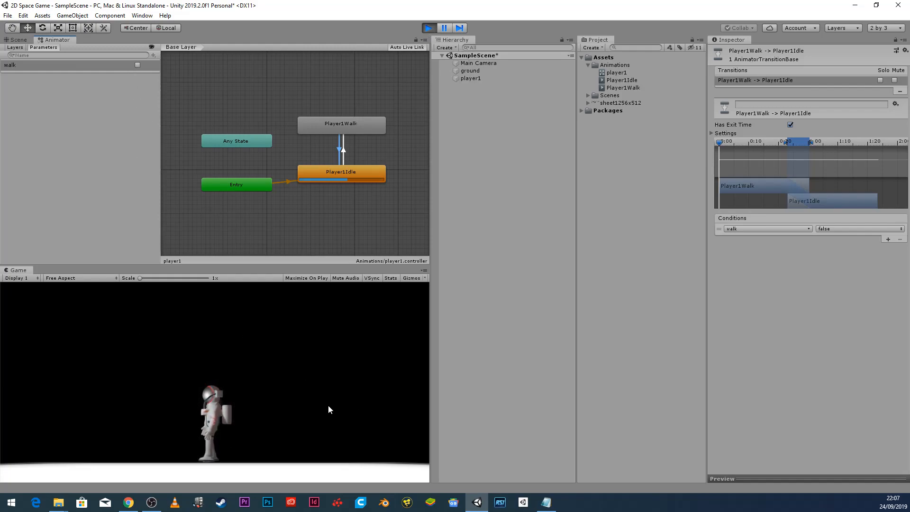
{"action": "left_click", "coordinate": [427, 28]}
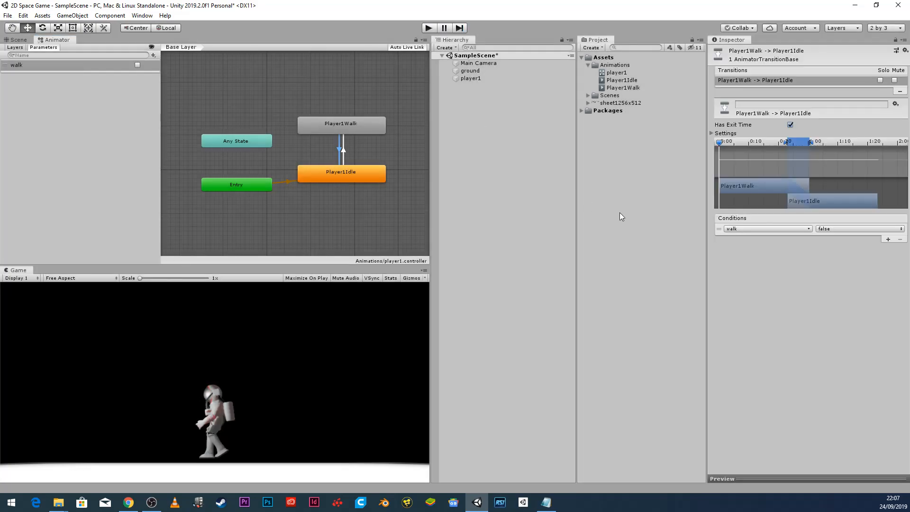
Create a Sprites folder in Assets and move the sheet1256x512 sprite sheet into it.
{"action": "left_click", "coordinate": [581, 57]}
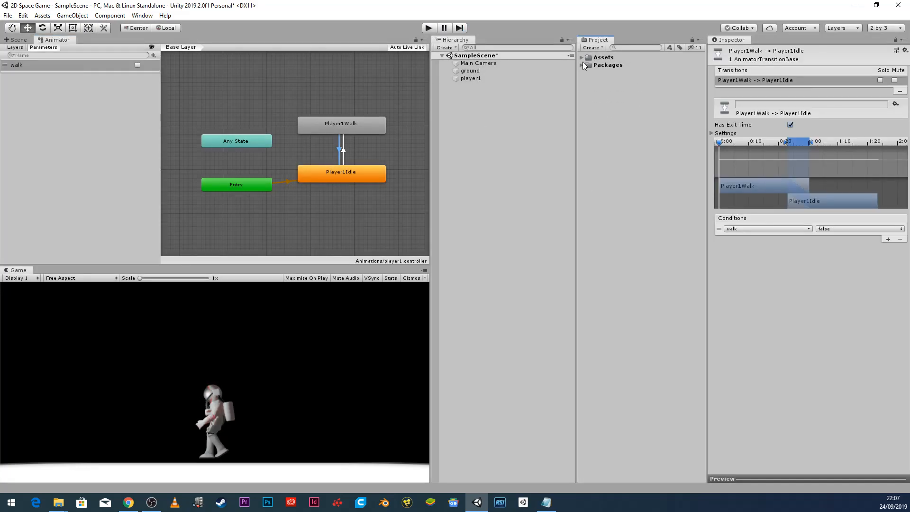
{"action": "right_click", "coordinate": [594, 88]}
{"action": "left_click", "coordinate": [603, 61]}
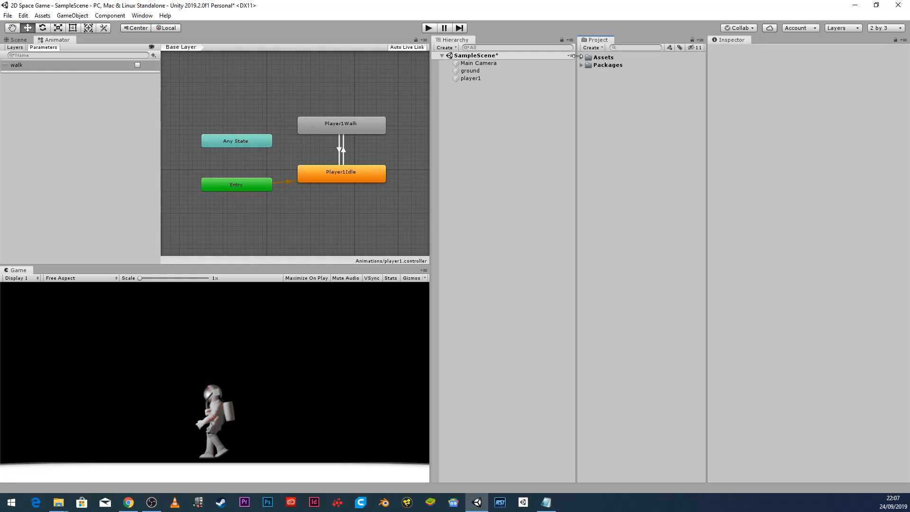
{"action": "left_click", "coordinate": [581, 57]}
{"action": "left_click", "coordinate": [588, 65]}
{"action": "right_click", "coordinate": [608, 58]}
{"action": "mouse_move", "coordinate": [712, 63]}
{"action": "left_click", "coordinate": [764, 64]}
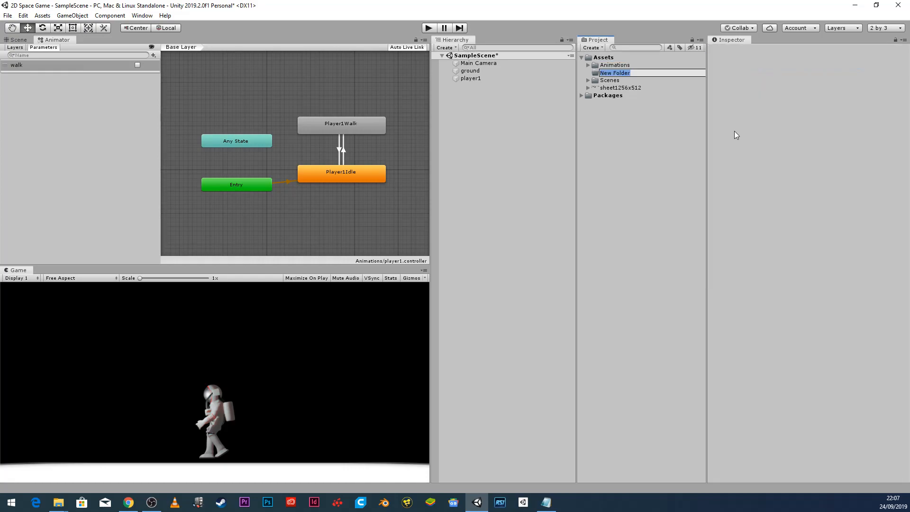
{"action": "type", "text": "Sprites"}
{"action": "key", "text": "Return"}
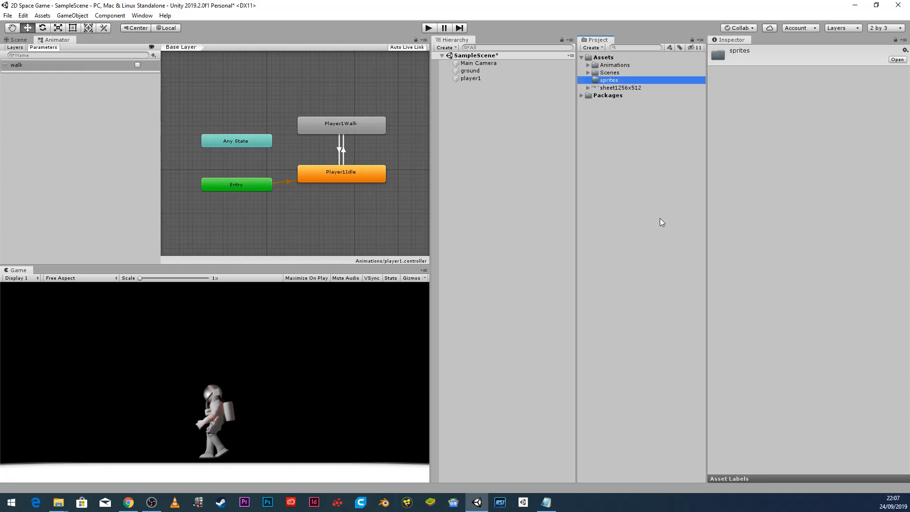
{"action": "left_click_drag", "start_coordinate": [618, 91], "coordinate": [621, 81]}
Create a second folder in Assets named scripts.
{"action": "right_click", "coordinate": [610, 61]}
{"action": "mouse_move", "coordinate": [689, 64]}
{"action": "left_click", "coordinate": [754, 65]}
{"action": "type", "text": "scripts"}
{"action": "key", "text": "Return"}
Add a new C# script to the Assets scripts folder and name it Player1Control.
{"action": "right_click", "coordinate": [611, 80]}
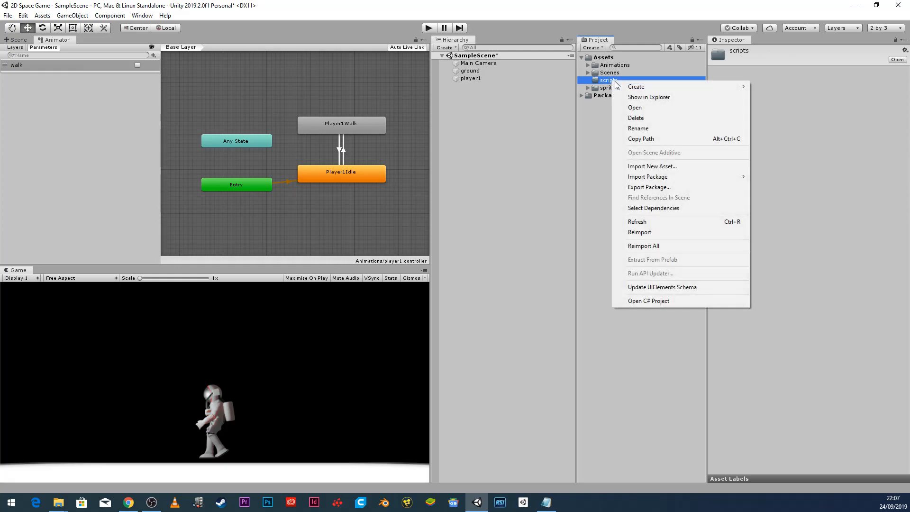
{"action": "mouse_move", "coordinate": [645, 91]}
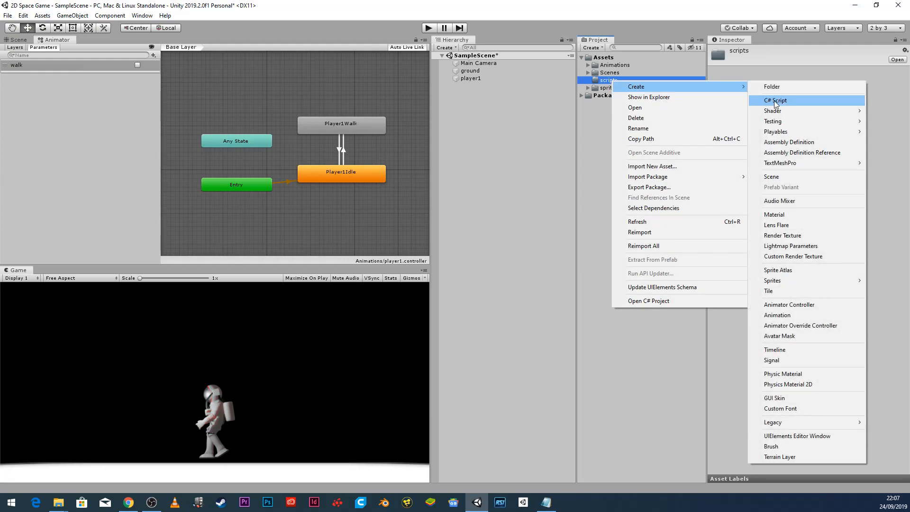
{"action": "left_click", "coordinate": [802, 103]}
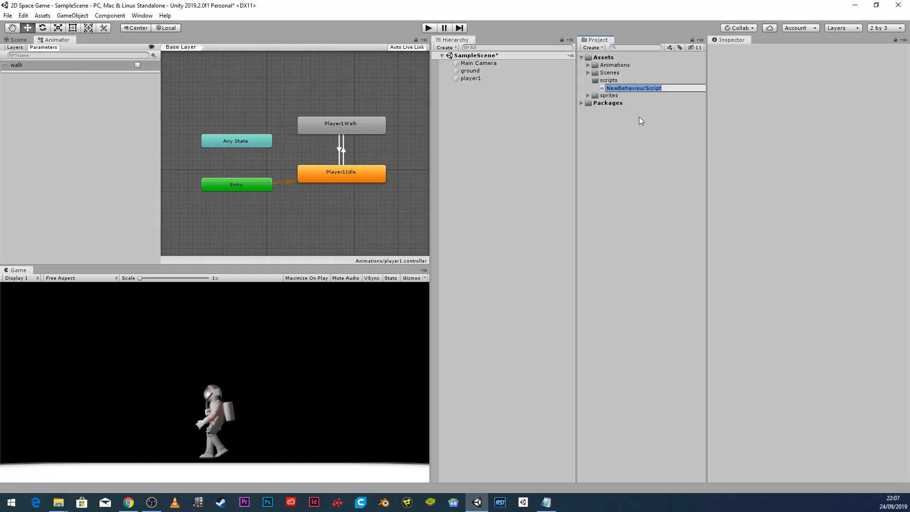
{"action": "type", "text": "Player1Control"}
{"action": "key", "text": "Return"}
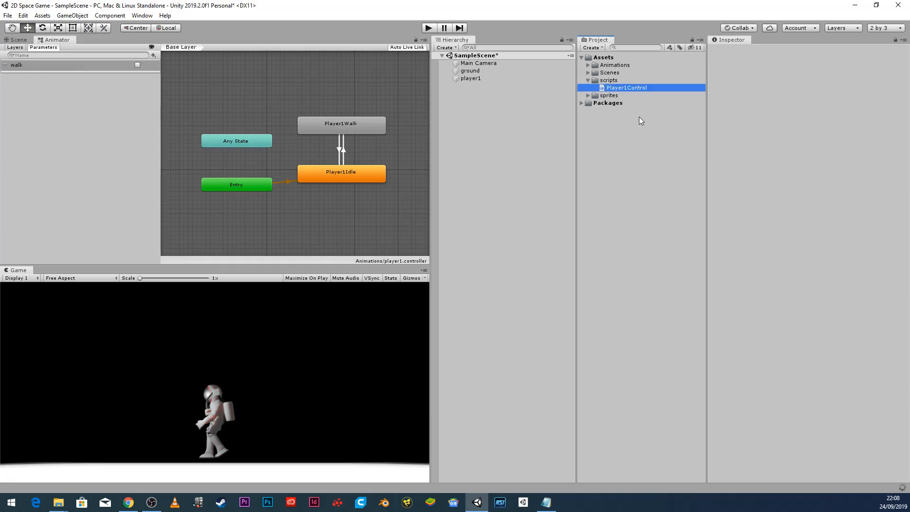
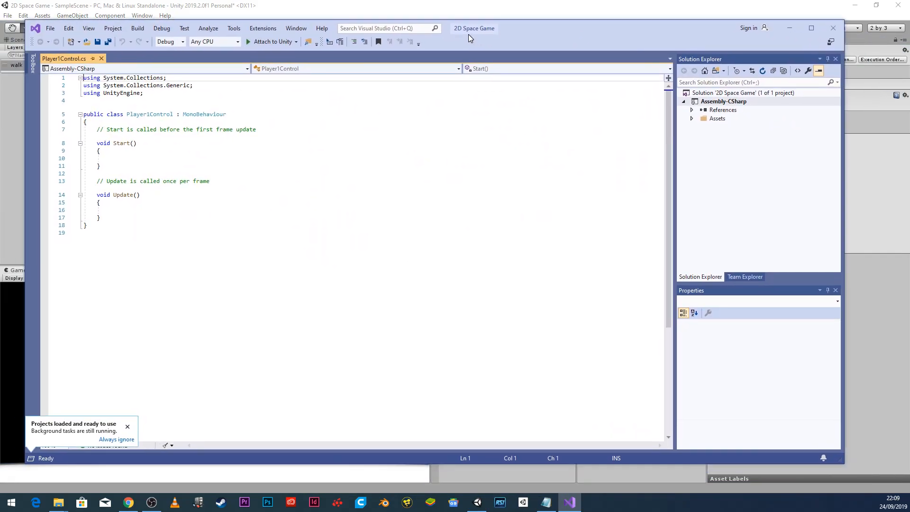
Sign in to Visual Studio with a Microsoft account e-mail and password to replace the expired trial licence.
{"action": "left_click_drag", "start_coordinate": [468, 34], "coordinate": [474, 29]}
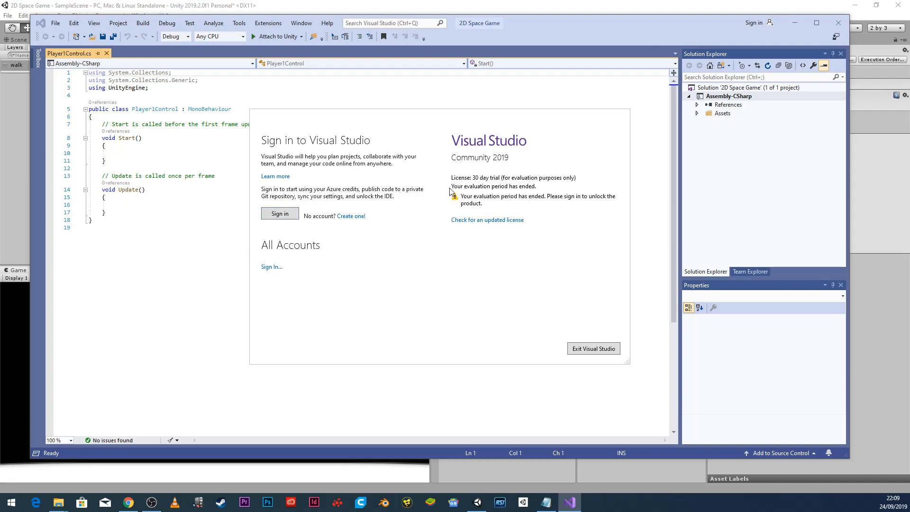
{"action": "left_click", "coordinate": [292, 214]}
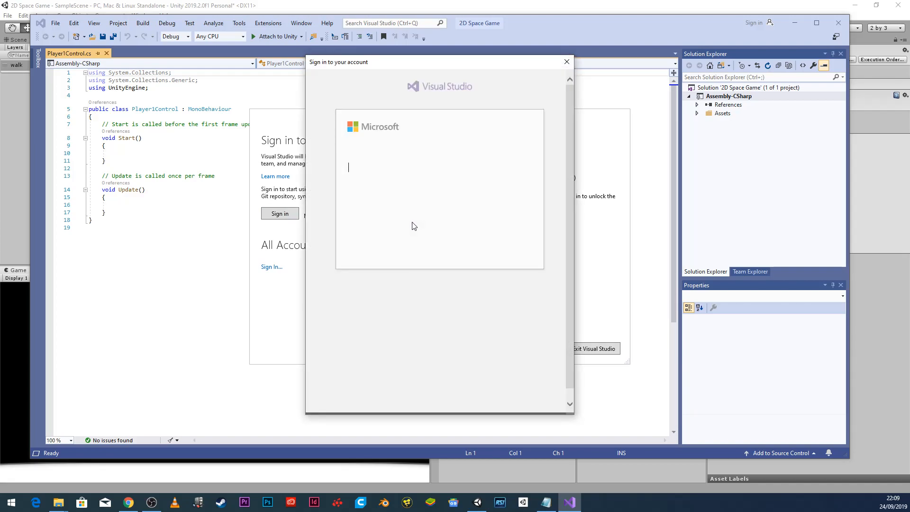
{"action": "left_click", "coordinate": [419, 171]}
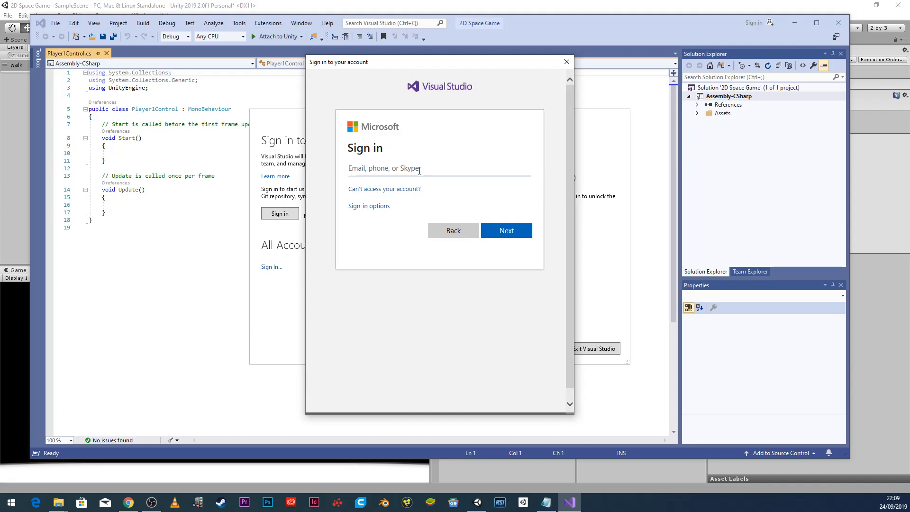
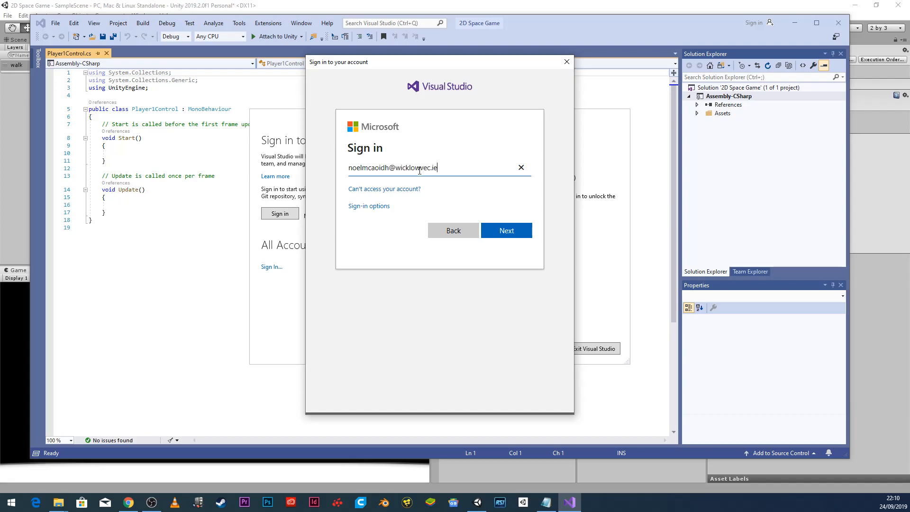
{"action": "left_click", "coordinate": [506, 231]}
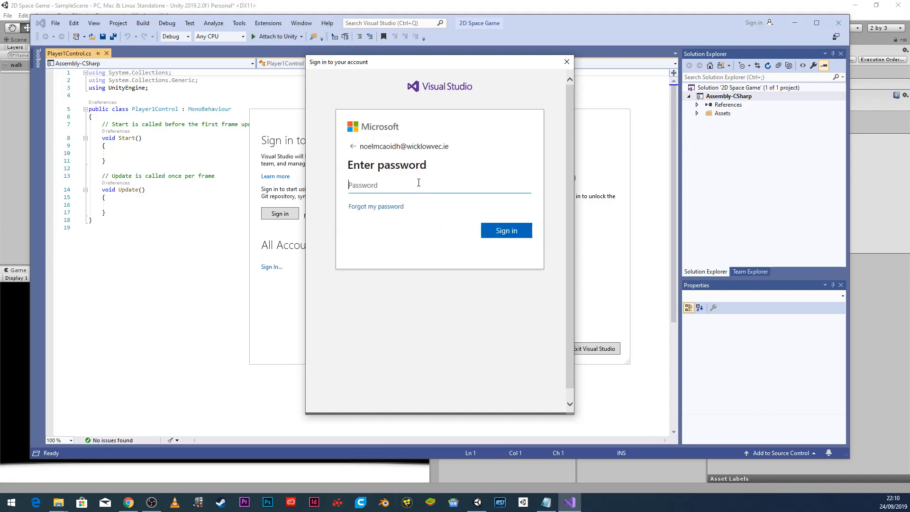
{"action": "type", "text": "•••••"}
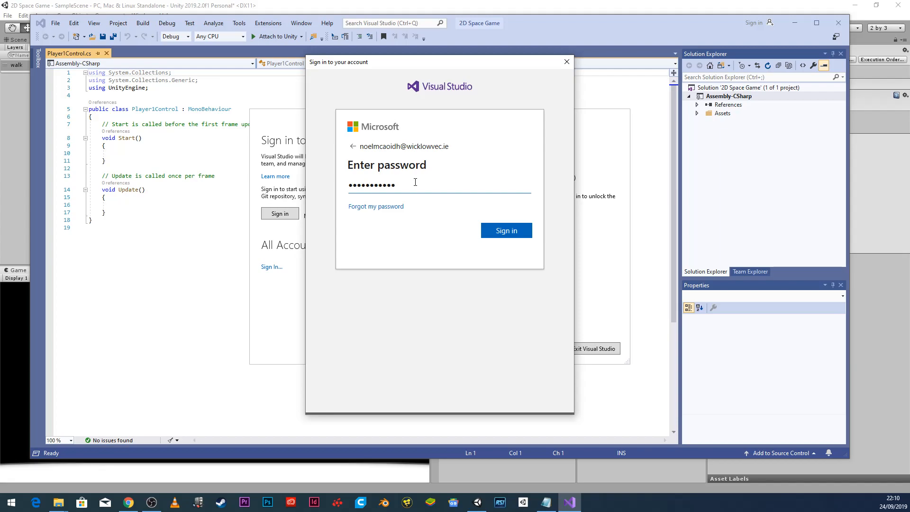
{"action": "left_click", "coordinate": [505, 234]}
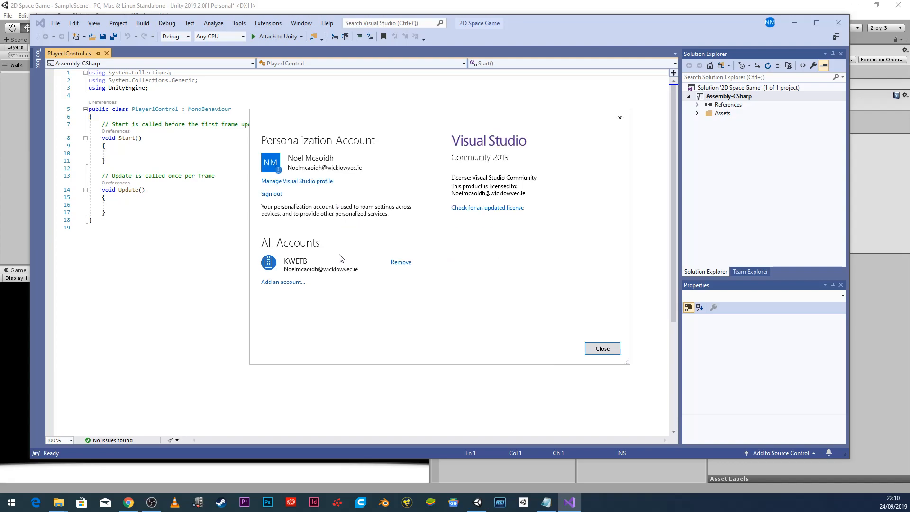
{"action": "left_click", "coordinate": [601, 349]}
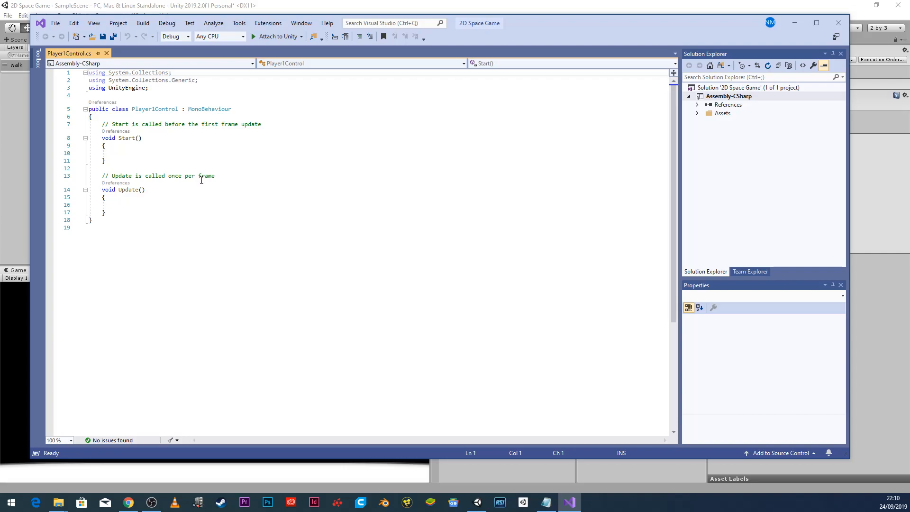
Enlarge the code and add a blank line 7 after the class's opening brace.
{"action": "scroll", "coordinate": [201, 180], "scroll_direction": "up", "scroll_amount": 6, "text": "ctrl"}
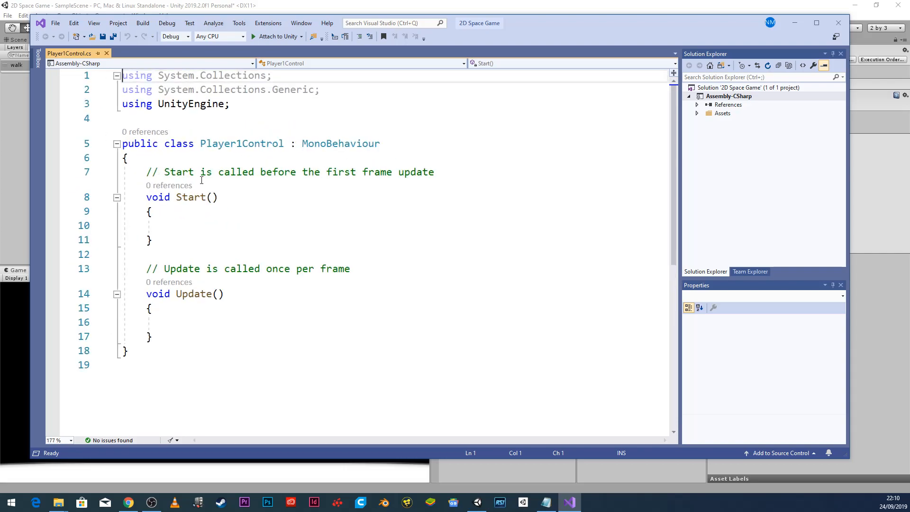
{"action": "scroll", "coordinate": [202, 180], "scroll_direction": "up", "scroll_amount": 2, "text": "ctrl"}
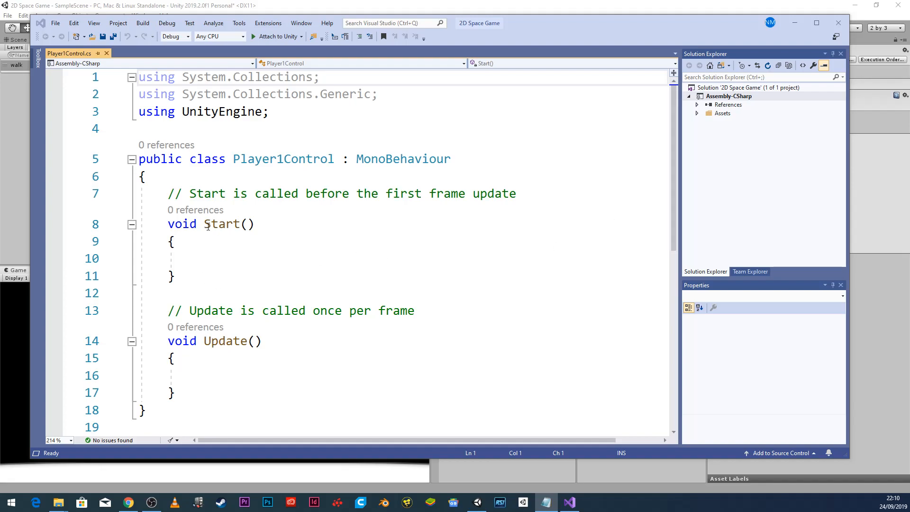
{"action": "left_click", "coordinate": [239, 209]}
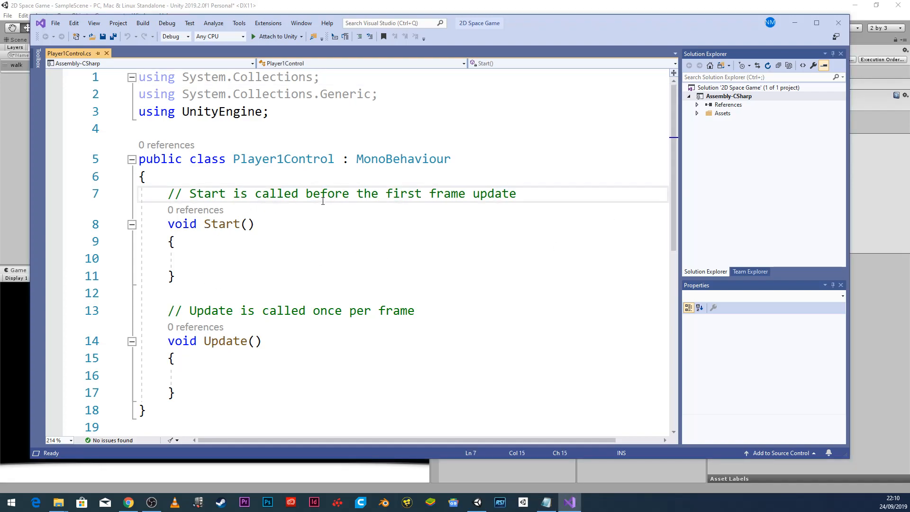
{"action": "left_click", "coordinate": [261, 178]}
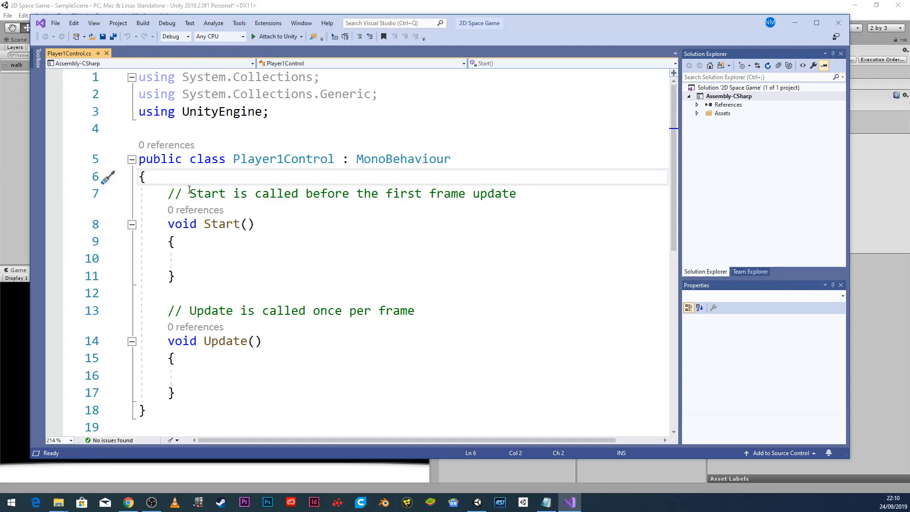
{"action": "key", "text": "Return"}
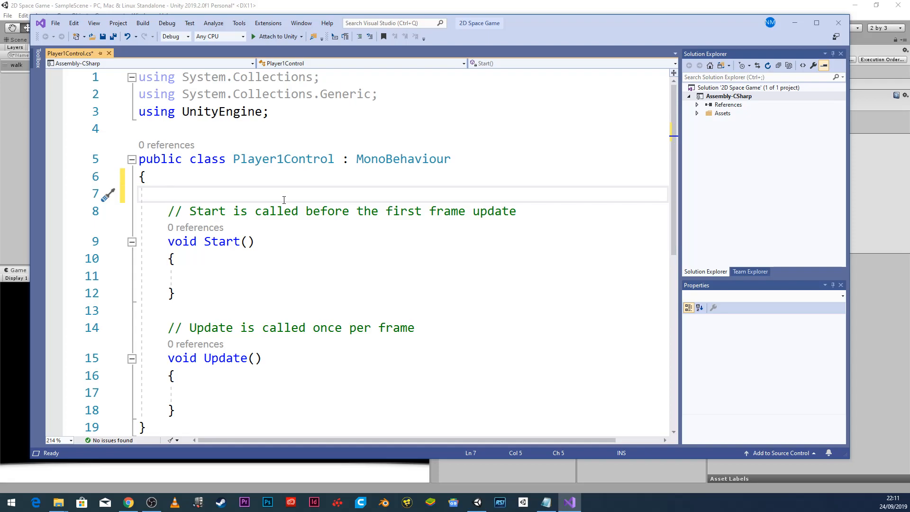
Declare the field float speed = 2.0f; and delete the Start comment.
{"action": "type", "text": "speed "}
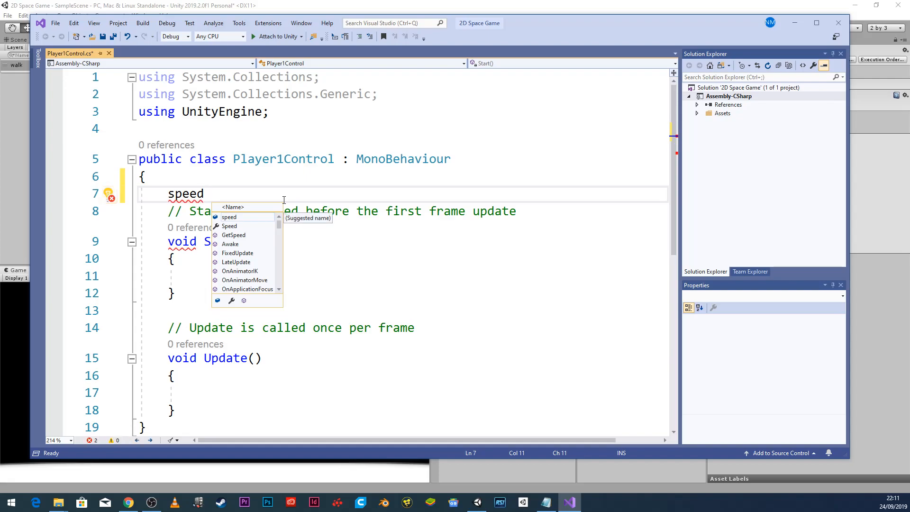
{"action": "type", "text": "float "}
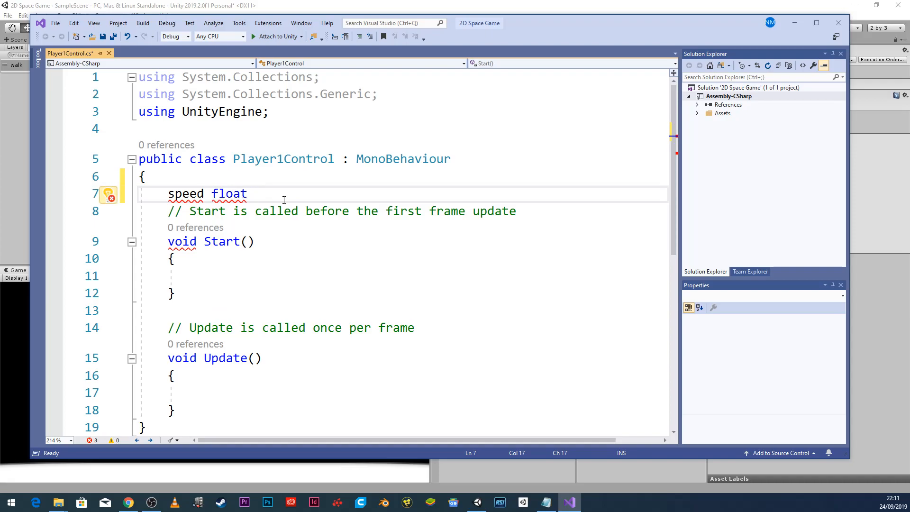
{"action": "type", "text": "= 2.0f;"}
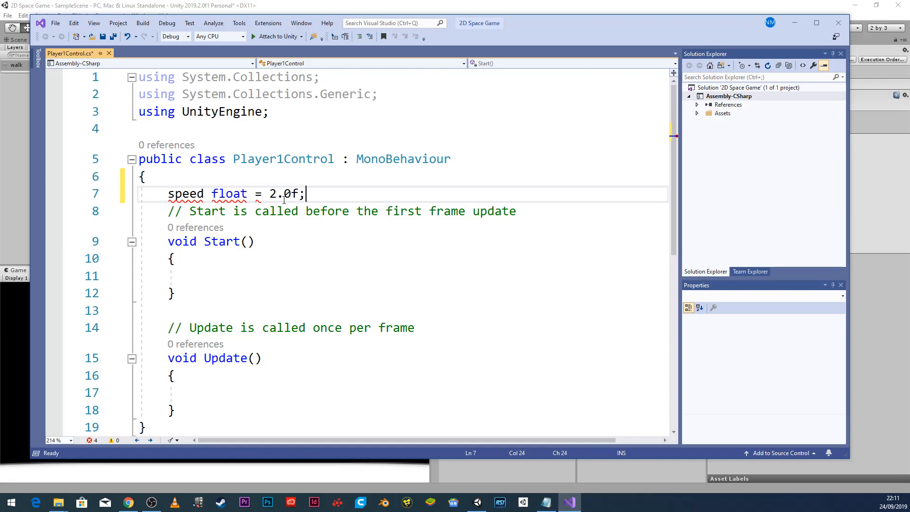
{"action": "left_click_drag", "start_coordinate": [161, 211], "coordinate": [542, 213]}
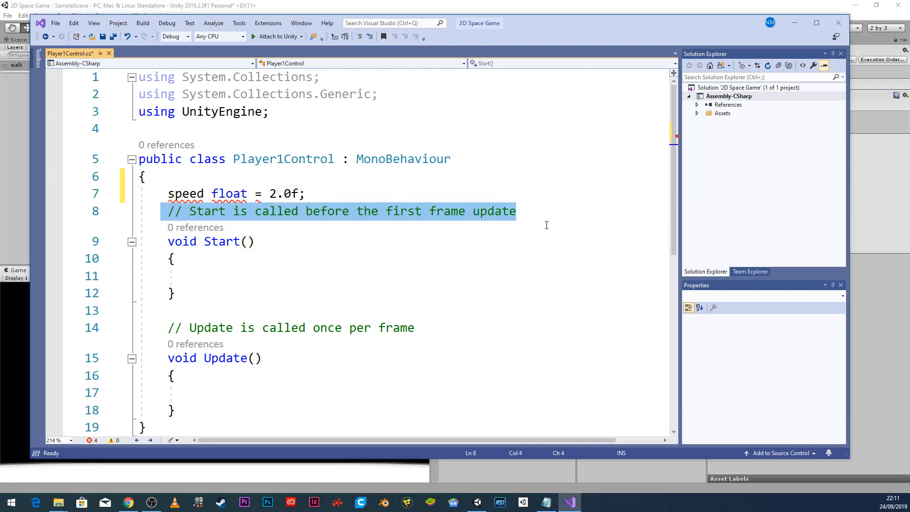
{"action": "key", "text": "BackSpace"}
{"action": "double_click", "coordinate": [237, 196]}
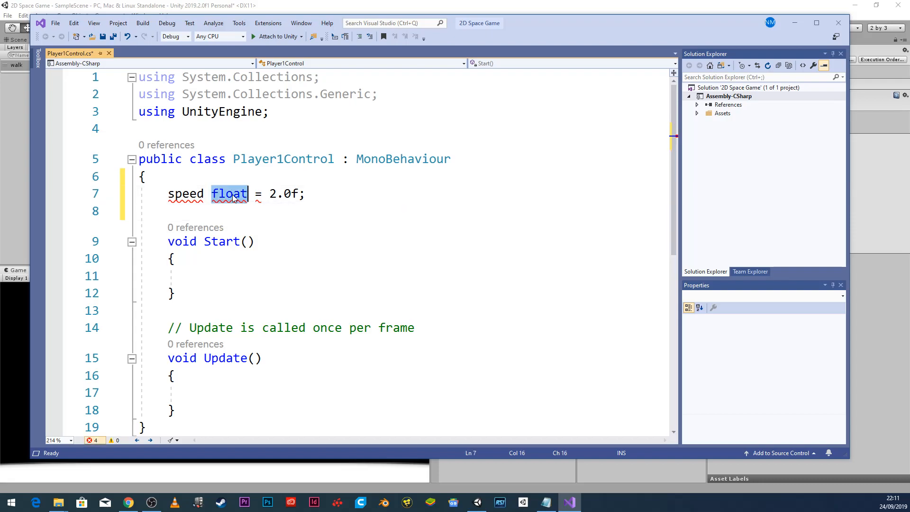
{"action": "key", "text": "BackSpace"}
{"action": "key", "text": "BackSpace"}
{"action": "left_click", "coordinate": [167, 194]}
{"action": "type", "text": "float"}
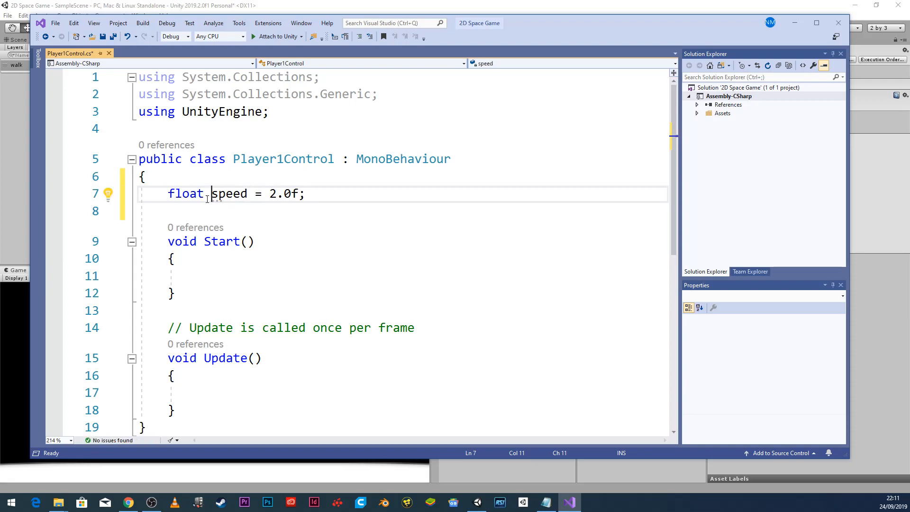
{"action": "left_click", "coordinate": [321, 199]}
{"action": "key", "text": "Down"}
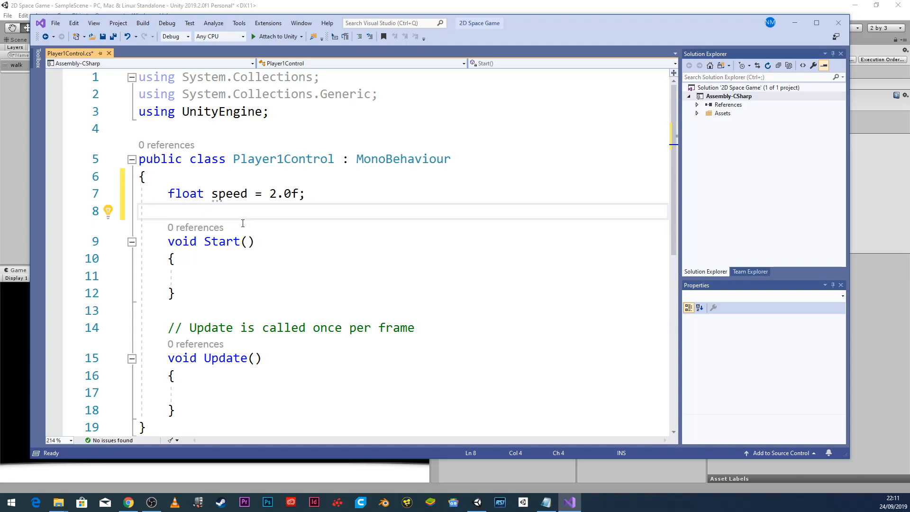
Delete the Start() method and the Update comment, leaving the caret inside Update().
{"action": "left_click_drag", "start_coordinate": [176, 293], "coordinate": [150, 223]}
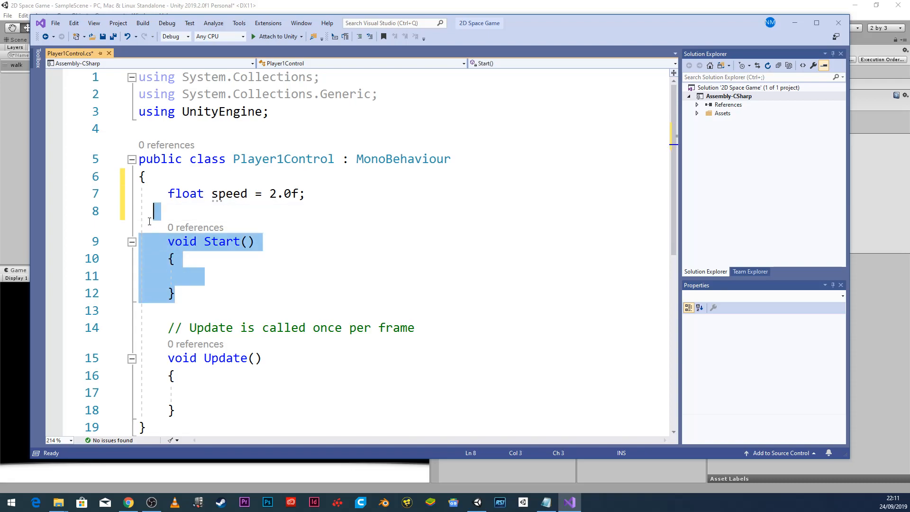
{"action": "key", "text": "BackSpace"}
{"action": "key", "text": "BackSpace"}
{"action": "left_click_drag", "start_coordinate": [424, 245], "coordinate": [143, 228]}
{"action": "key", "text": "BackSpace"}
{"action": "key", "text": "BackSpace"}
{"action": "left_click", "coordinate": [211, 275]}
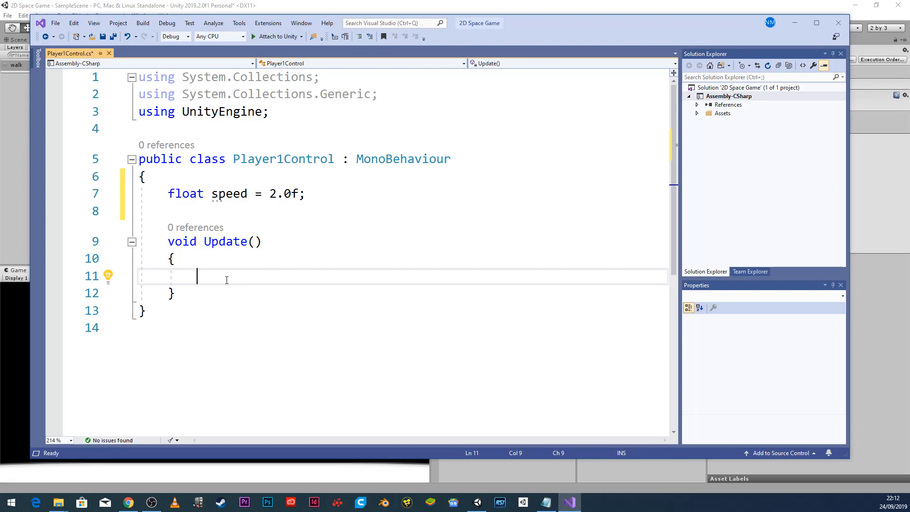
Begin the Update condition as if(Input.GetKey using IntelliSense.
{"action": "type", "text": "if"}
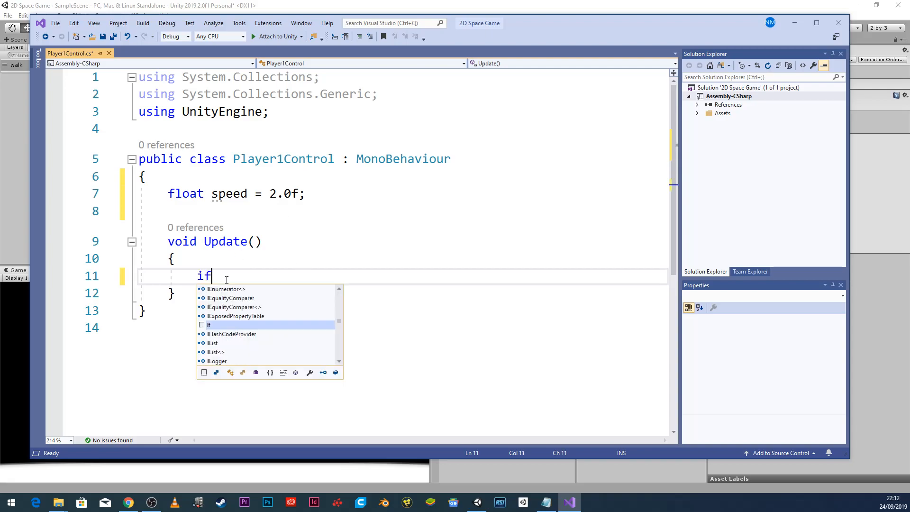
{"action": "type", "text": "(In"}
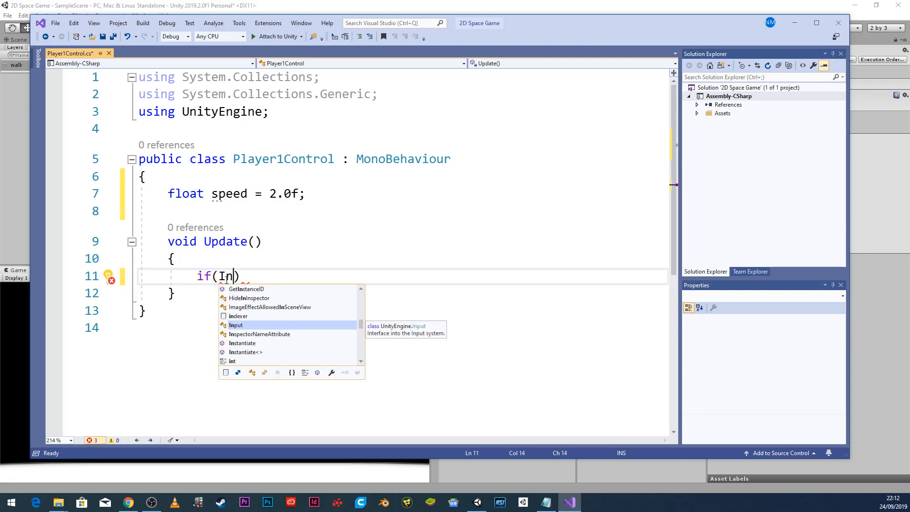
{"action": "key", "text": "Tab"}
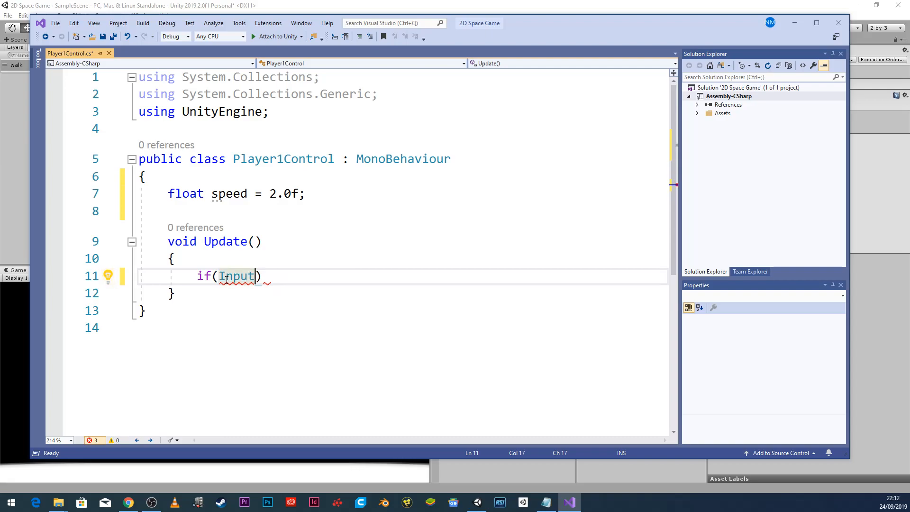
{"action": "type", "text": "."}
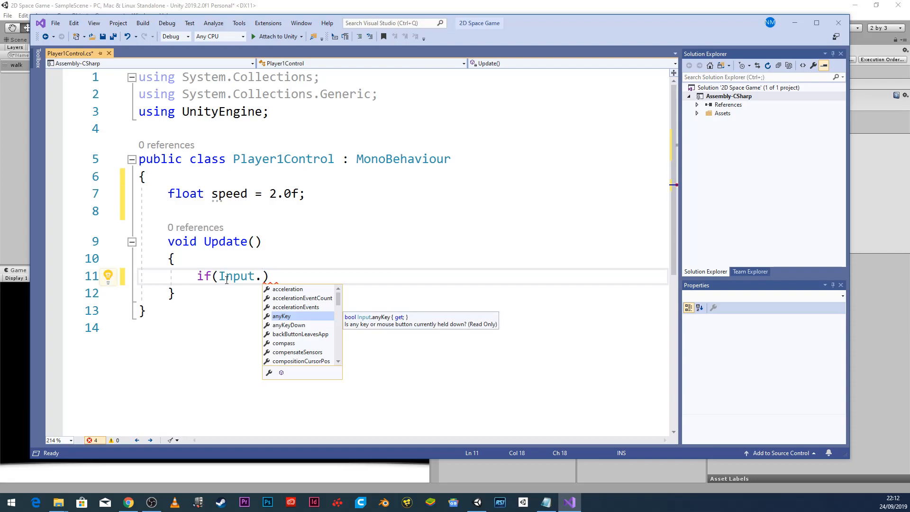
{"action": "type", "text": "G"}
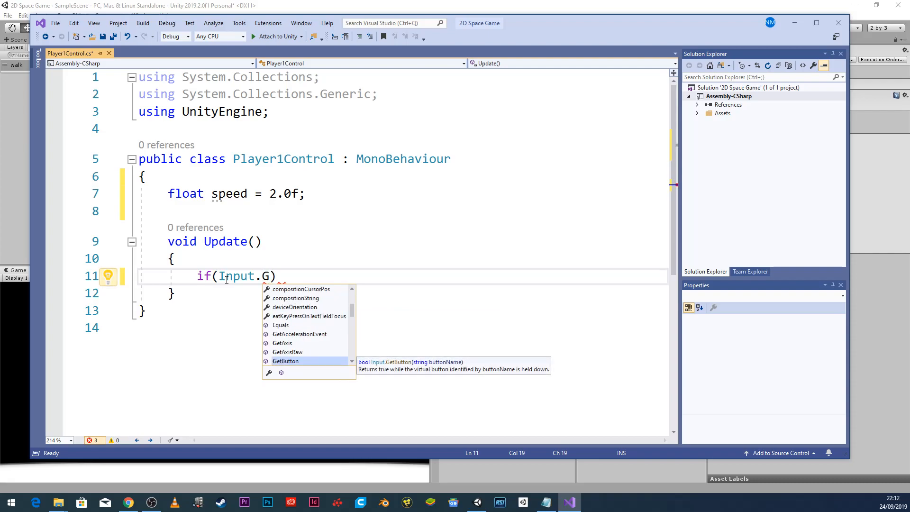
{"action": "type", "text": "et"}
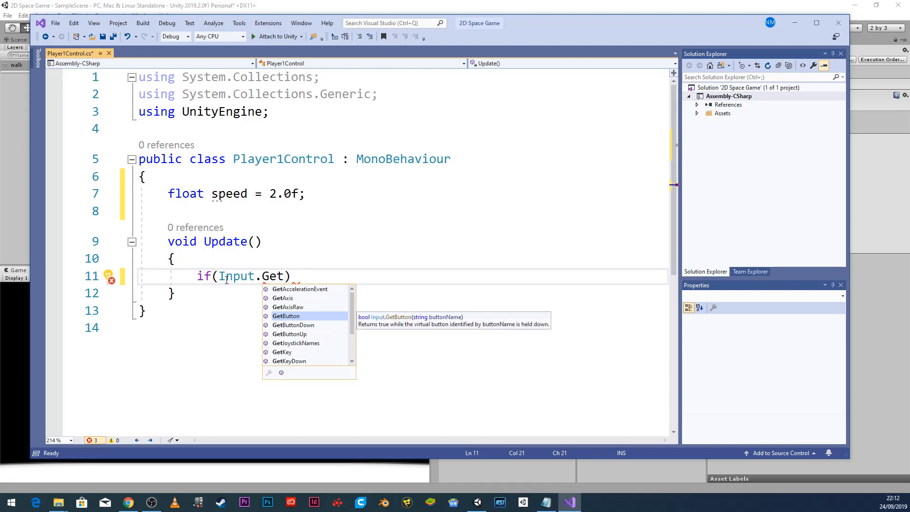
{"action": "key", "text": "Down"}
{"action": "key", "text": "Down"}
{"action": "key", "text": "Down"}
{"action": "key", "text": "Down"}
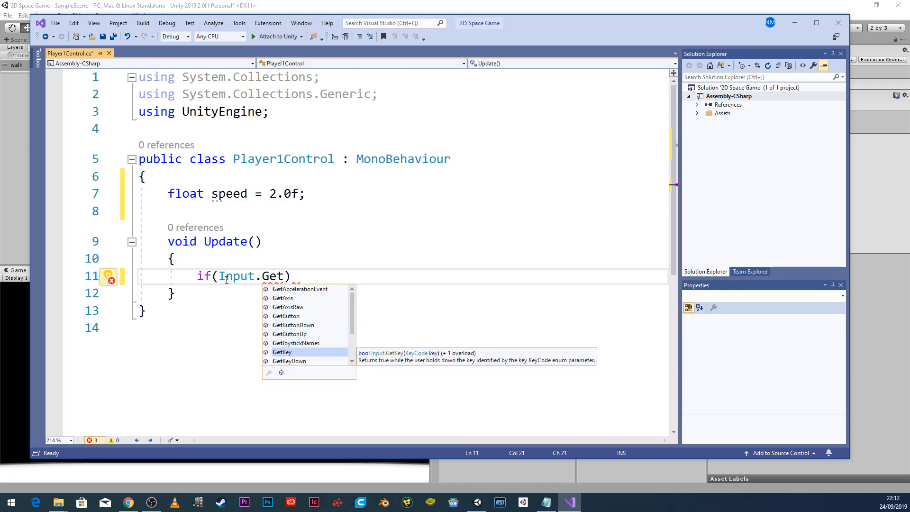
{"action": "key", "text": "Tab"}
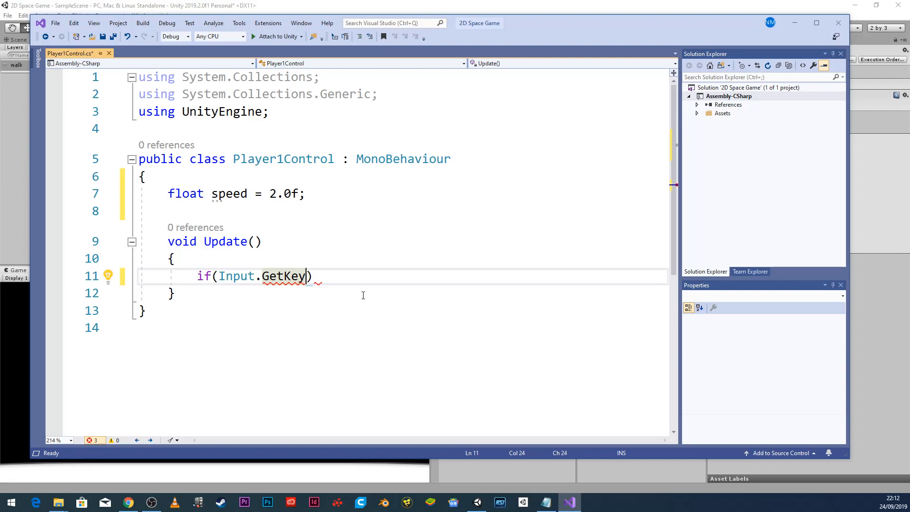
{"action": "type", "text": ".R"}
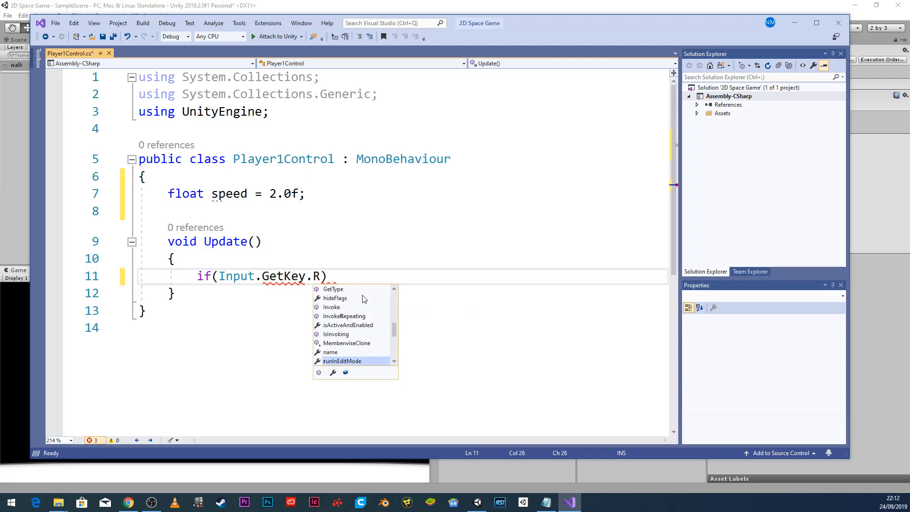
{"action": "type", "text": "i"}
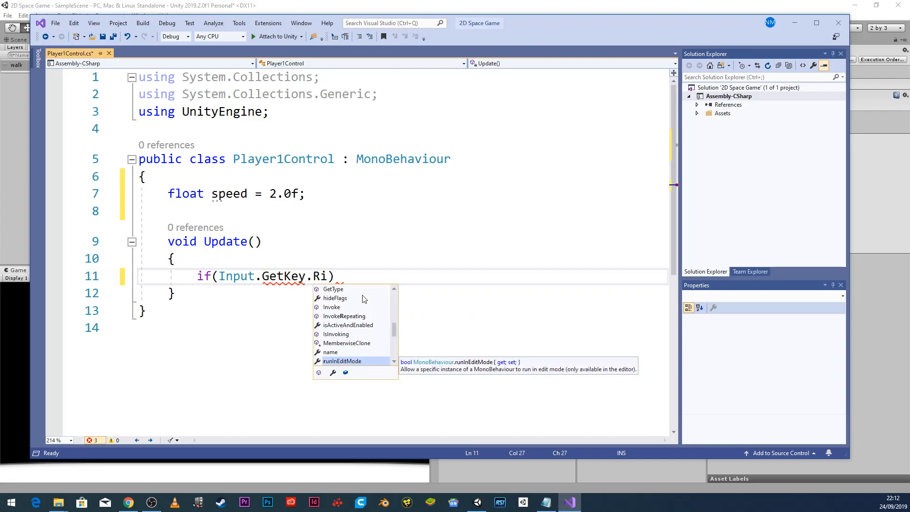
{"action": "key", "text": "BackSpace"}
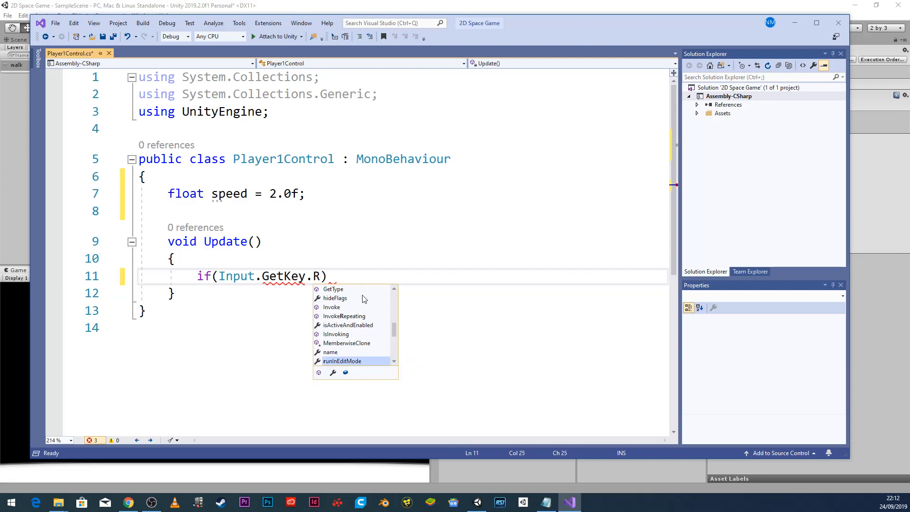
{"action": "type", "text": "righ"}
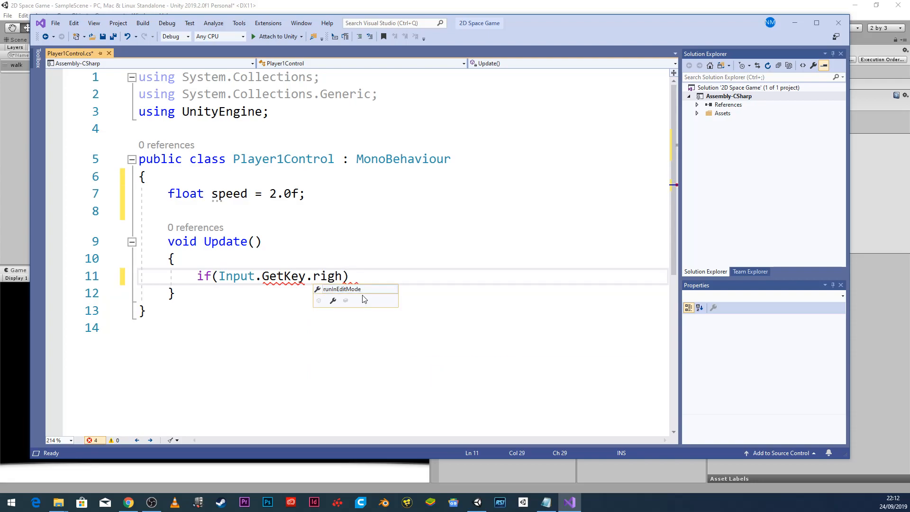
{"action": "key", "text": "BackSpace"}
{"action": "key", "text": "BackSpace"}
{"action": "key", "text": "BackSpace"}
{"action": "key", "text": "BackSpace"}
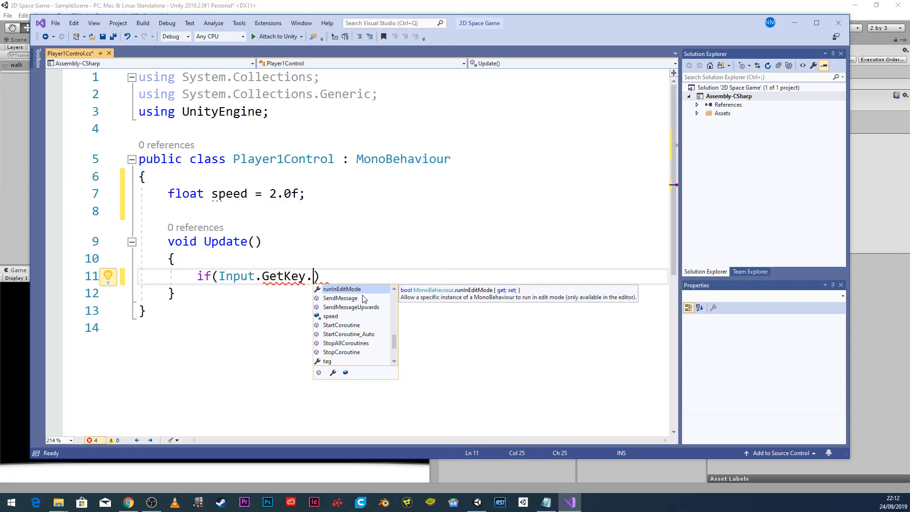
{"action": "key", "text": "BackSpace"}
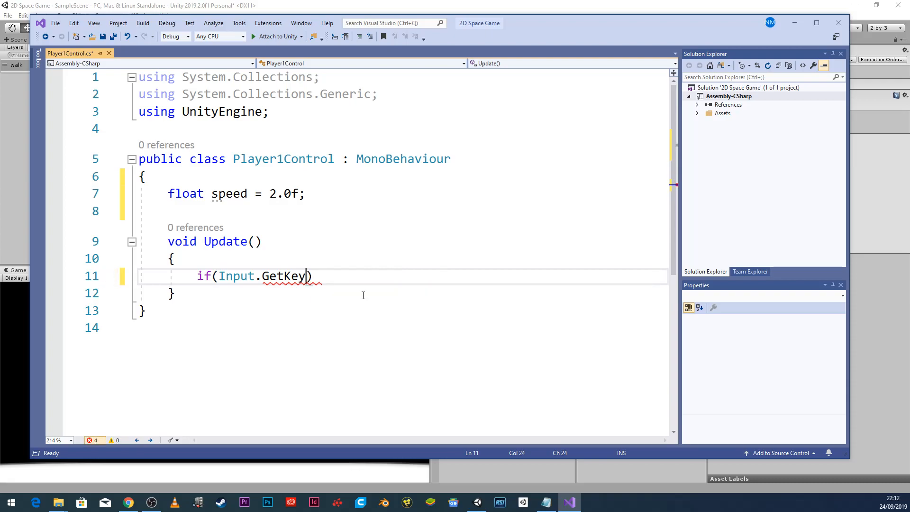
Give GetKey the argument KeyCode.RightArrow to complete the if condition.
{"action": "type", "text": "("}
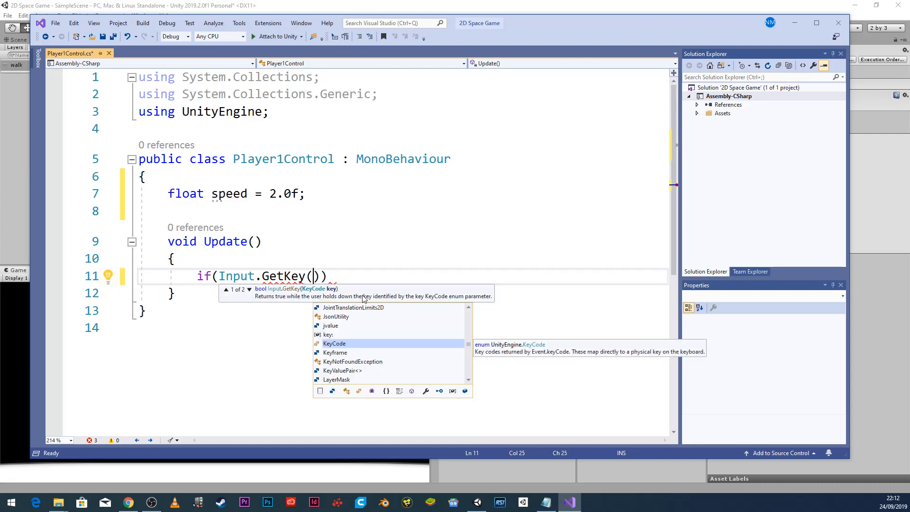
{"action": "key", "text": "Tab"}
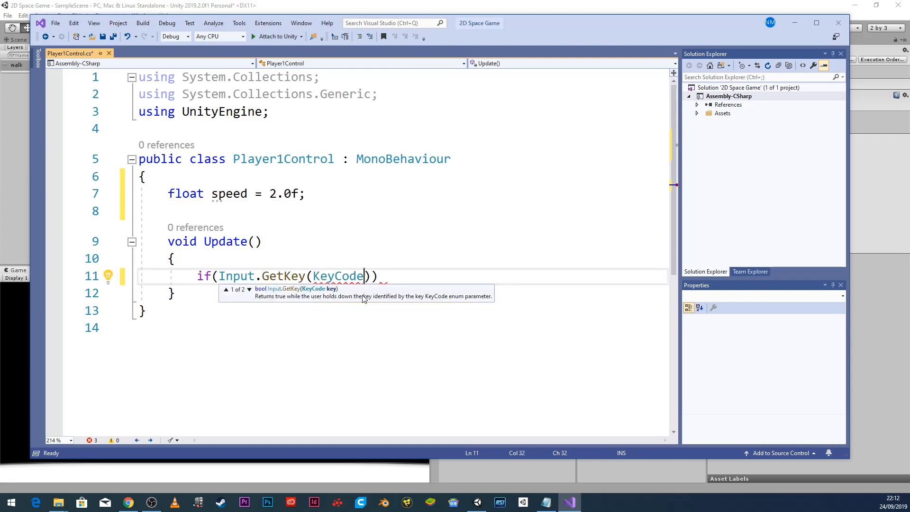
{"action": "type", "text": ".r"}
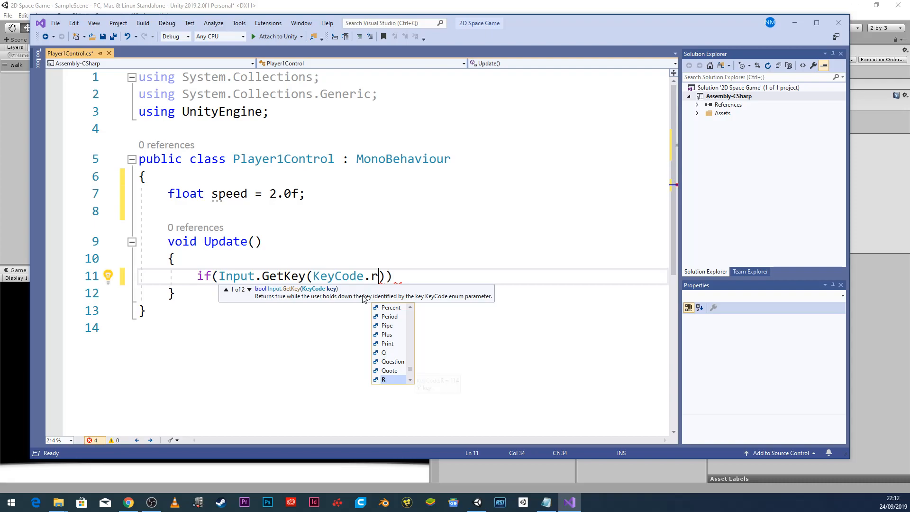
{"action": "key", "text": "BackSpace"}
{"action": "type", "text": "R"}
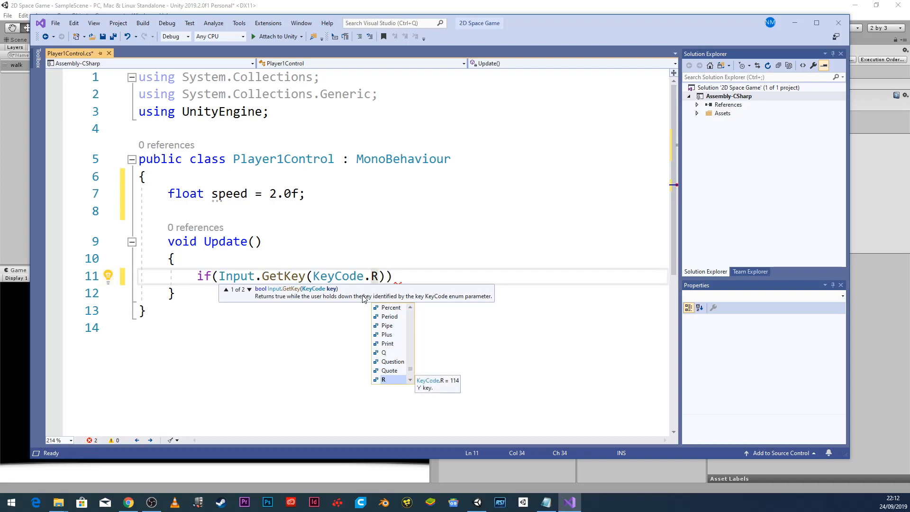
{"action": "type", "text": "ight"}
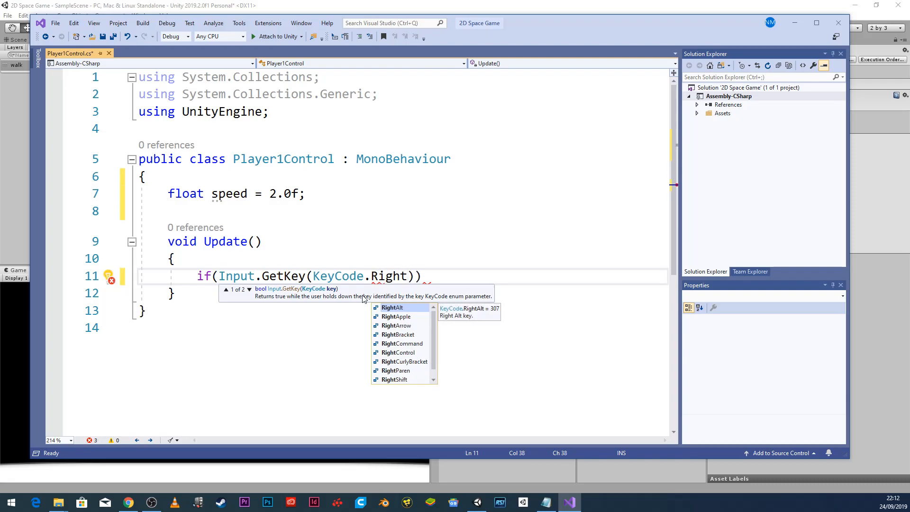
{"action": "key", "text": "Down"}
{"action": "key", "text": "Down"}
{"action": "key", "text": "Tab"}
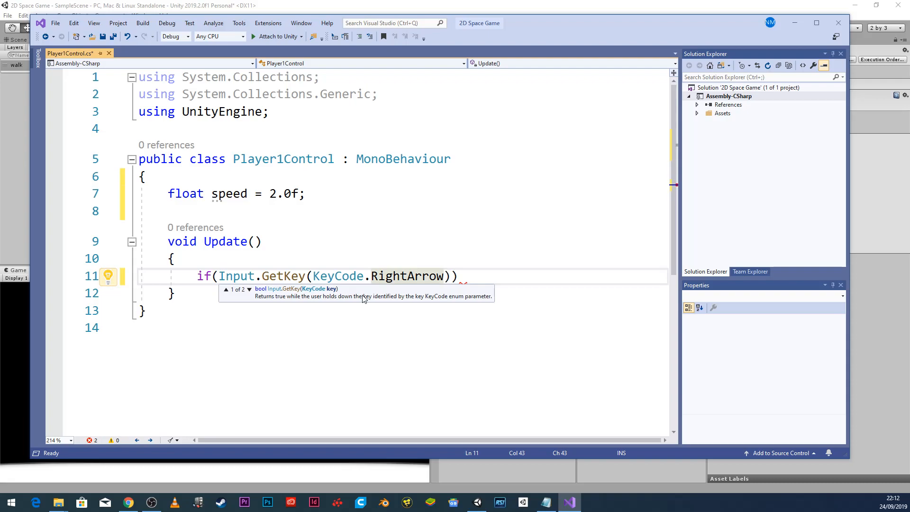
{"action": "left_click", "coordinate": [472, 272]}
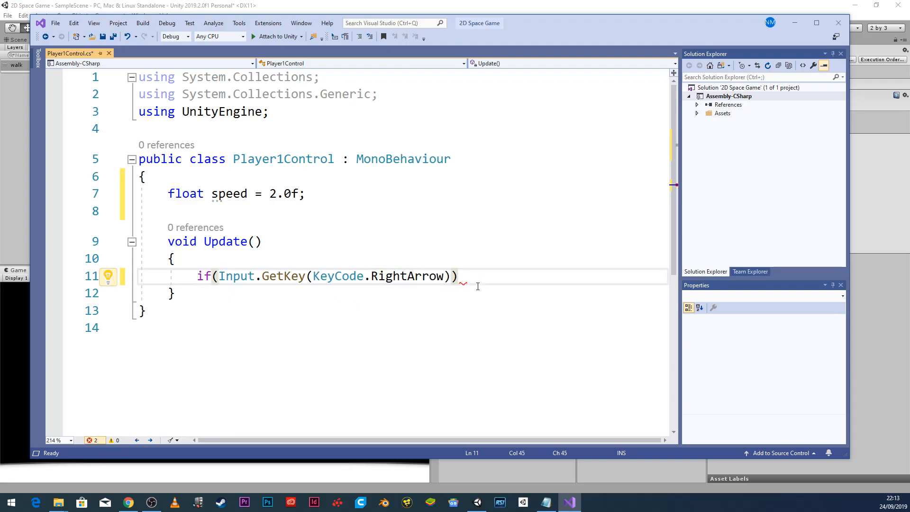
Open the if body and start a transform.Translate call inside it.
{"action": "type", "text": "{"}
{"action": "key", "text": "Return"}
{"action": "key", "text": "Return"}
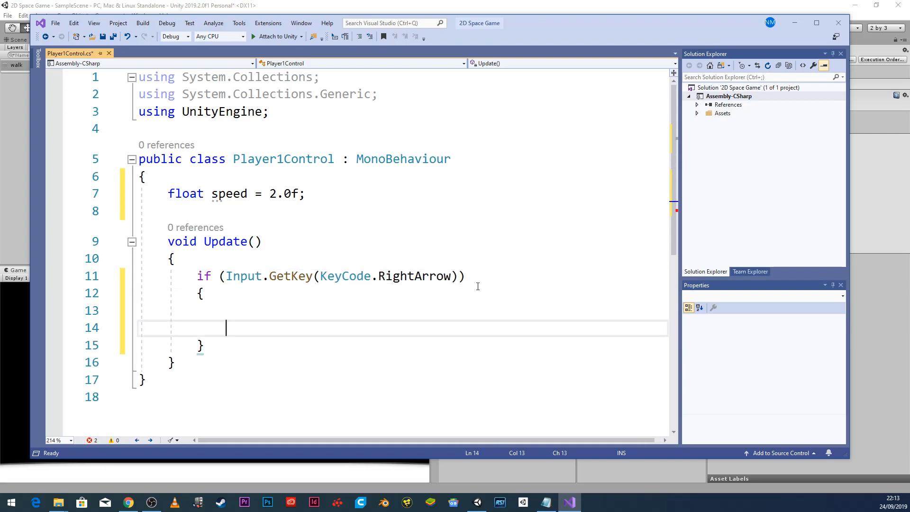
{"action": "key", "text": "BackSpace"}
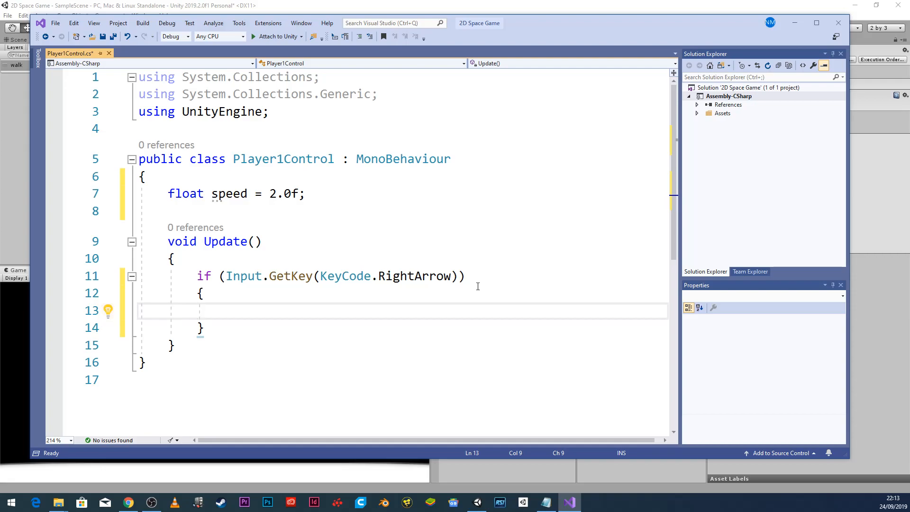
{"action": "type", "text": "trans"}
{"action": "key", "text": "Tab"}
{"action": "type", "text": ".T"}
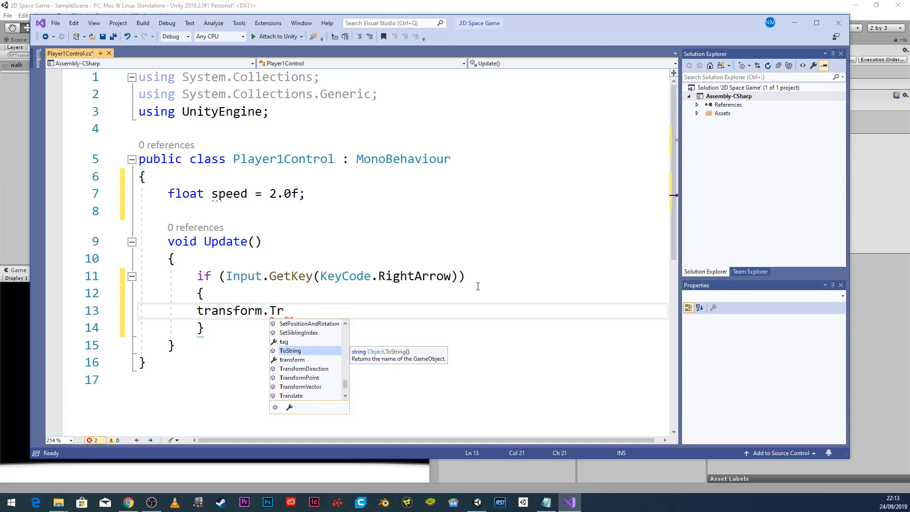
{"action": "type", "text": "r"}
{"action": "key", "text": "Down"}
{"action": "key", "text": "Down"}
{"action": "key", "text": "Down"}
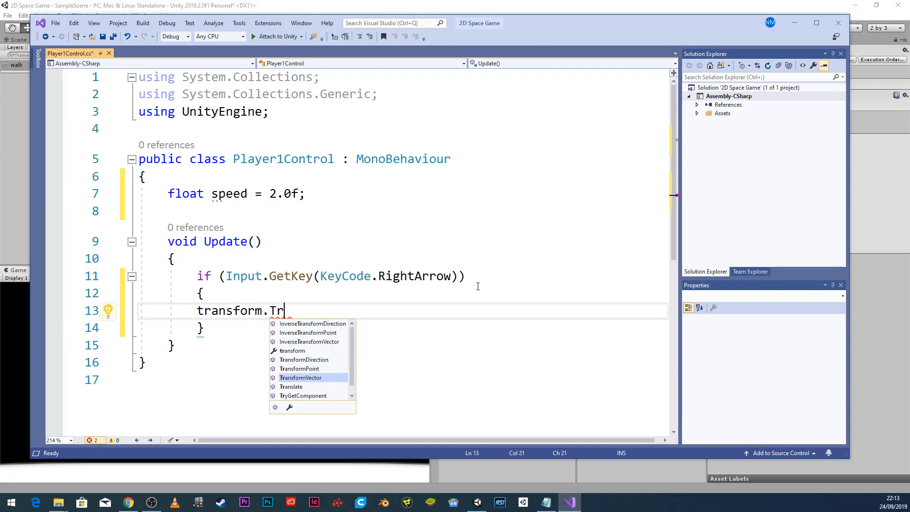
{"action": "key", "text": "Tab"}
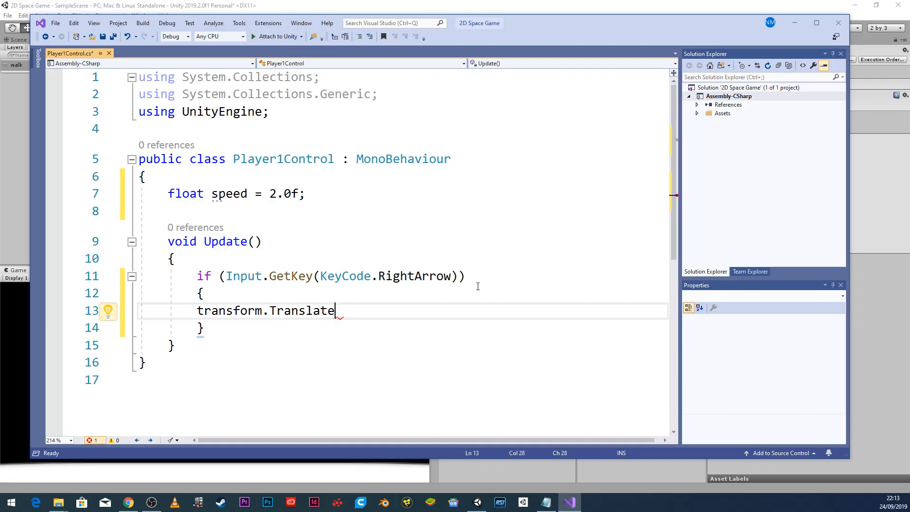
Pass Vector2.right * speed * Time.deltaTime as the Translate argument.
{"action": "type", "text": "("}
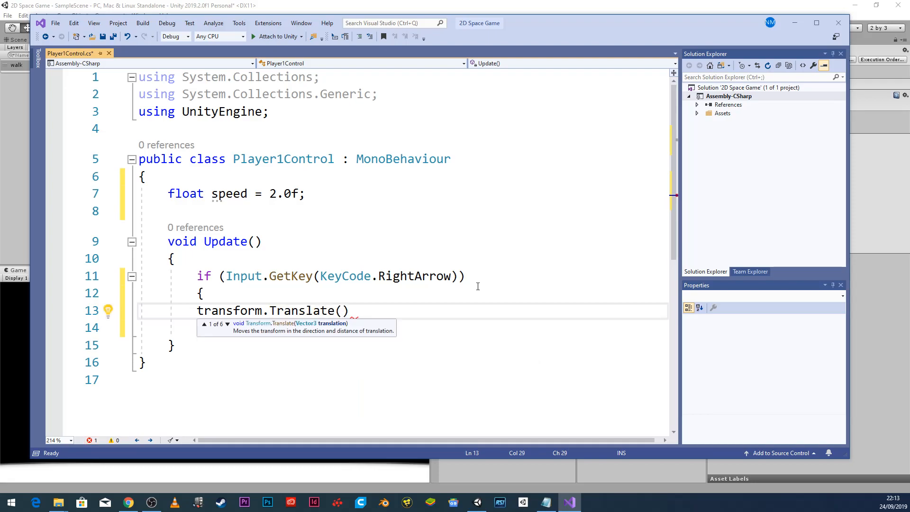
{"action": "type", "text": "Vec"}
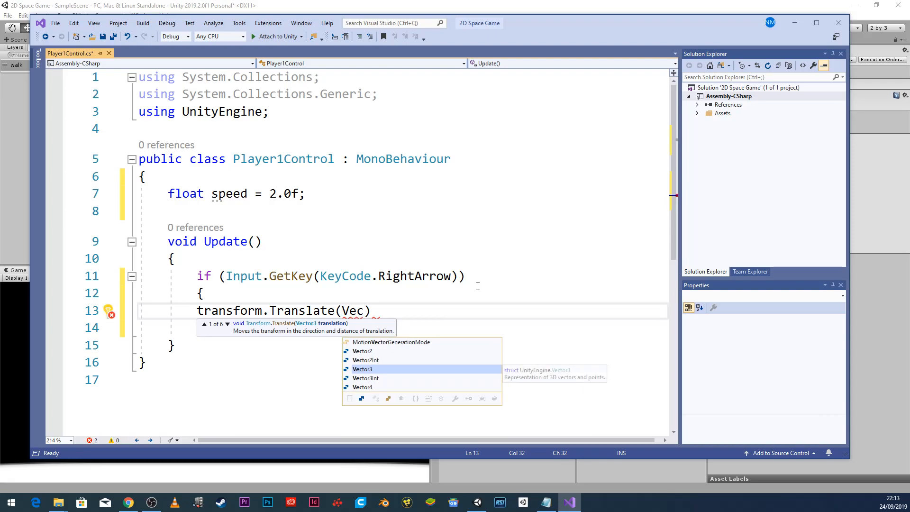
{"action": "key", "text": "Up"}
{"action": "key", "text": "Up"}
{"action": "key", "text": "Tab"}
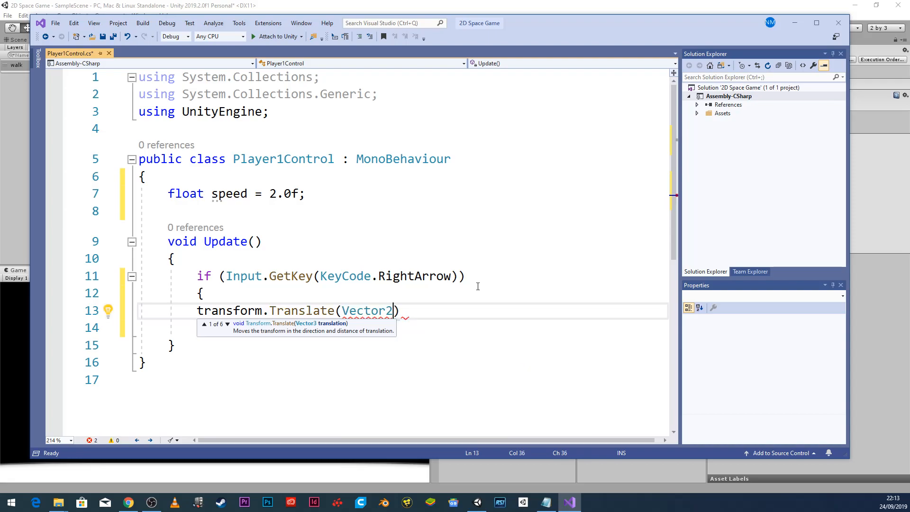
{"action": "type", "text": ".right"}
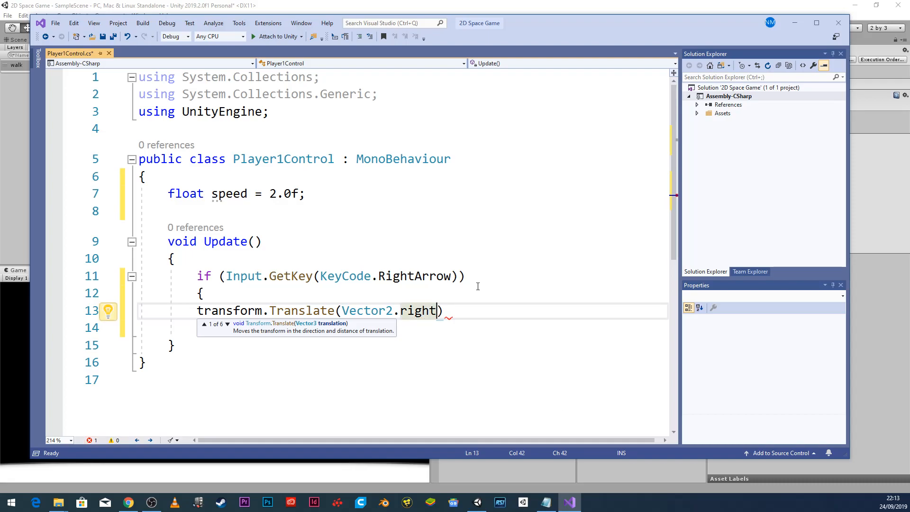
{"action": "type", "text": "* speed"}
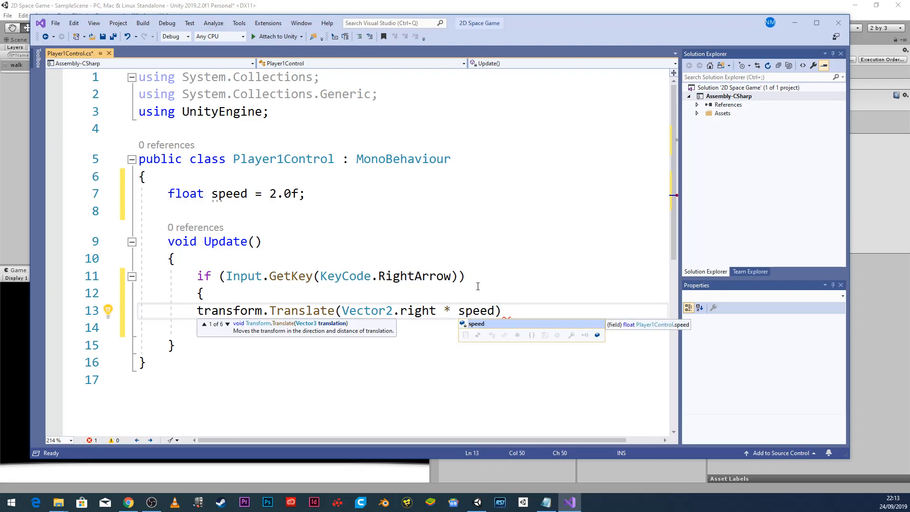
{"action": "type", "text": " * T"}
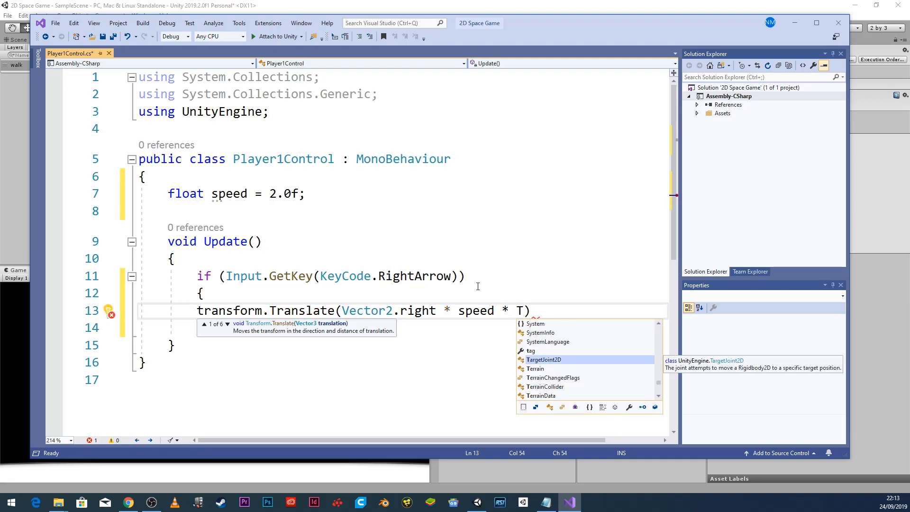
{"action": "type", "text": "ime"}
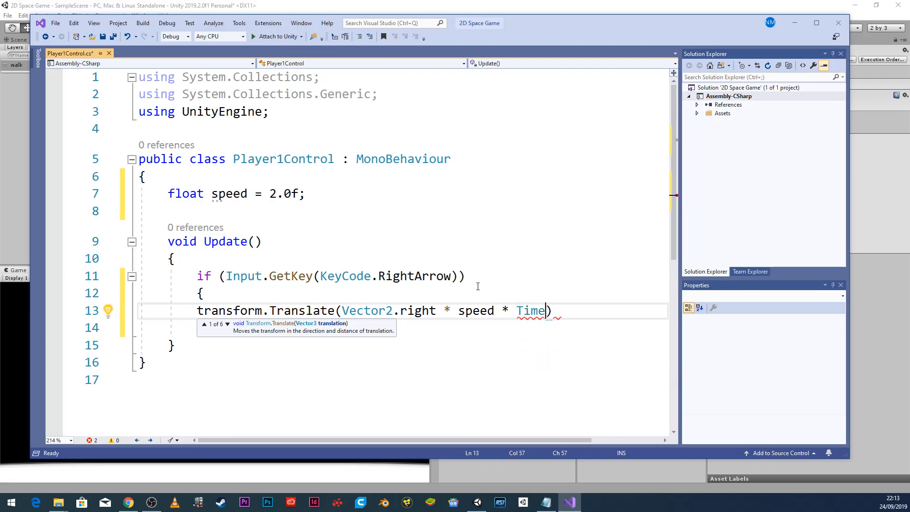
{"action": "type", "text": ".d"}
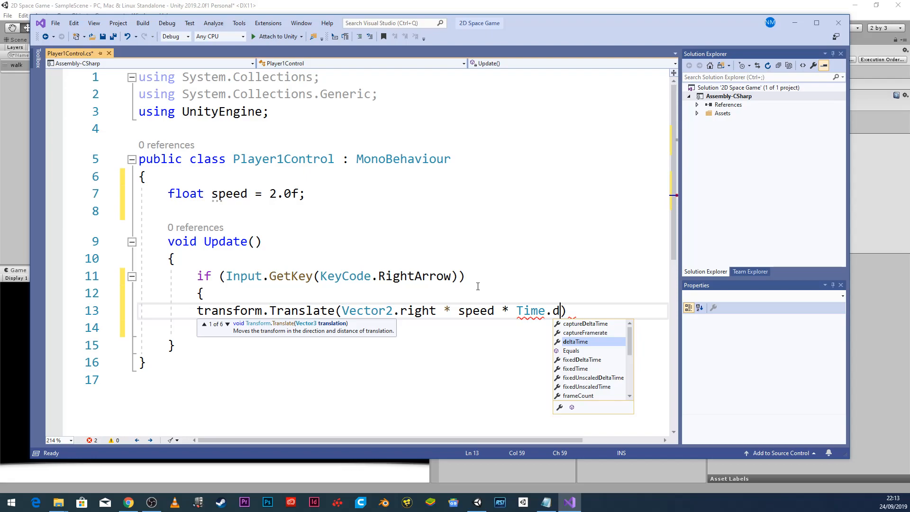
{"action": "key", "text": "Tab"}
{"action": "type", "text": ")"}
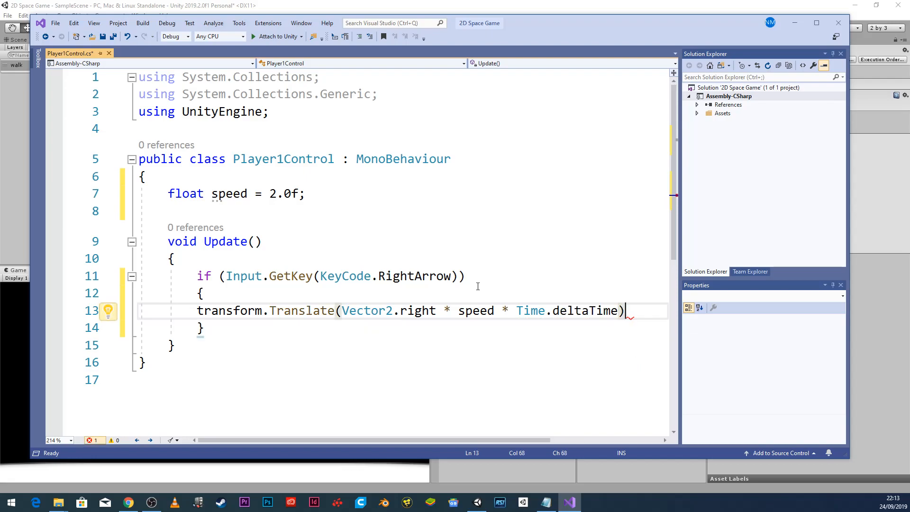
{"action": "type", "text": ";"}
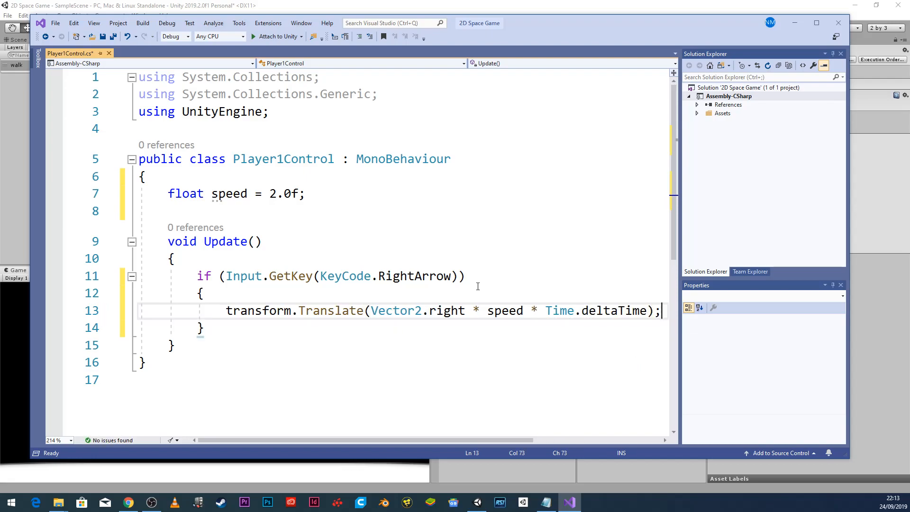
Save all changes to Player1Control and go back to Unity.
{"action": "left_click", "coordinate": [56, 23]}
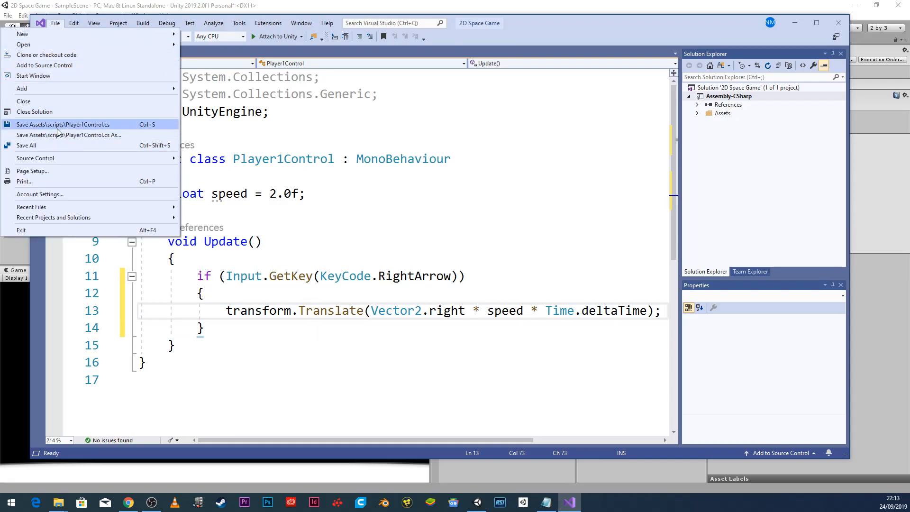
{"action": "left_click", "coordinate": [57, 147]}
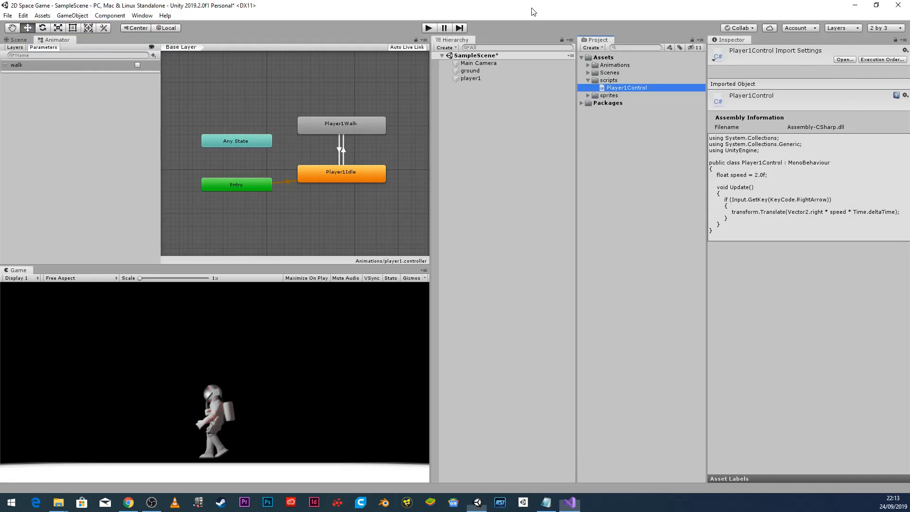
{"action": "left_click", "coordinate": [528, 8]}
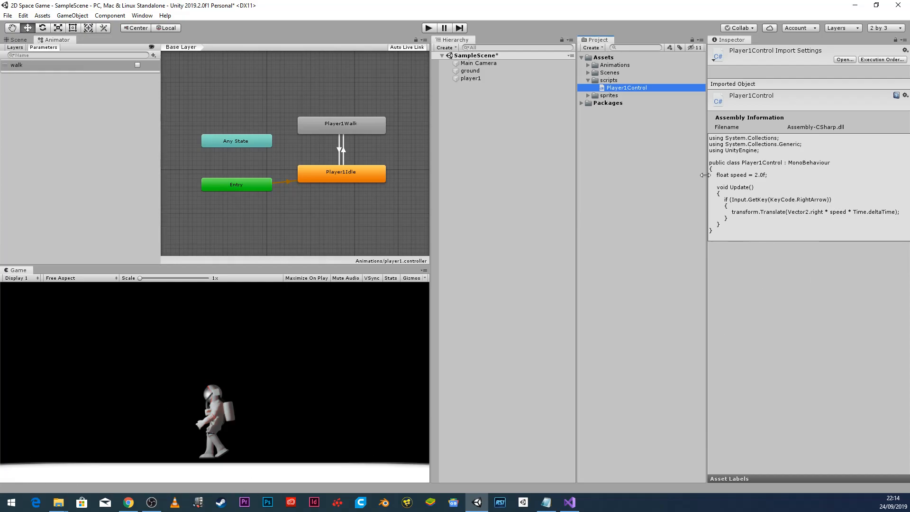
Attach Player1Control to player1 and play-test that the right arrow walks the astronaut right.
{"action": "left_click_drag", "start_coordinate": [636, 87], "coordinate": [474, 78]}
{"action": "left_click", "coordinate": [428, 28]}
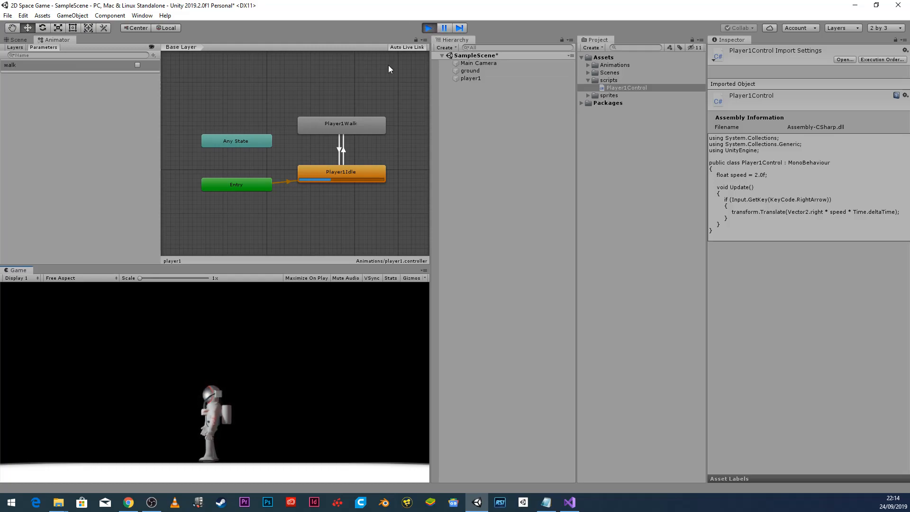
{"action": "key", "text": "Right"}
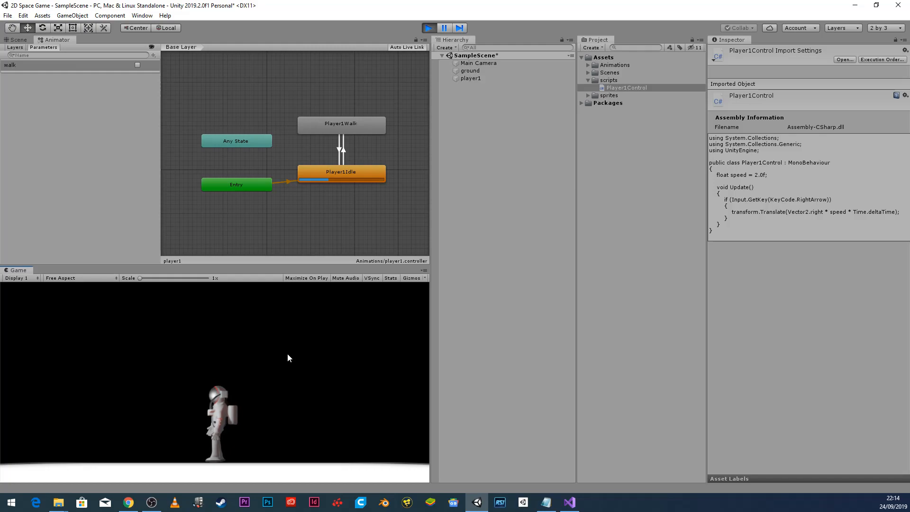
{"action": "key", "text": "Right"}
{"action": "key", "text": "Right"}
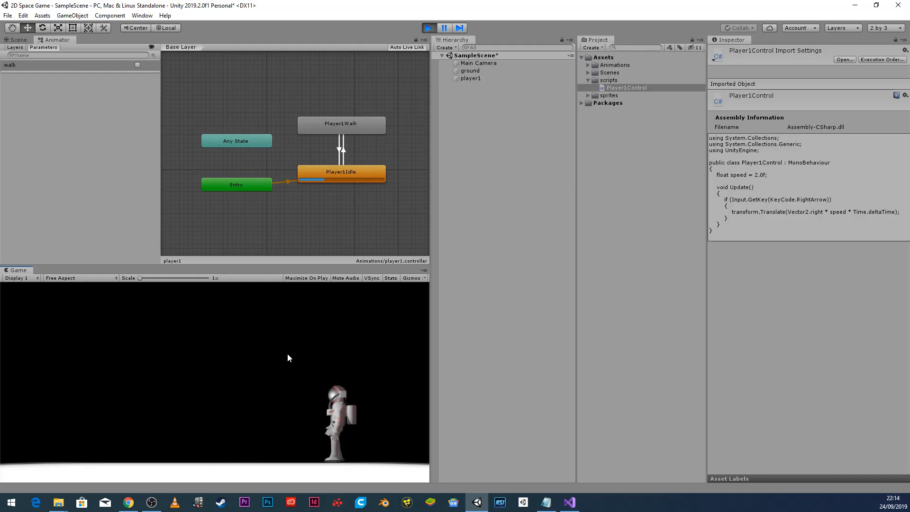
{"action": "key", "text": "ctrl+p"}
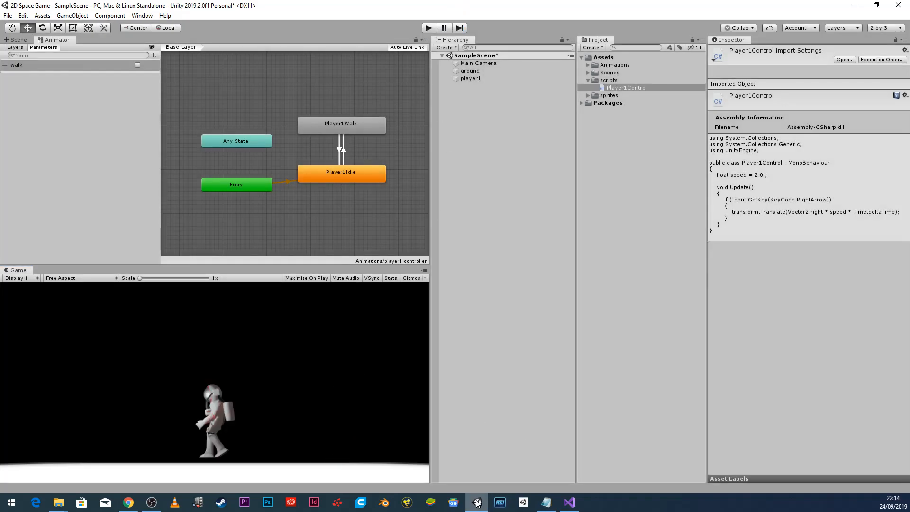
Duplicate the RightArrow if block directly below the original.
{"action": "left_click", "coordinate": [569, 502]}
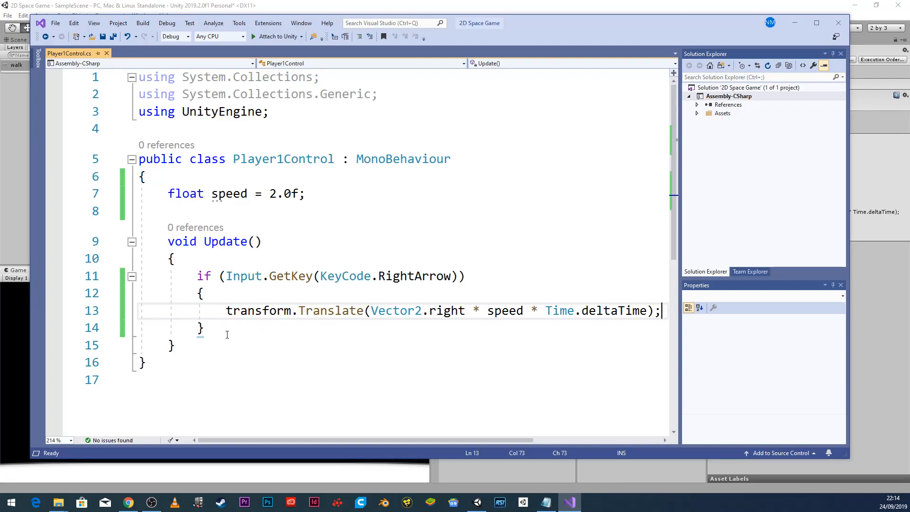
{"action": "left_click_drag", "start_coordinate": [214, 333], "coordinate": [133, 280]}
{"action": "key", "text": "ctrl+c"}
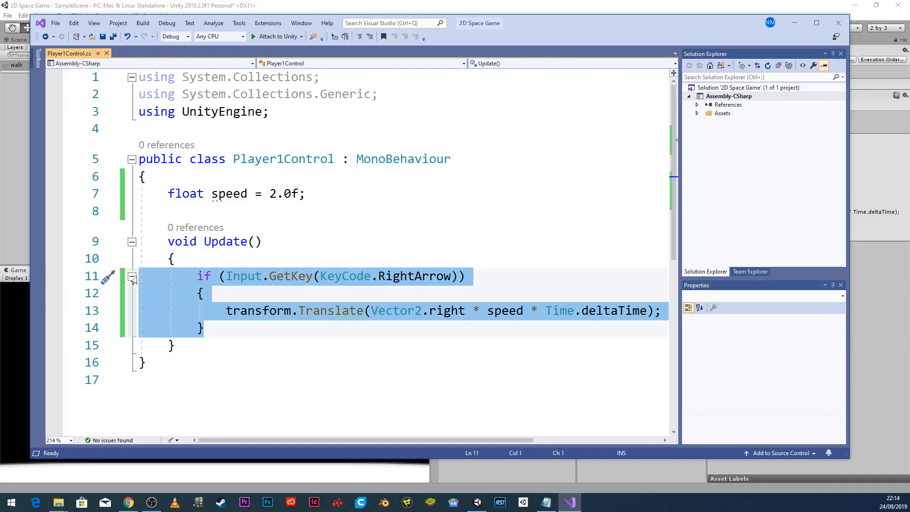
{"action": "left_click", "coordinate": [220, 330]}
{"action": "key", "text": "Return"}
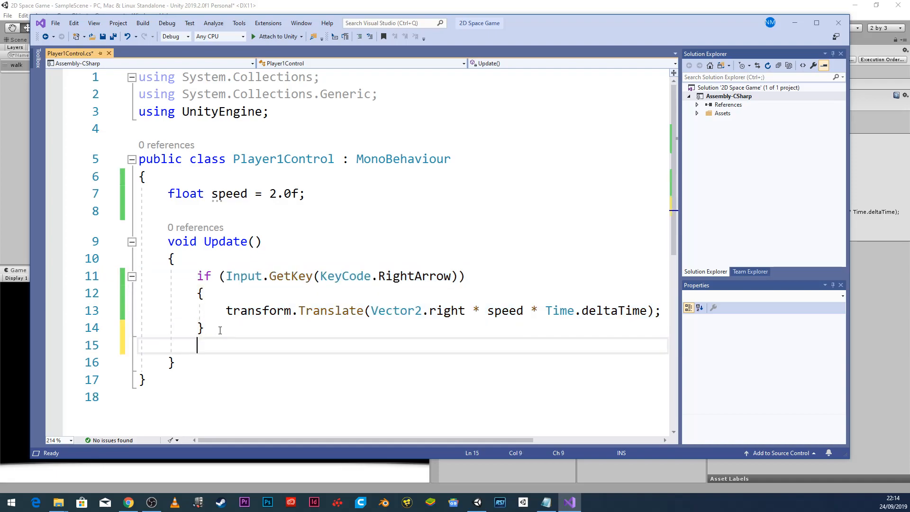
{"action": "key", "text": "ctrl+v"}
{"action": "key", "text": "Up"}
{"action": "key", "text": "Up"}
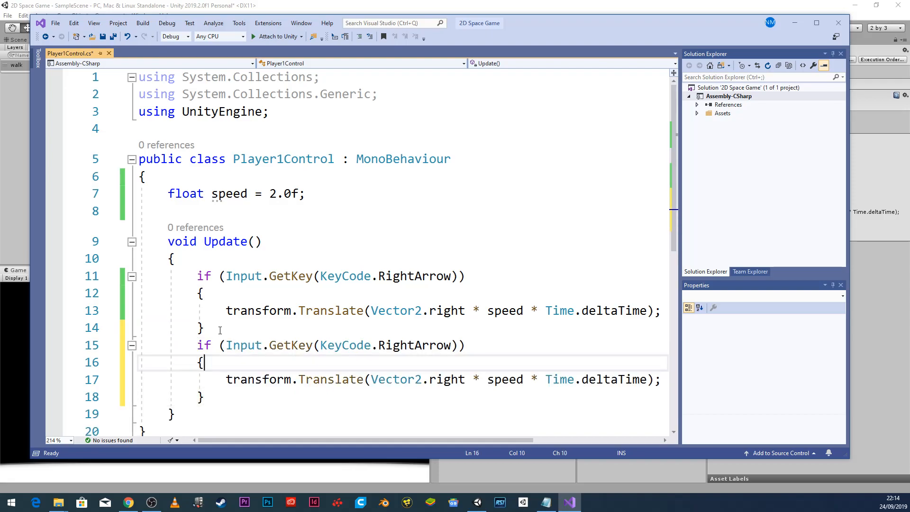
Change the copy to check LeftArrow and translate by -speed, then save all.
{"action": "left_click", "coordinate": [414, 345]}
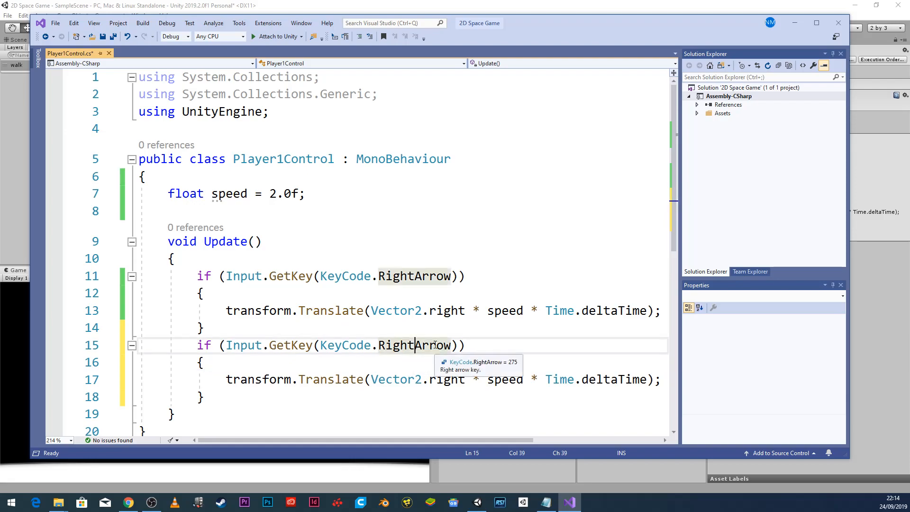
{"action": "key", "text": "BackSpace"}
{"action": "key", "text": "BackSpace"}
{"action": "key", "text": "BackSpace"}
{"action": "key", "text": "BackSpace"}
{"action": "key", "text": "BackSpace"}
{"action": "type", "text": "Left"}
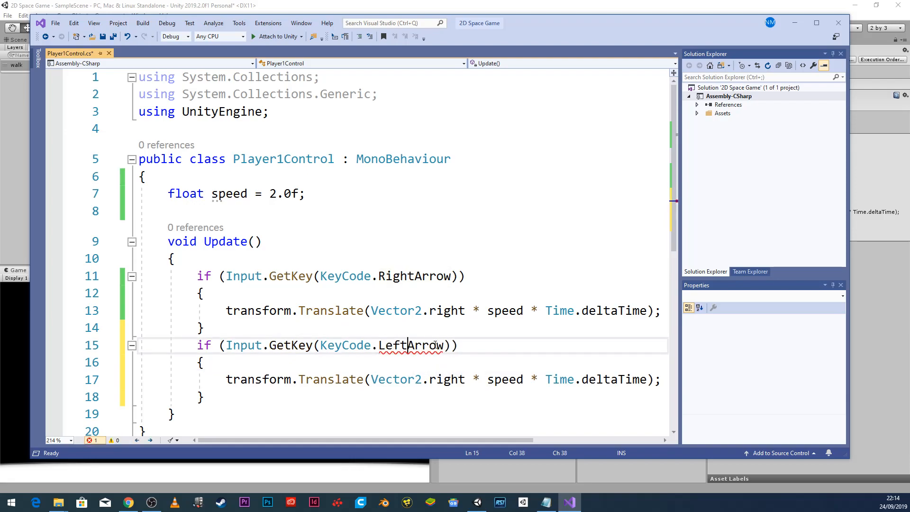
{"action": "key", "text": "Down"}
{"action": "key", "text": "Down"}
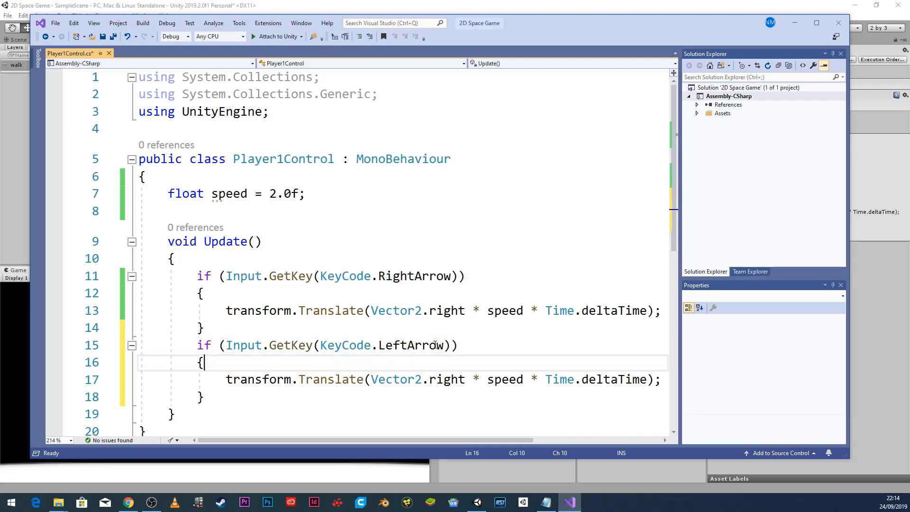
{"action": "key", "text": "Right"}
{"action": "key", "text": "Right"}
{"action": "key", "text": "Right"}
{"action": "key", "text": "Right"}
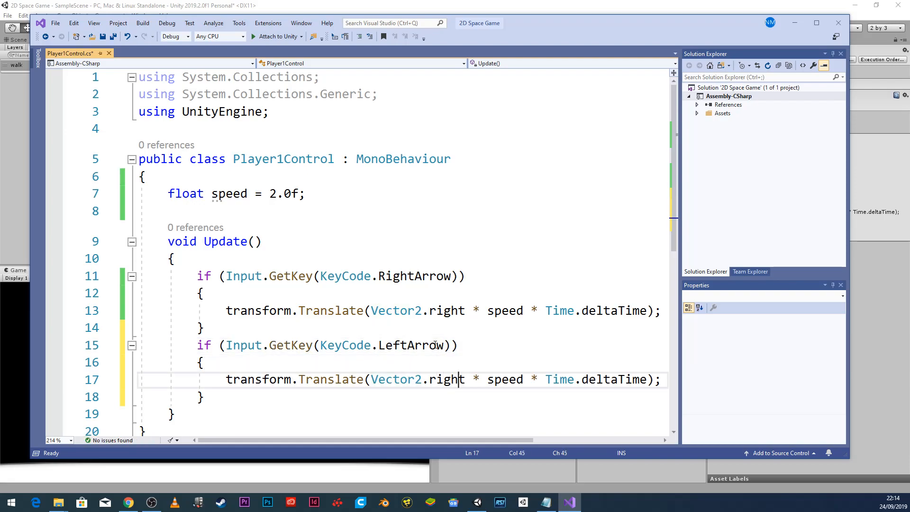
{"action": "key", "text": "Right"}
{"action": "type", "text": "-"}
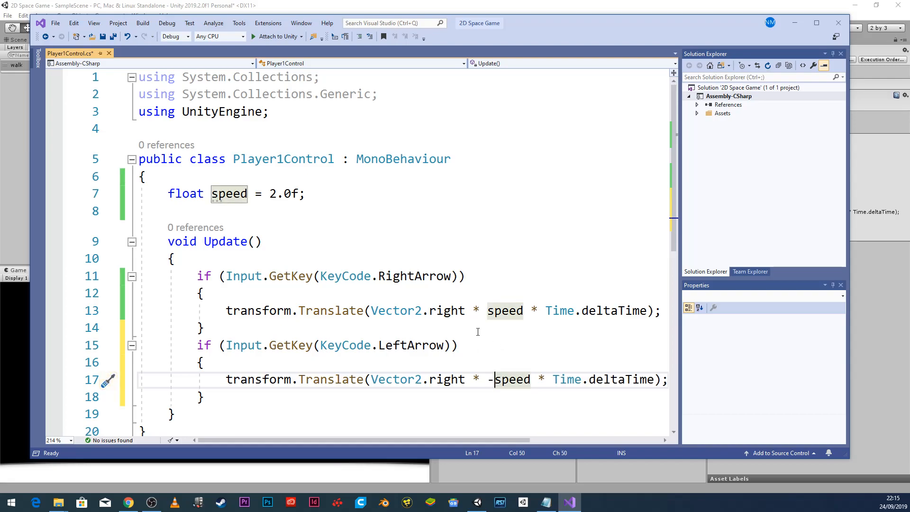
{"action": "left_click", "coordinate": [56, 22]}
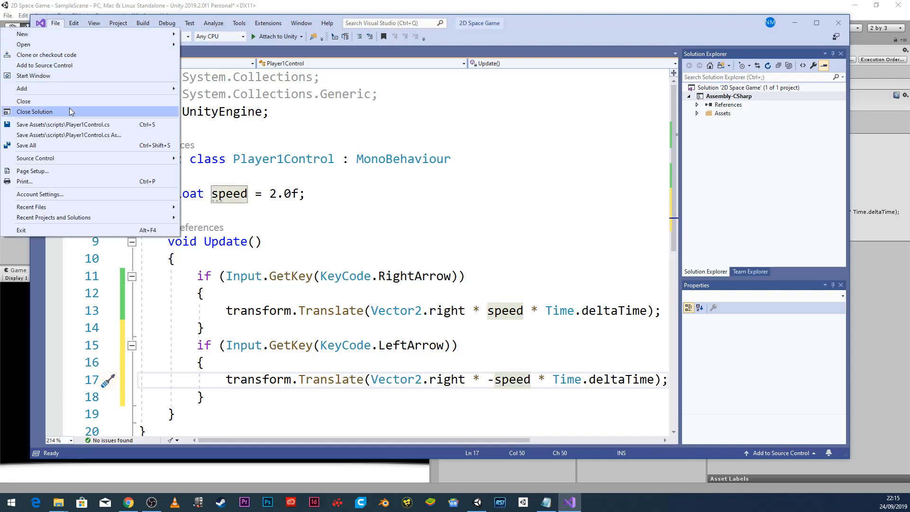
{"action": "left_click", "coordinate": [71, 145]}
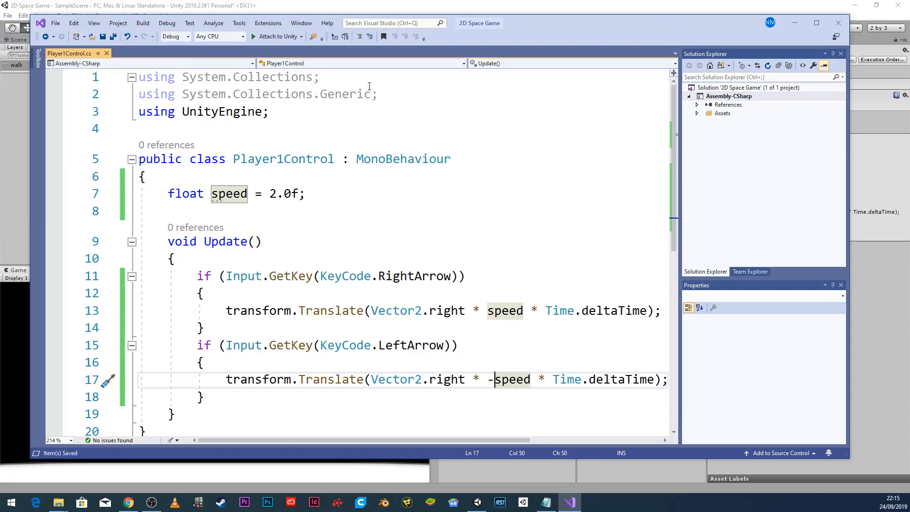
Play-test walking the astronaut left and right with the arrow keys, then stop play.
{"action": "left_click", "coordinate": [542, 7]}
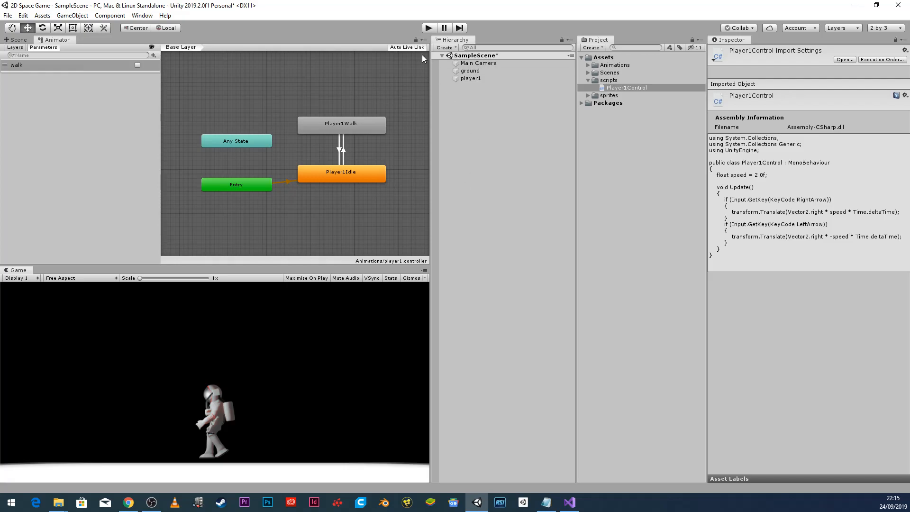
{"action": "left_click", "coordinate": [428, 29]}
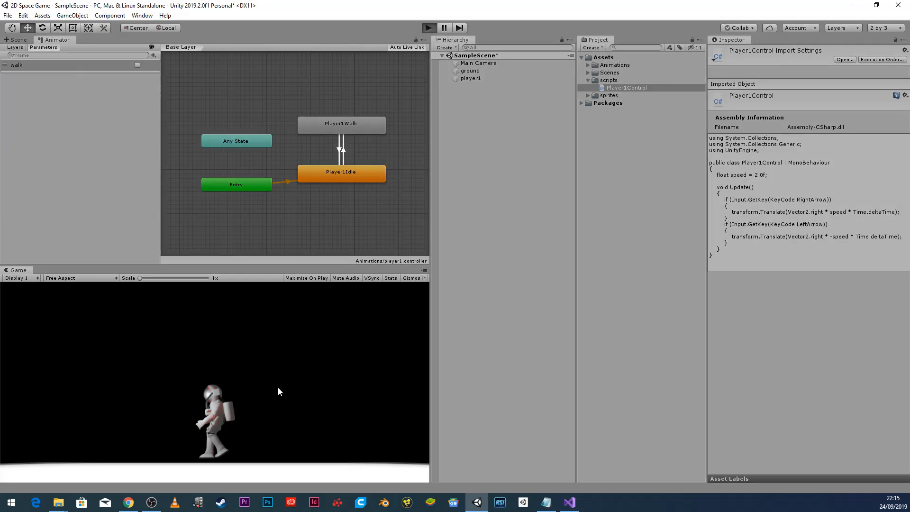
{"action": "key", "text": "Right"}
{"action": "key", "text": "Left"}
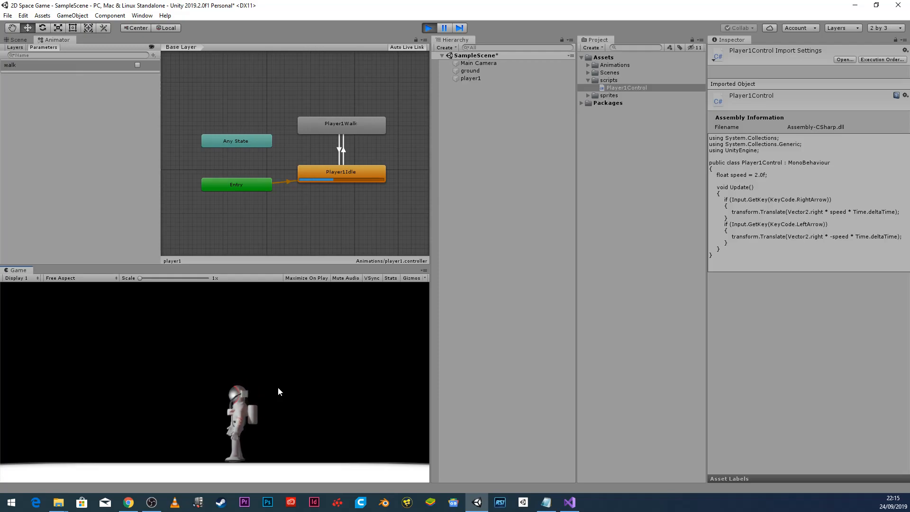
{"action": "key", "text": "Right"}
{"action": "key", "text": "Left"}
{"action": "key", "text": "Right"}
{"action": "key", "text": "Left"}
{"action": "key", "text": "Right"}
{"action": "left_click", "coordinate": [427, 30]}
Return to the Player1Control script in Visual Studio.
{"action": "left_click", "coordinate": [570, 502]}
{"action": "scroll", "coordinate": [481, 349], "scroll_direction": "down", "scroll_amount": 3}
{"action": "scroll", "coordinate": [478, 327], "scroll_direction": "up", "scroll_amount": 1}
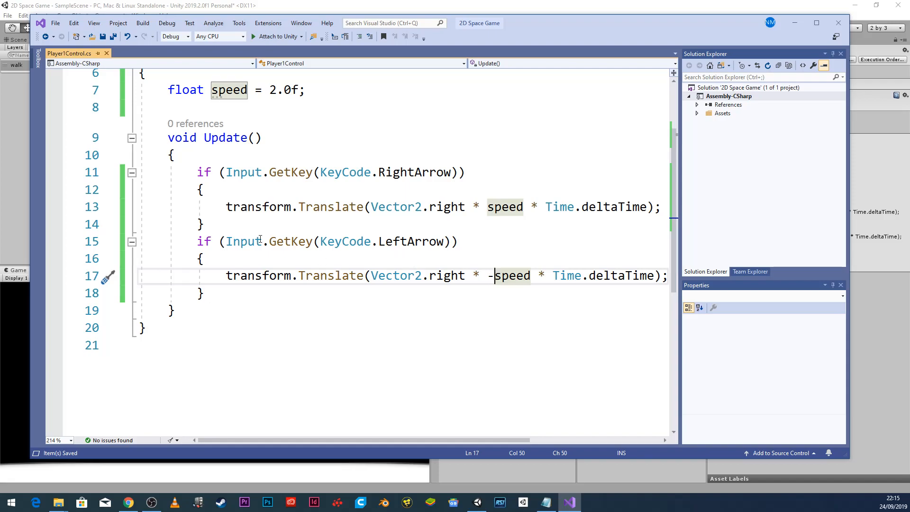
Insert an empty line 8 after float speed = 2.0f;.
{"action": "left_click", "coordinate": [323, 97]}
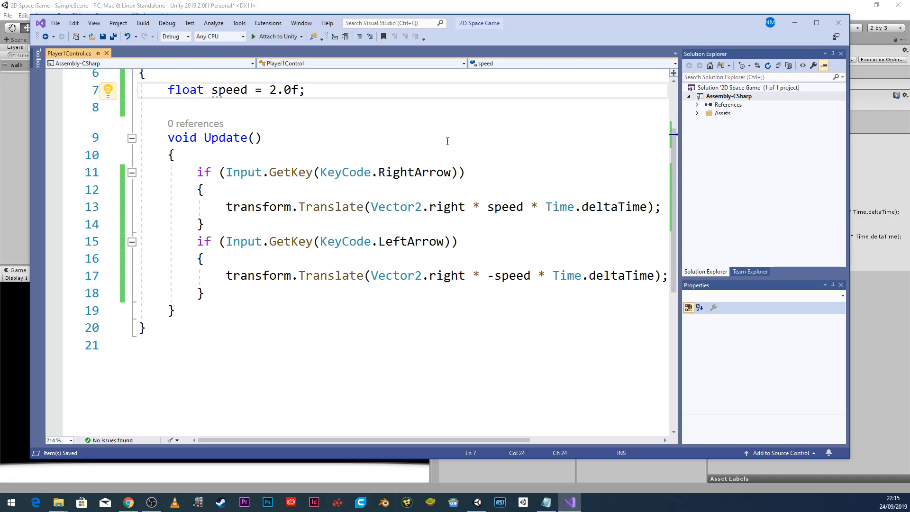
{"action": "left_click_drag", "start_coordinate": [524, 20], "coordinate": [477, 202]}
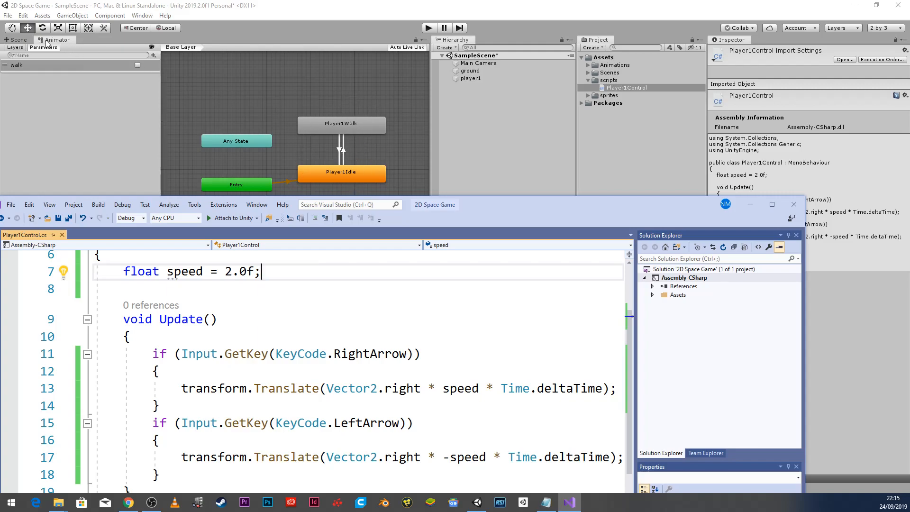
{"action": "left_click", "coordinate": [588, 65]}
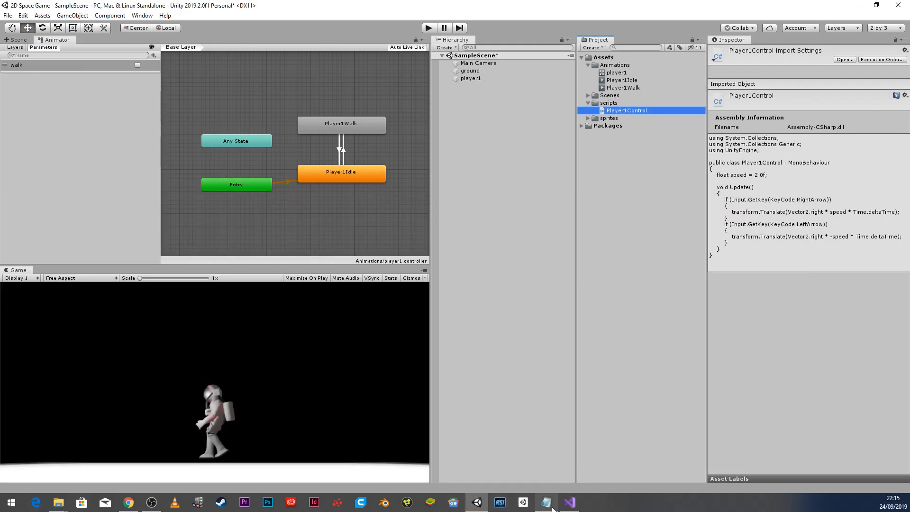
{"action": "left_click", "coordinate": [570, 502]}
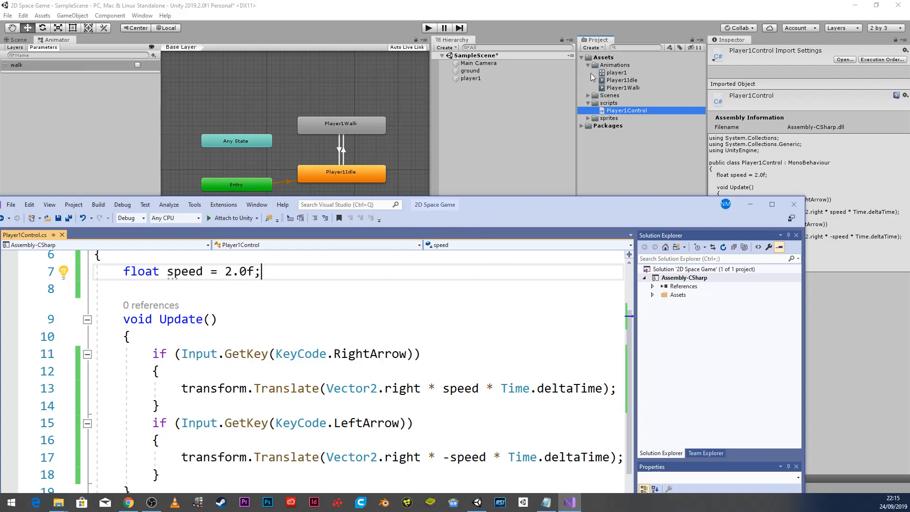
{"action": "left_click_drag", "start_coordinate": [525, 206], "coordinate": [615, 106]}
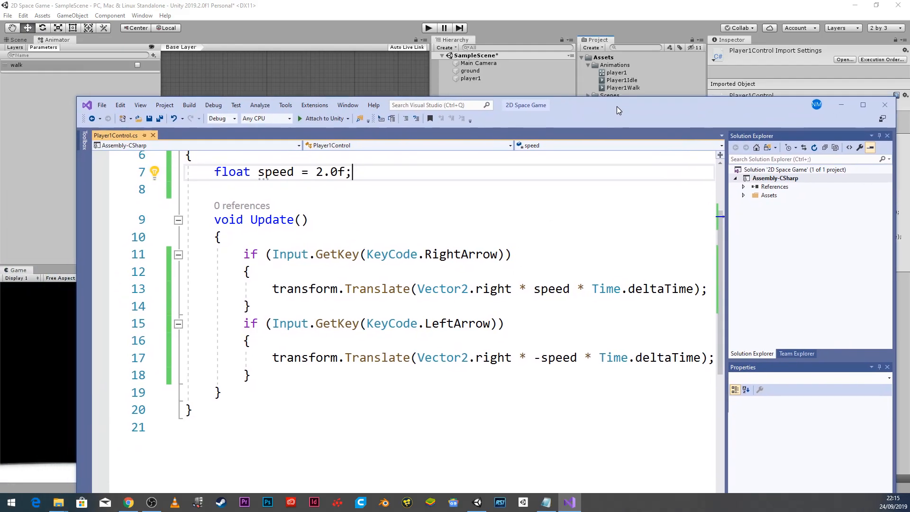
{"action": "scroll", "coordinate": [346, 277], "scroll_direction": "up", "scroll_amount": 2}
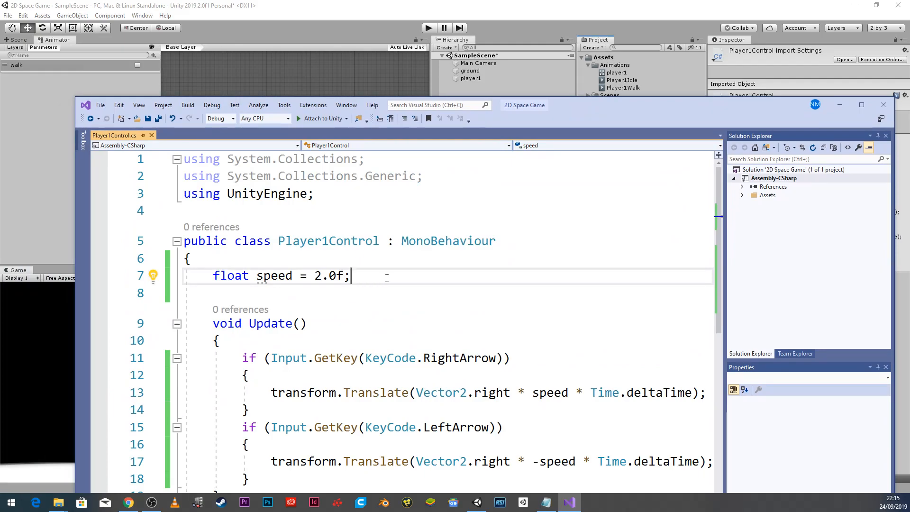
{"action": "key", "text": "Return"}
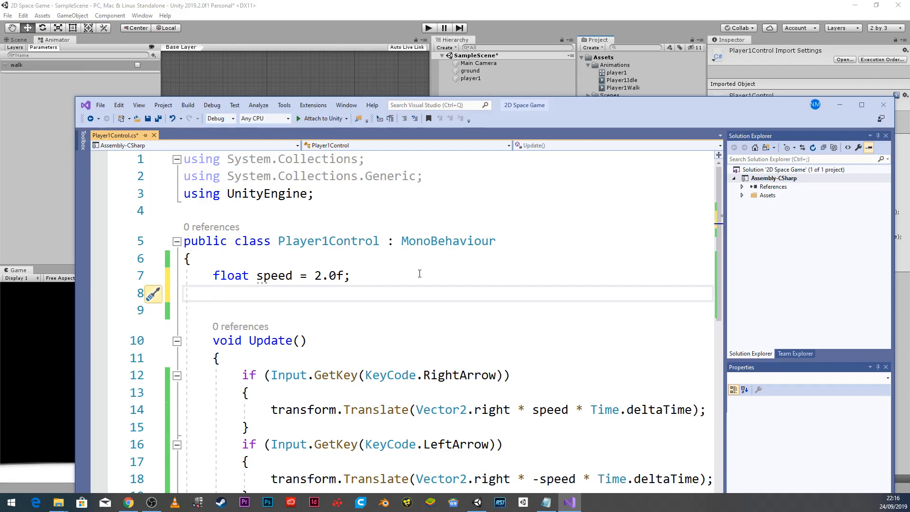
Write Animator player1C; on line 8 and move to the blank line below.
{"action": "type", "text": "An"}
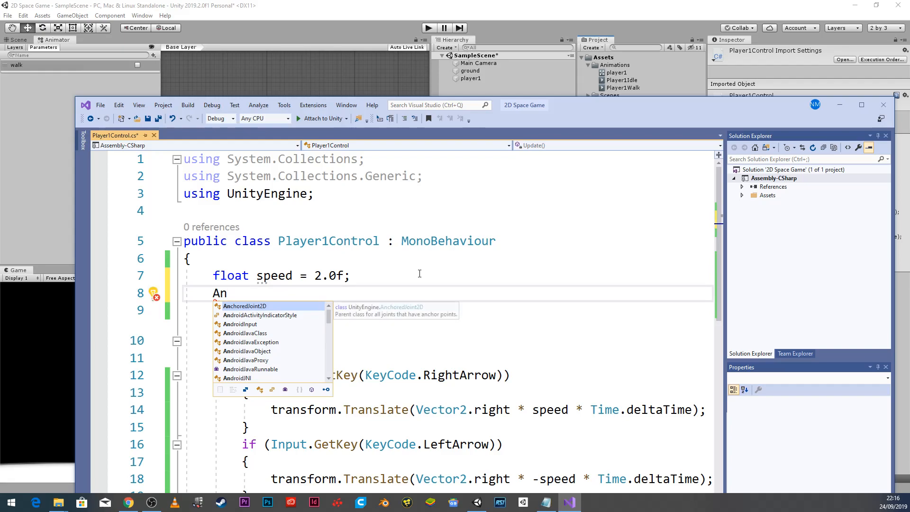
{"action": "type", "text": "i"}
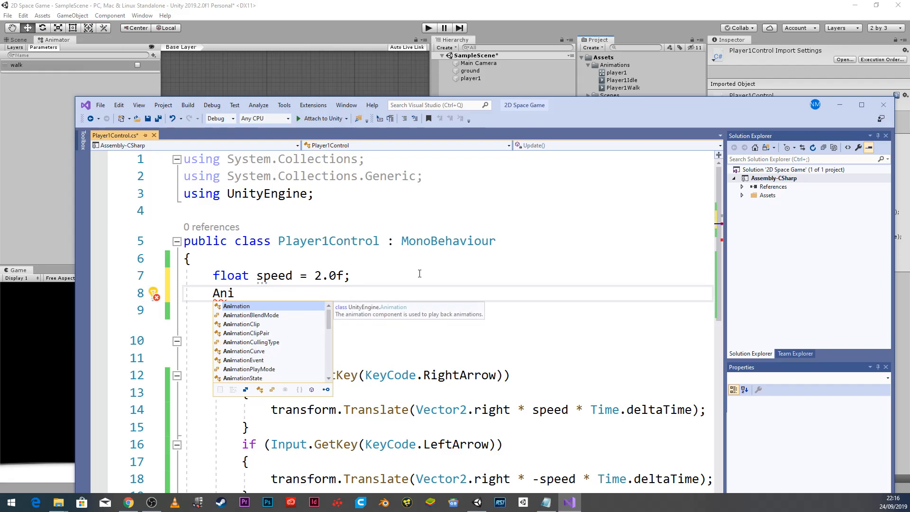
{"action": "type", "text": "ma"}
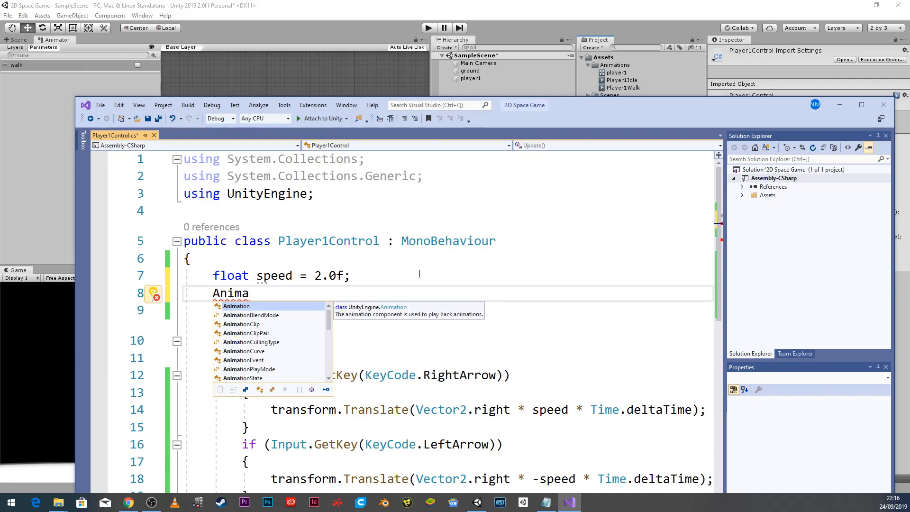
{"action": "type", "text": "tor "}
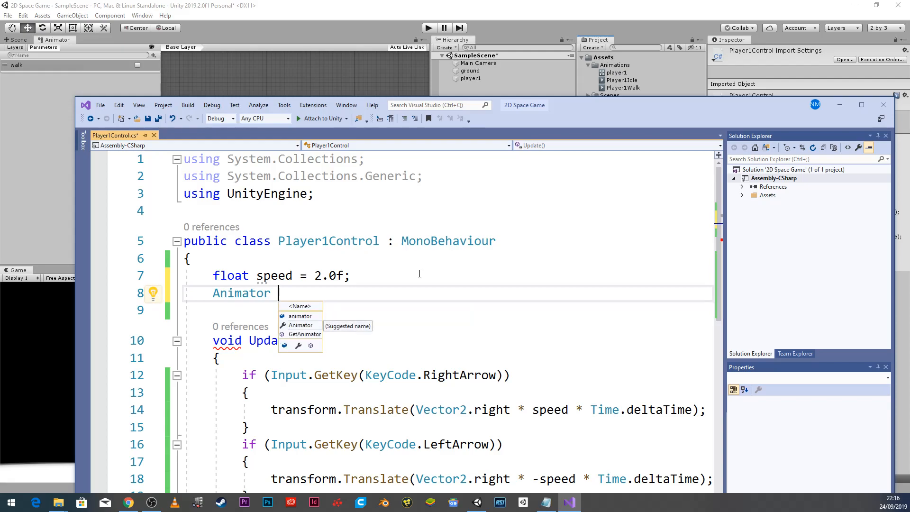
{"action": "type", "text": "ani"}
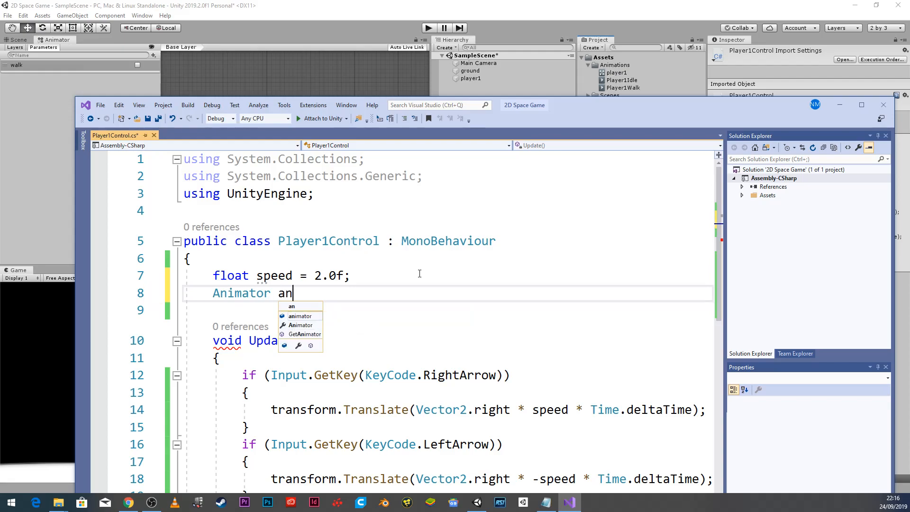
{"action": "key", "text": "BackSpace"}
{"action": "key", "text": "BackSpace"}
{"action": "key", "text": "BackSpace"}
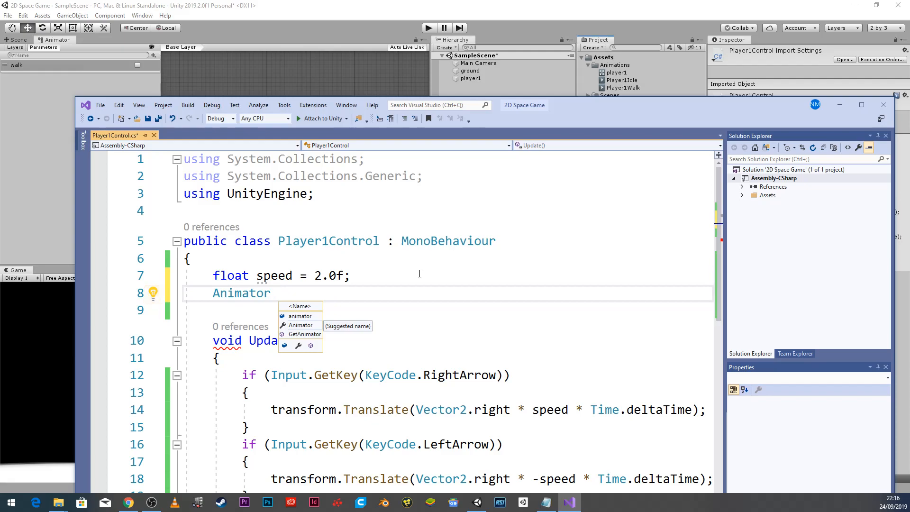
{"action": "type", "text": "player"}
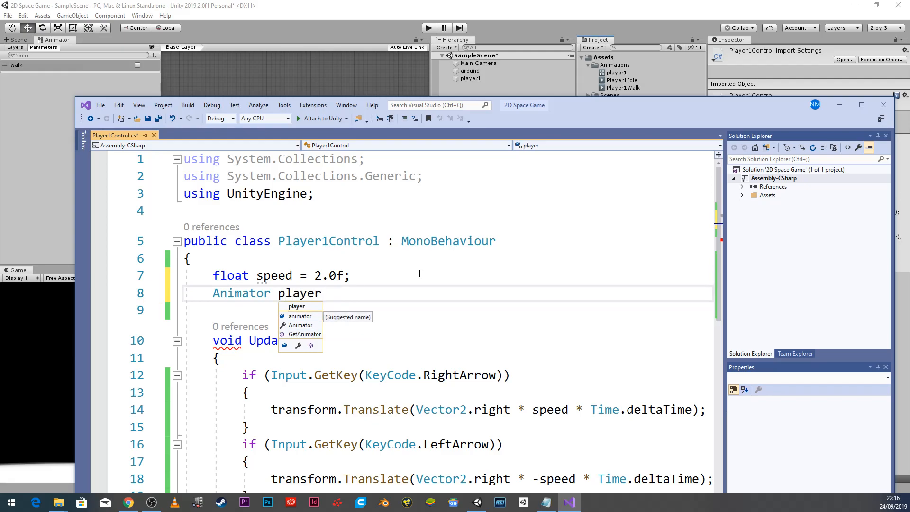
{"action": "type", "text": "1C;"}
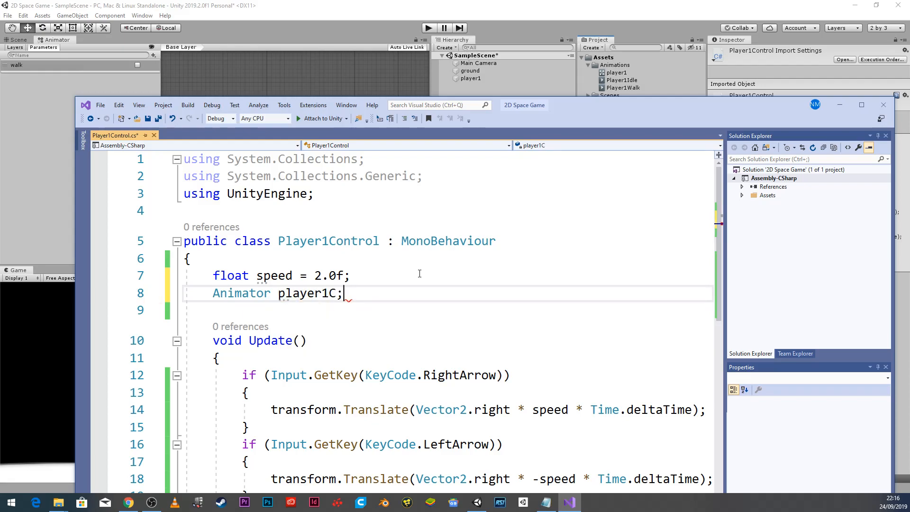
{"action": "key", "text": "Down"}
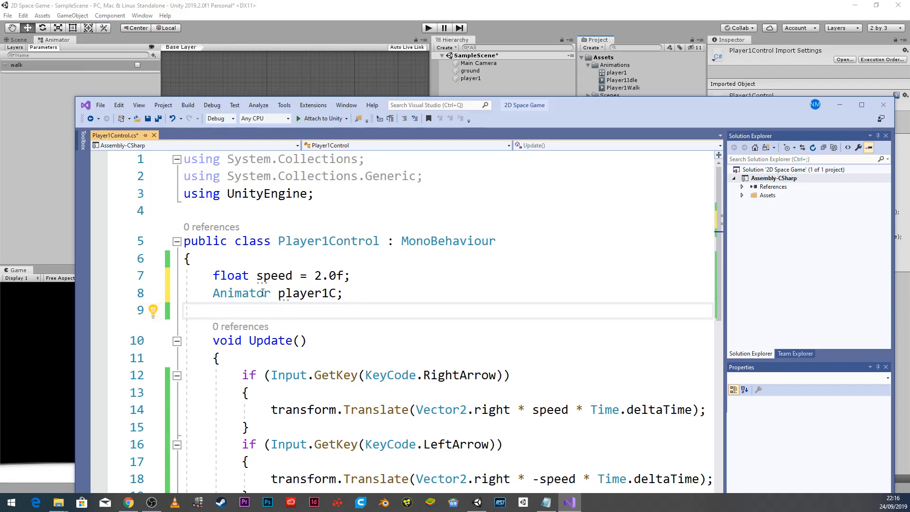
{"action": "scroll", "coordinate": [349, 301], "scroll_direction": "down", "scroll_amount": 2}
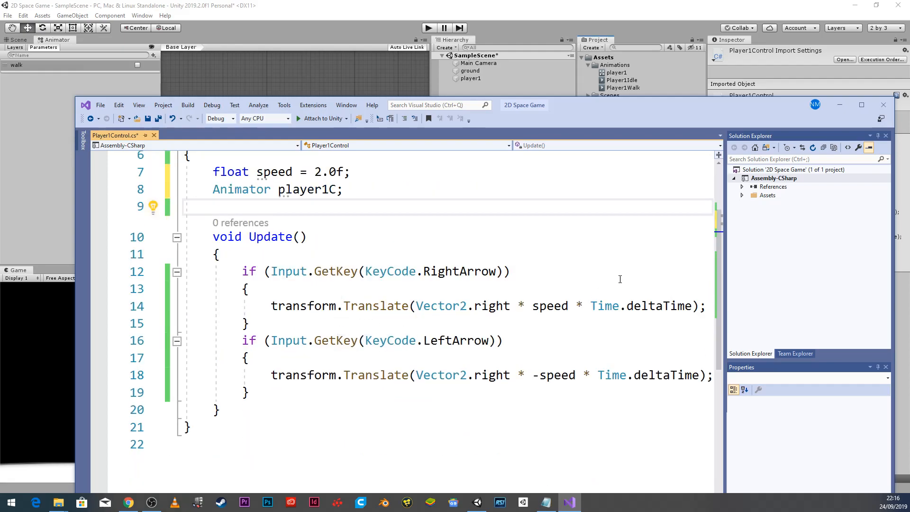
{"action": "scroll", "coordinate": [471, 356], "scroll_direction": "down", "scroll_amount": 1}
Add a new line 15 after the RightArrow Translate call and paste player1C onto it.
{"action": "left_click_drag", "start_coordinate": [558, 104], "coordinate": [524, 49]}
{"action": "left_click_drag", "start_coordinate": [514, 467], "coordinate": [542, 468]}
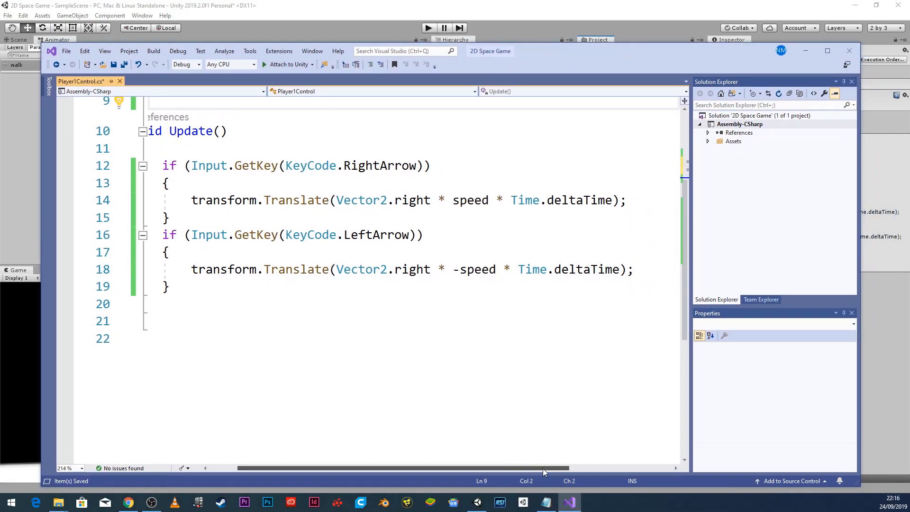
{"action": "left_click", "coordinate": [637, 194]}
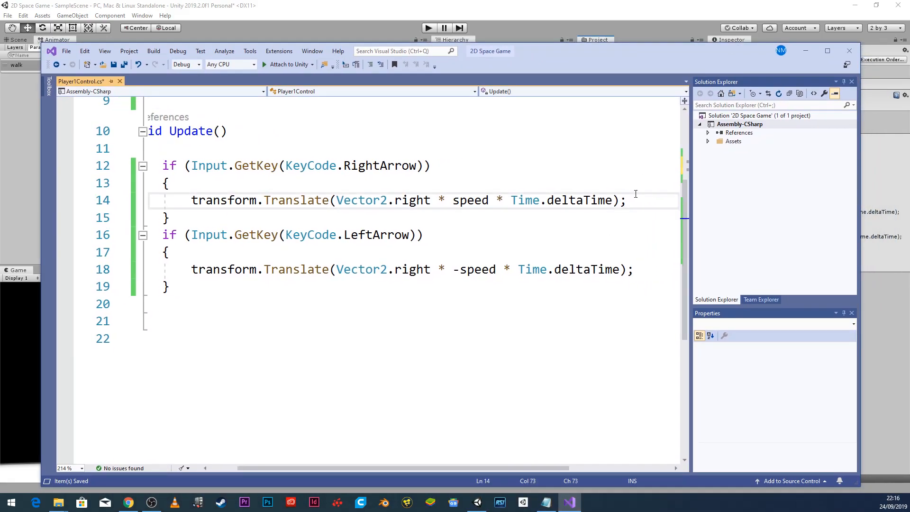
{"action": "key", "text": "Return"}
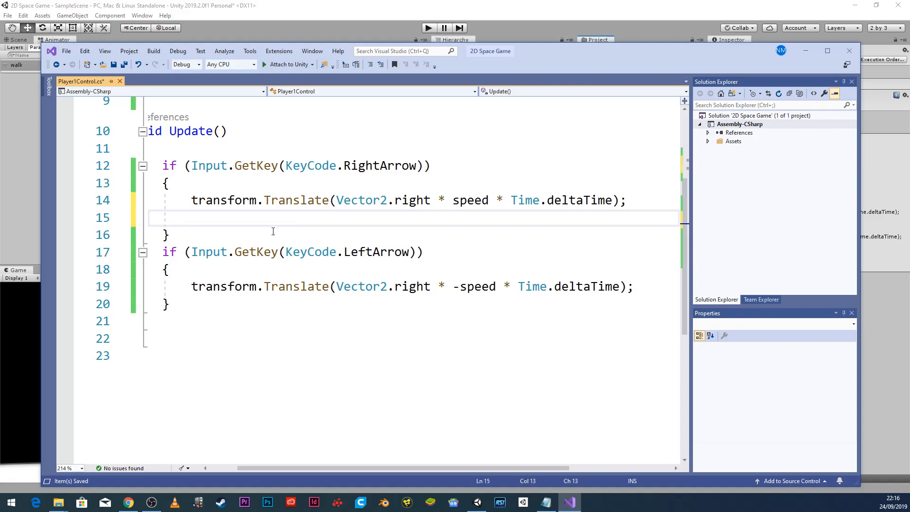
{"action": "scroll", "coordinate": [253, 235], "scroll_direction": "up", "scroll_amount": 3}
{"action": "double_click", "coordinate": [237, 241]}
{"action": "key", "text": "ctrl+c"}
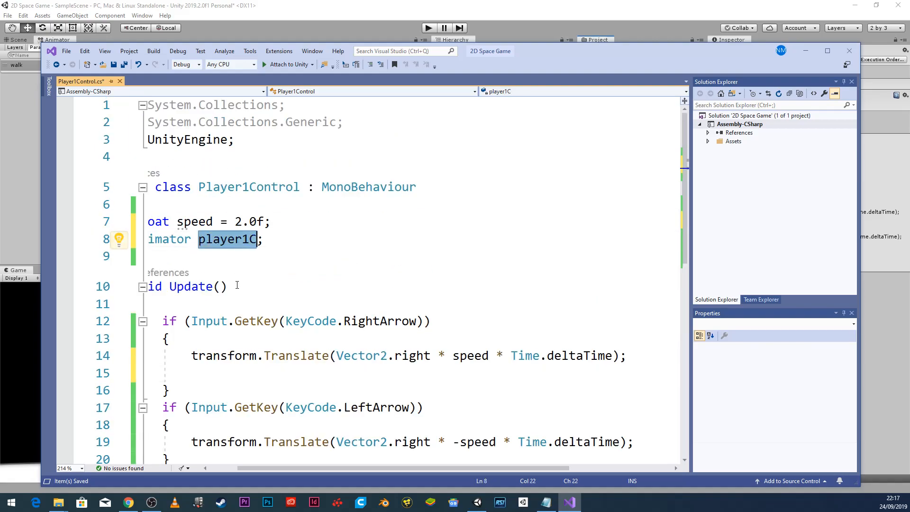
{"action": "scroll", "coordinate": [237, 286], "scroll_direction": "down", "scroll_amount": 3}
{"action": "scroll", "coordinate": [237, 284], "scroll_direction": "up", "scroll_amount": 1}
{"action": "left_click", "coordinate": [227, 274]}
{"action": "key", "text": "ctrl+v"}
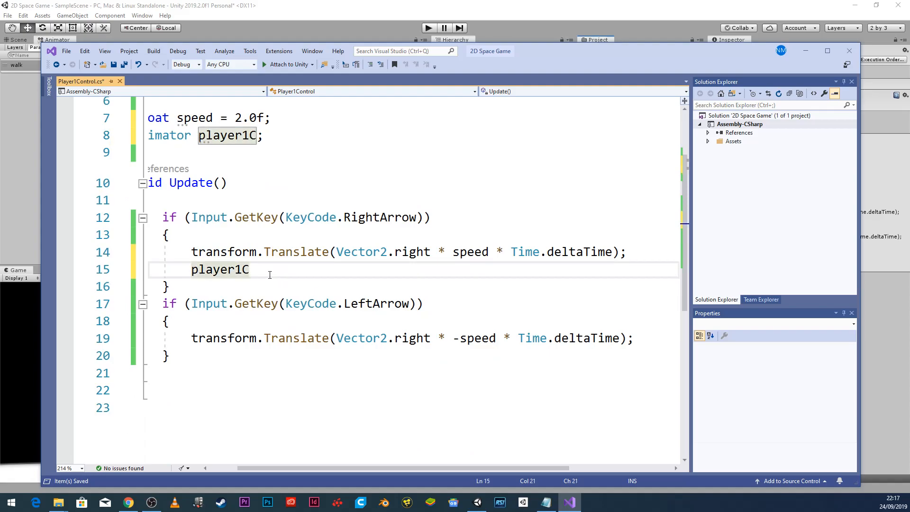
Complete line 15 as player1C.SetBool("walk", true); using IntelliSense's SetBool suggestion.
{"action": "type", "text": "."}
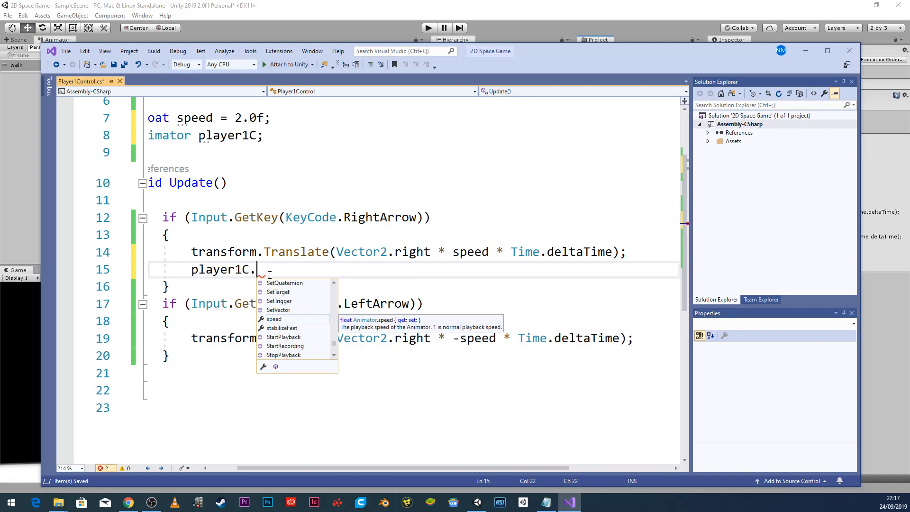
{"action": "type", "text": "SetB"}
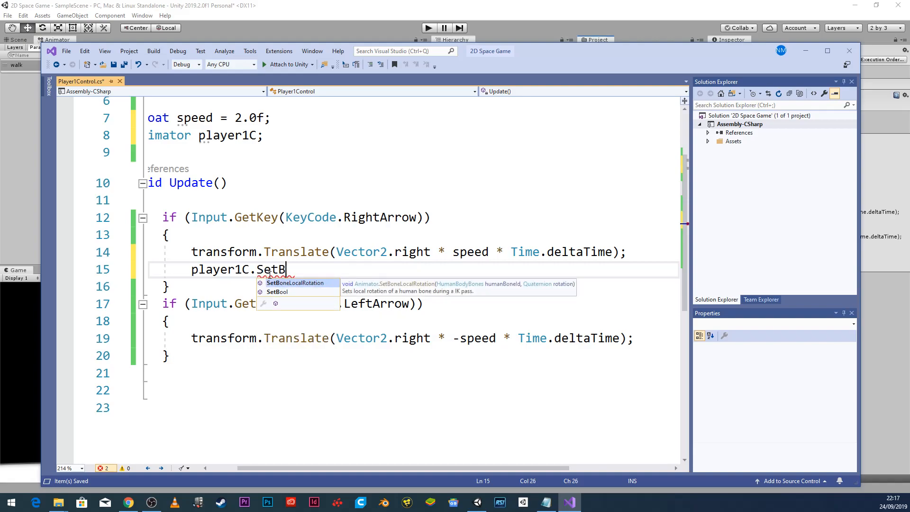
{"action": "key", "text": "Down"}
{"action": "key", "text": "Tab"}
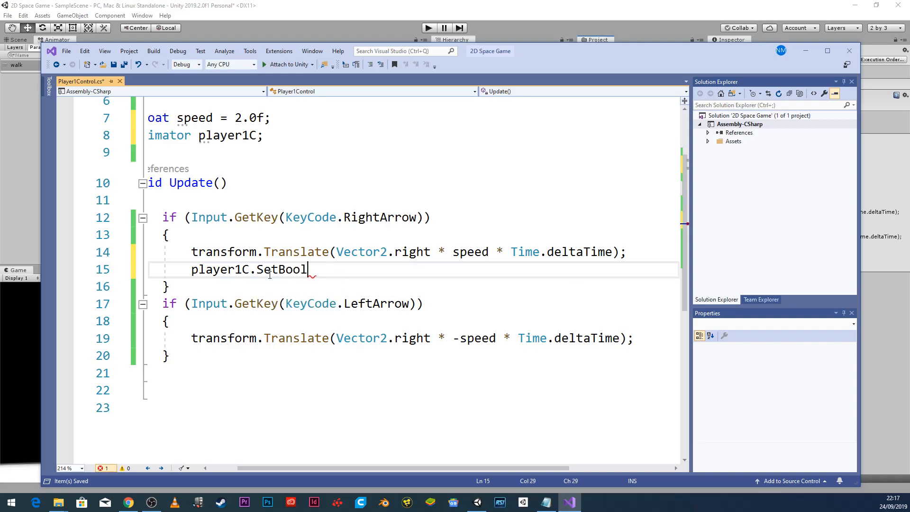
{"action": "type", "text": "("}
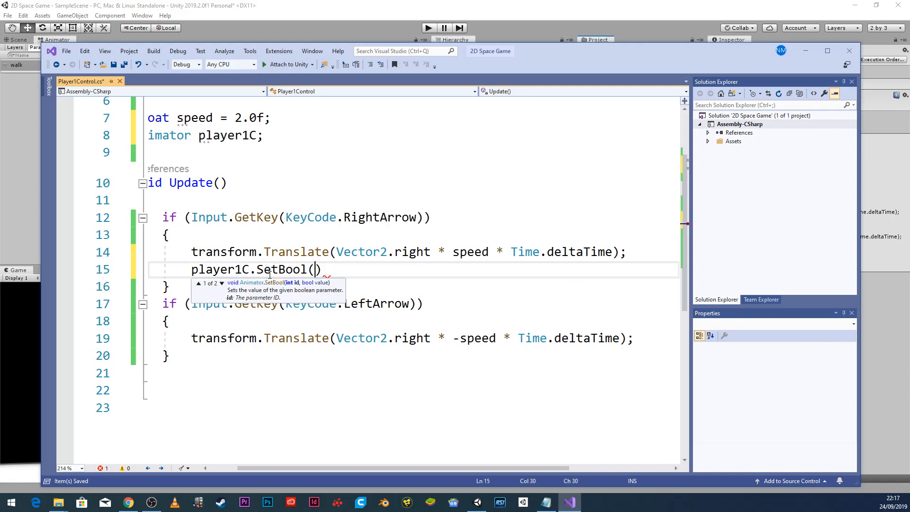
{"action": "type", "text": "\"walk\""}
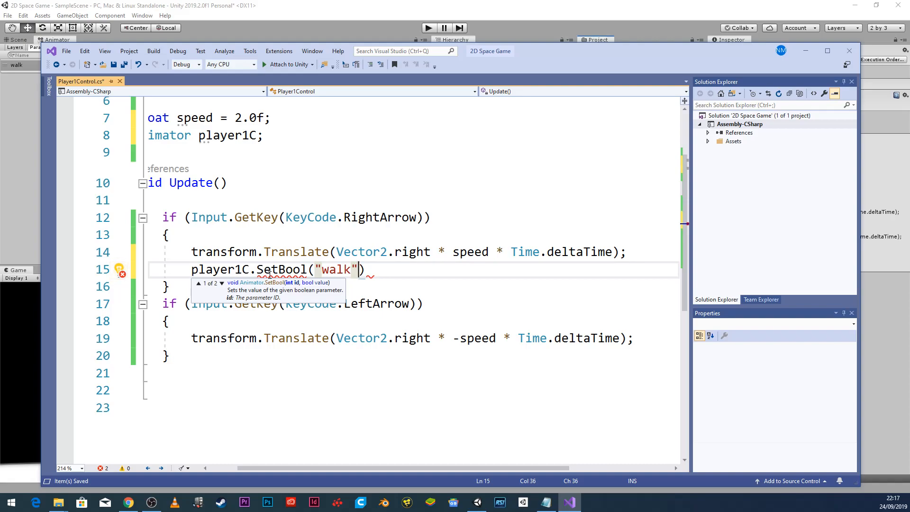
{"action": "type", "text": ", true"}
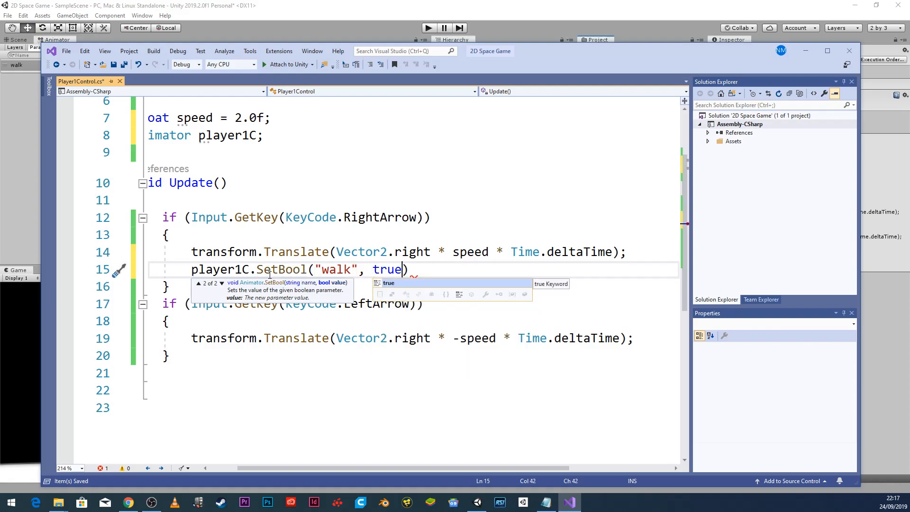
{"action": "left_click", "coordinate": [425, 274]}
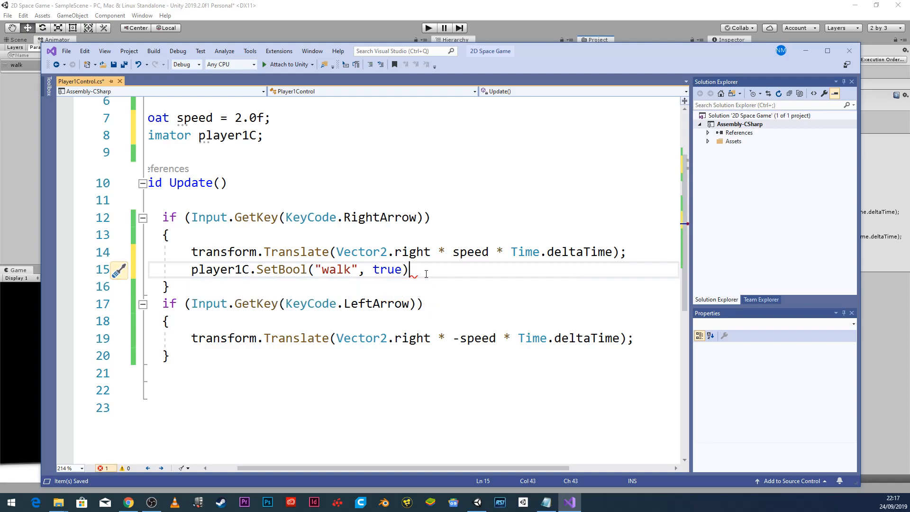
{"action": "type", "text": ";"}
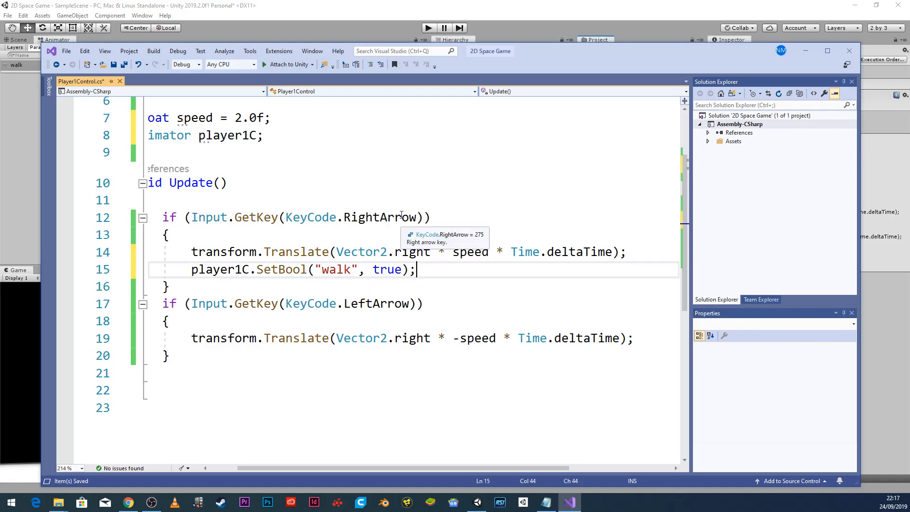
Copy the SetBool("walk", true) line into the LeftArrow block as line 20, then Save All.
{"action": "left_click_drag", "start_coordinate": [416, 270], "coordinate": [198, 271]}
{"action": "key", "text": "ctrl+c"}
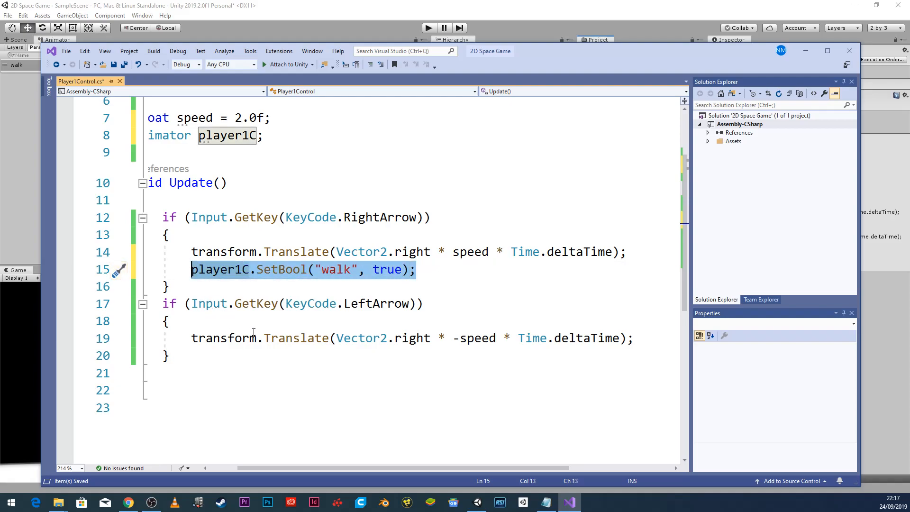
{"action": "left_click", "coordinate": [634, 339]}
{"action": "key", "text": "Return"}
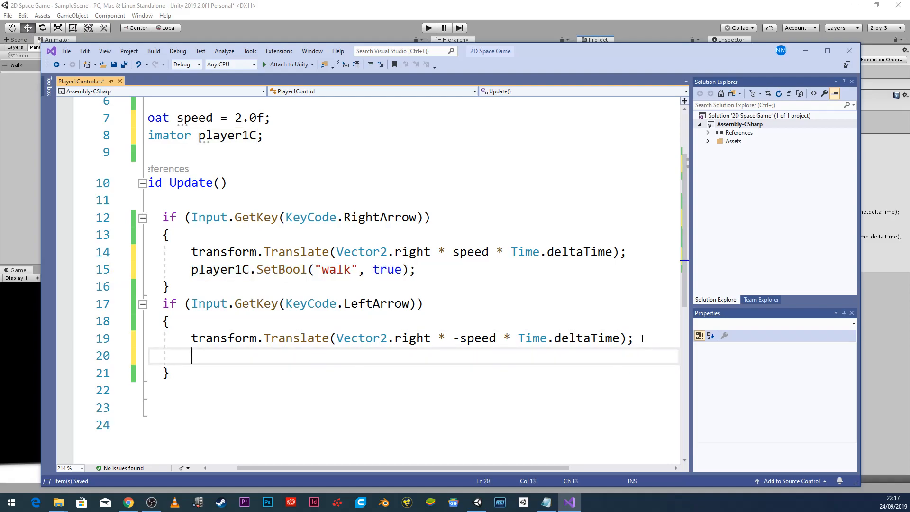
{"action": "key", "text": "ctrl+v"}
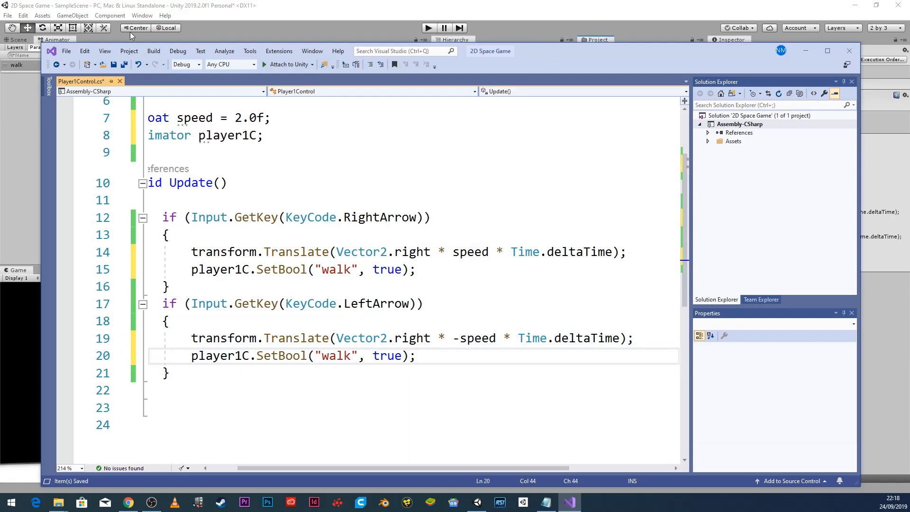
{"action": "left_click", "coordinate": [66, 51]}
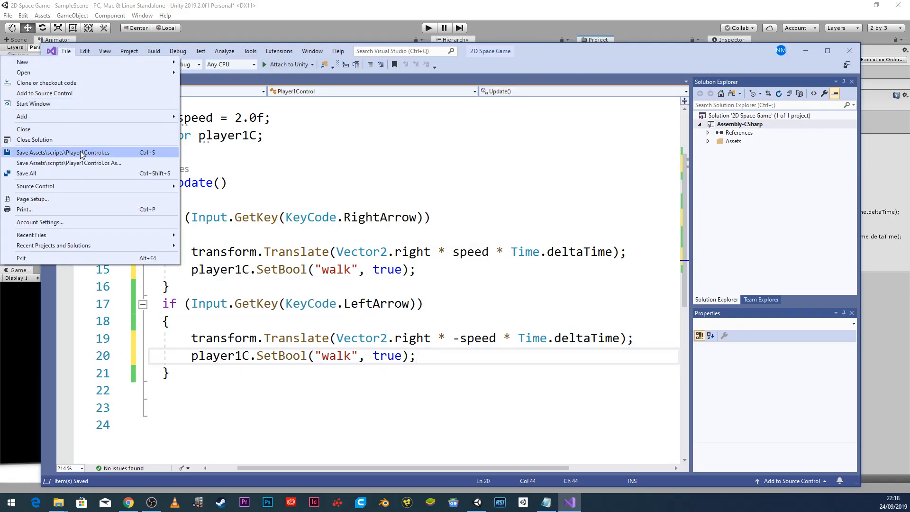
{"action": "left_click", "coordinate": [81, 173]}
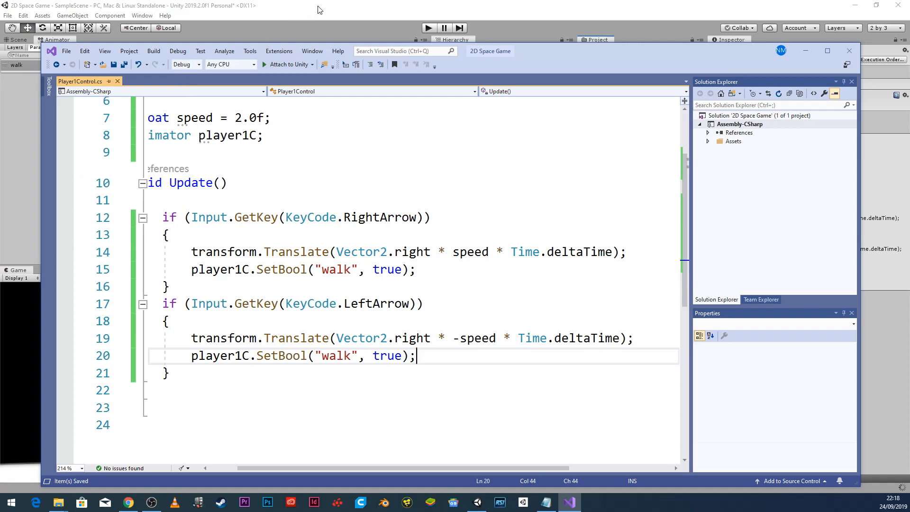
Back in Unity, review player1's components including Player 1 Control, then enter Play mode.
{"action": "left_click", "coordinate": [426, 8]}
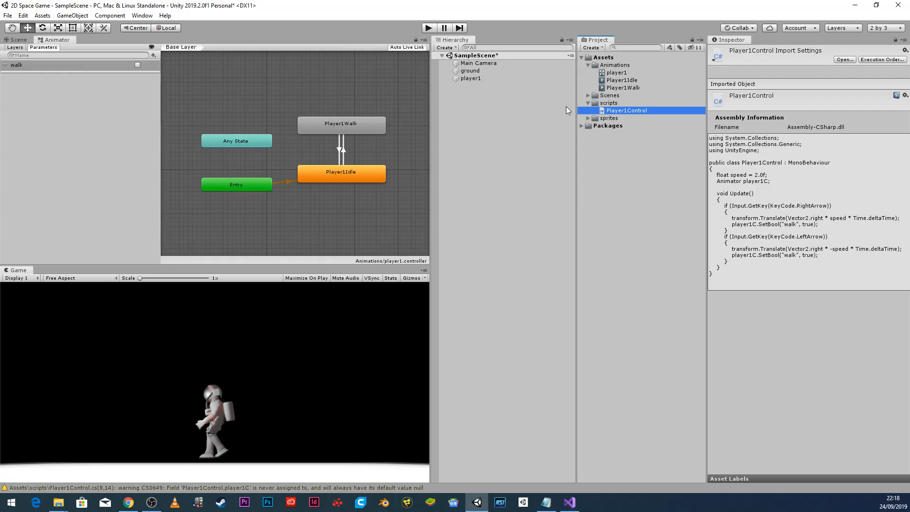
{"action": "left_click", "coordinate": [469, 78]}
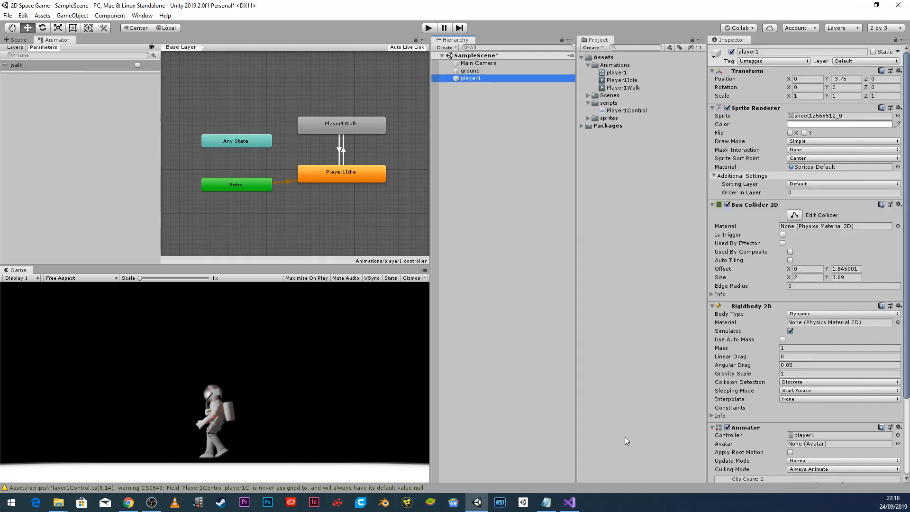
{"action": "scroll", "coordinate": [880, 264], "scroll_direction": "down", "scroll_amount": 4}
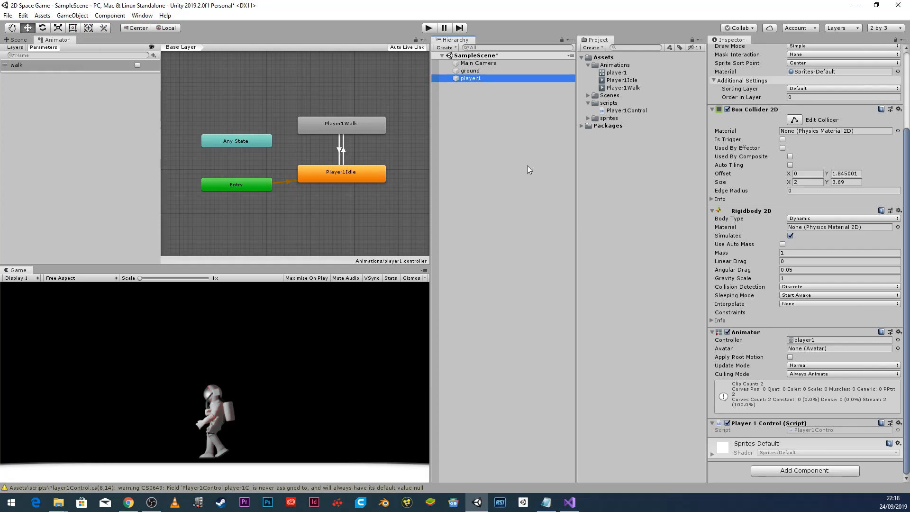
{"action": "left_click", "coordinate": [428, 27]}
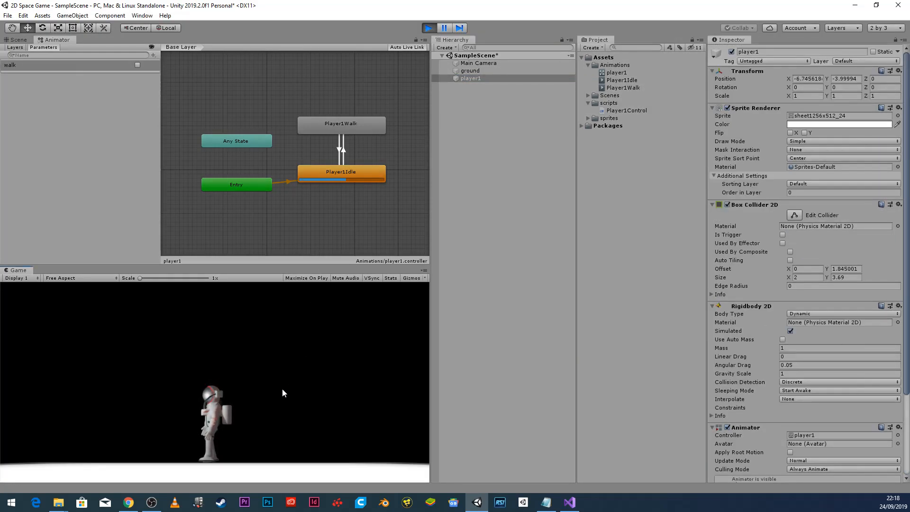
Walk the player right and left twice, hitting a NullReferenceException, then stop Play mode.
{"action": "key", "text": "Right"}
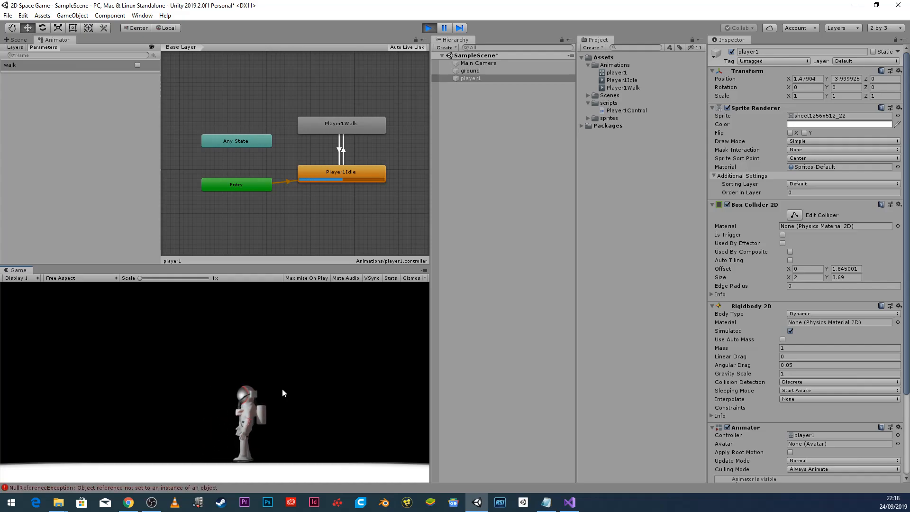
{"action": "key", "text": "Left"}
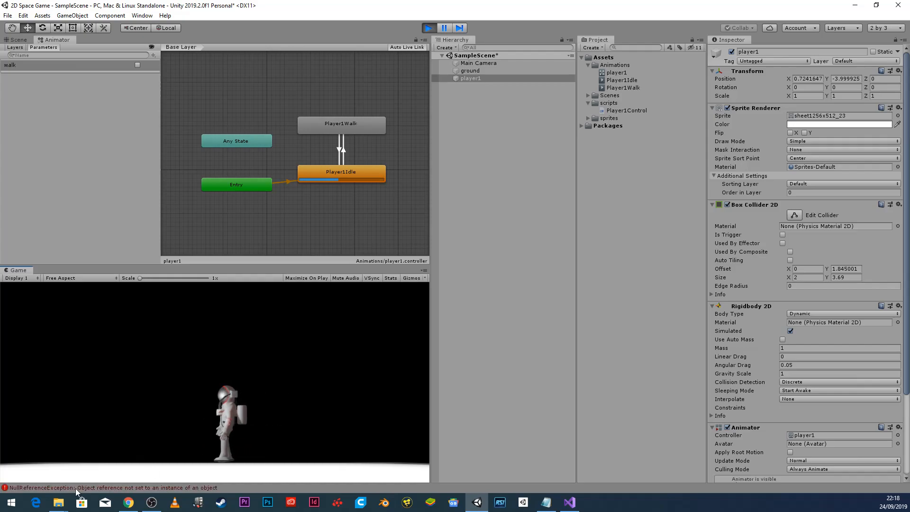
{"action": "key", "text": "Right"}
{"action": "key", "text": "Left"}
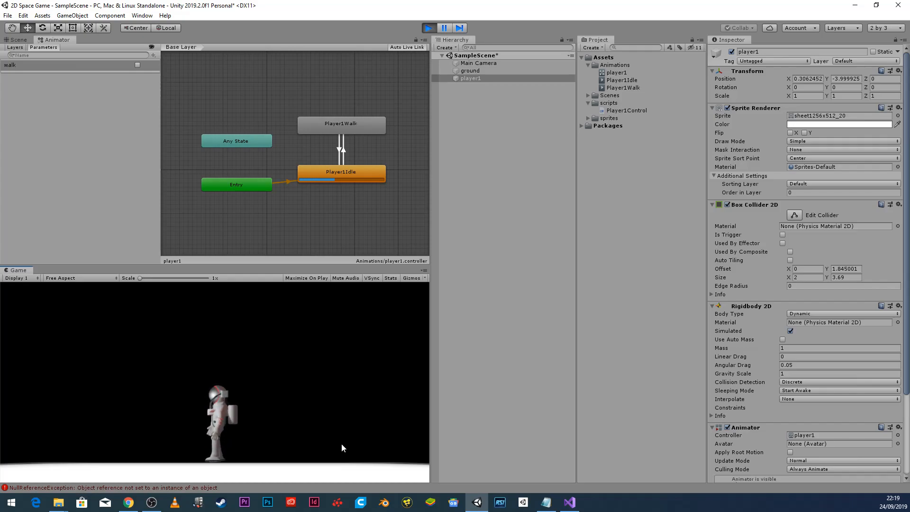
{"action": "scroll", "coordinate": [818, 426], "scroll_direction": "down", "scroll_amount": 4}
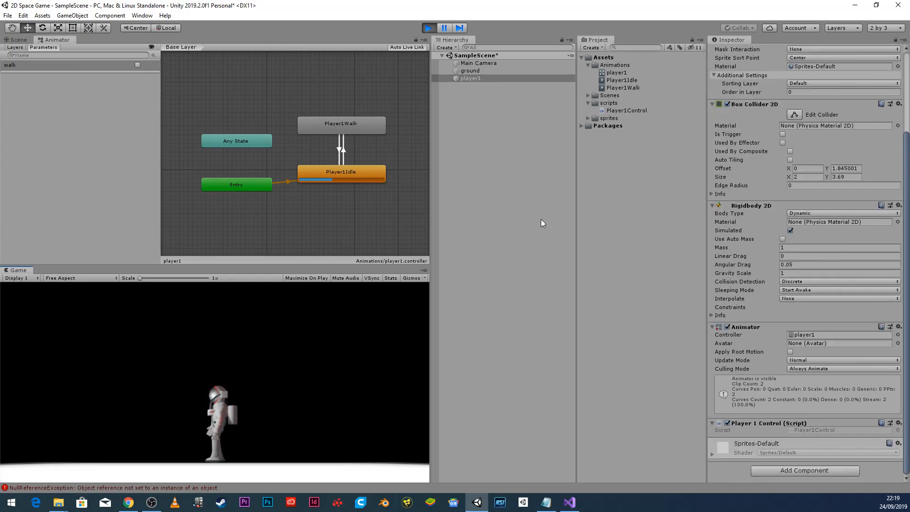
{"action": "key", "text": "ctrl+p"}
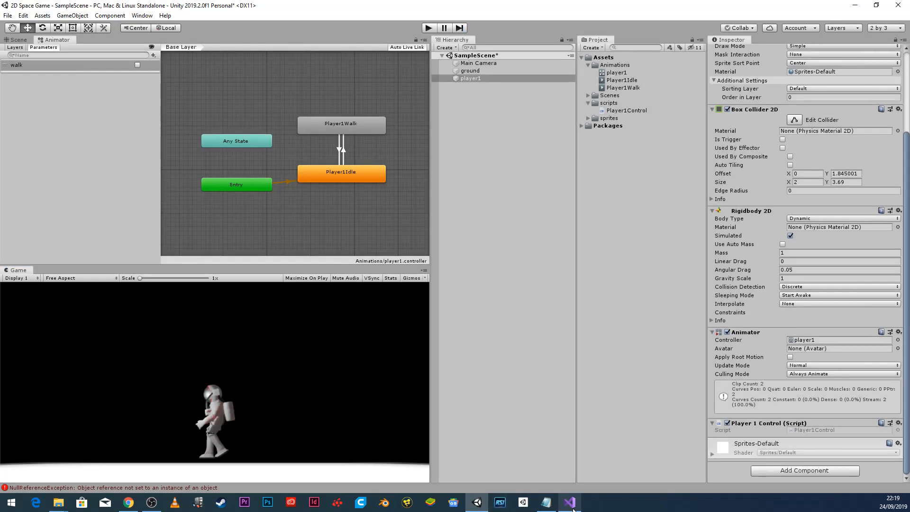
{"action": "left_click", "coordinate": [570, 503]}
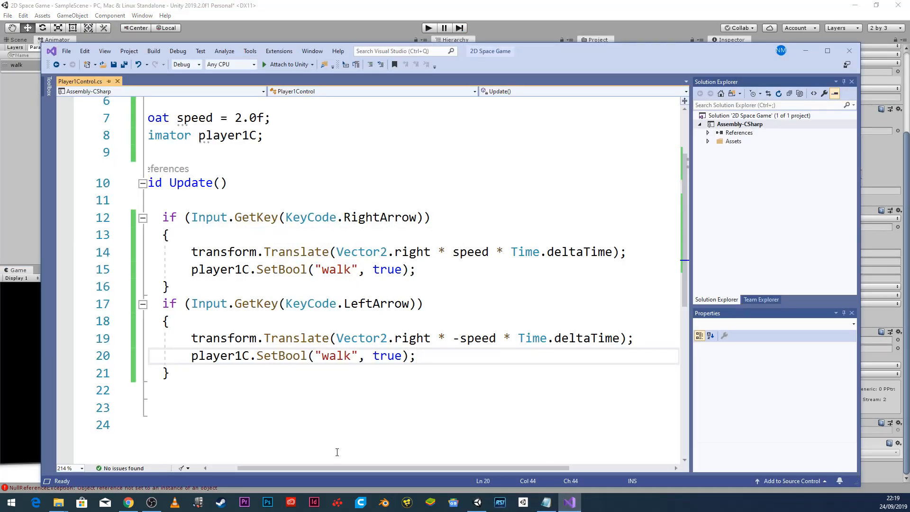
Make the player1C Animator field public on line 8 and save all.
{"action": "left_click_drag", "start_coordinate": [342, 467], "coordinate": [219, 456]}
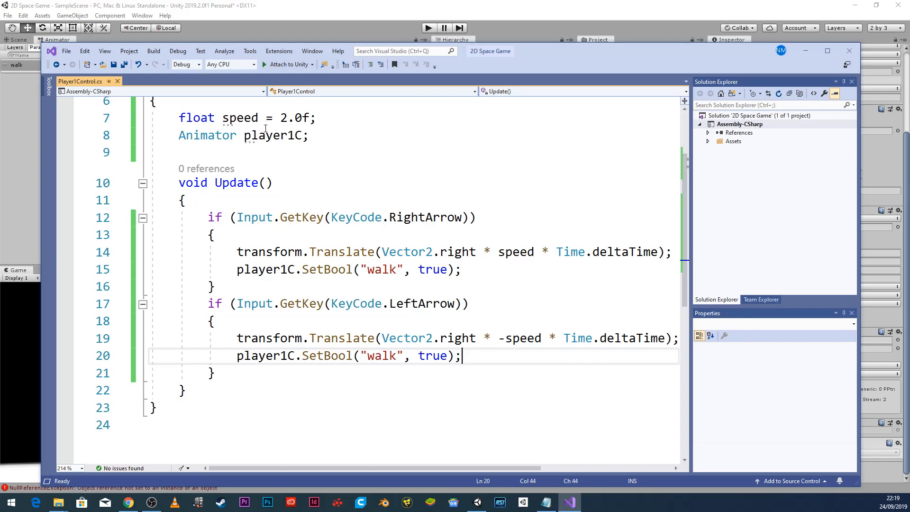
{"action": "mouse_move", "coordinate": [264, 132]}
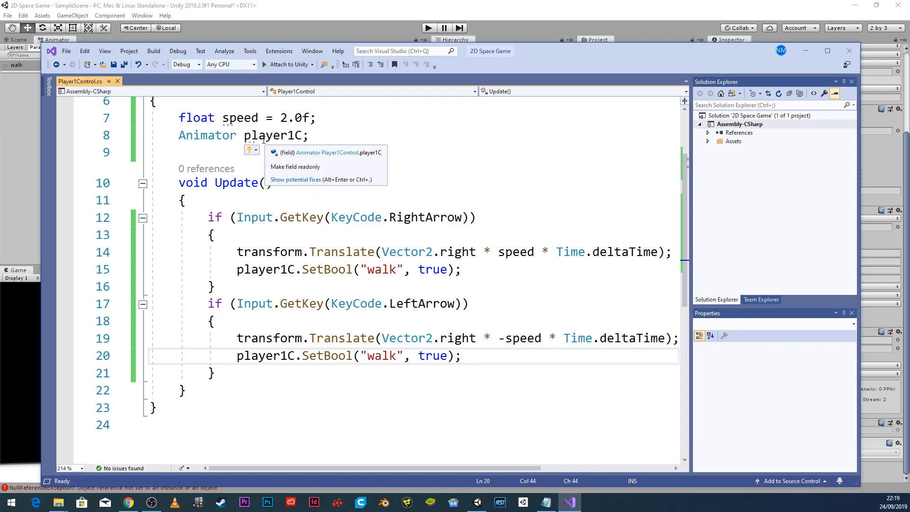
{"action": "left_click", "coordinate": [289, 179]}
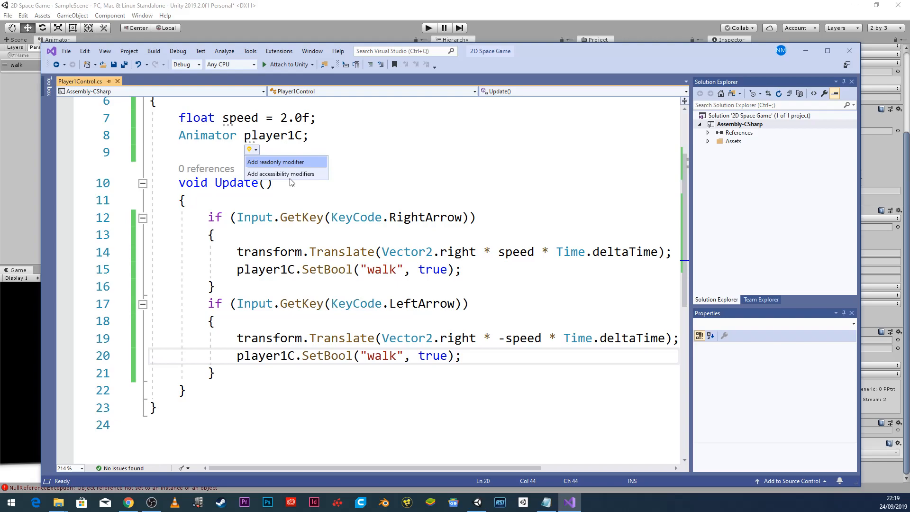
{"action": "mouse_move", "coordinate": [285, 173]}
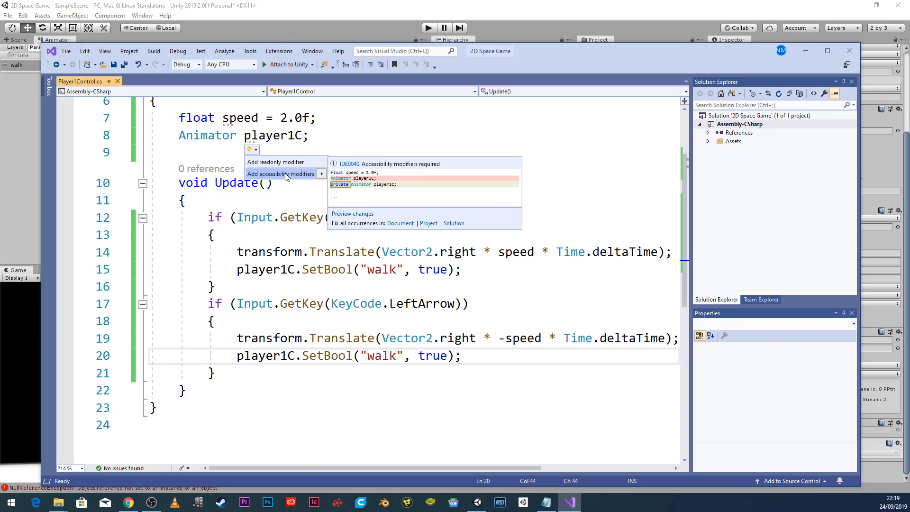
{"action": "left_click", "coordinate": [180, 137]}
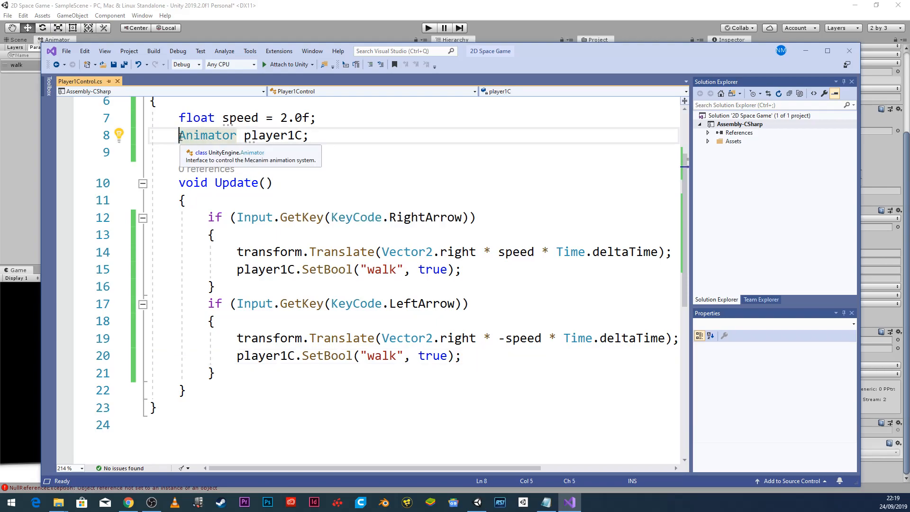
{"action": "type", "text": "publiv"}
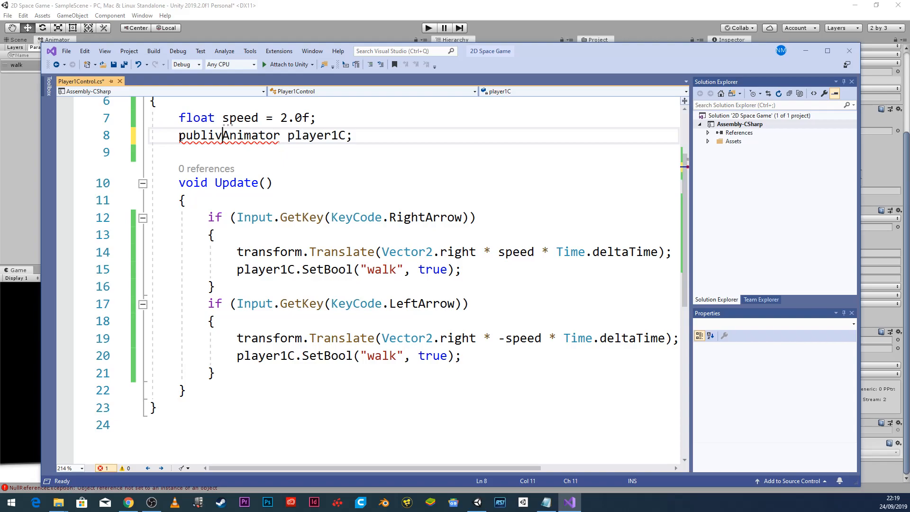
{"action": "key", "text": "BackSpace"}
{"action": "type", "text": "c"}
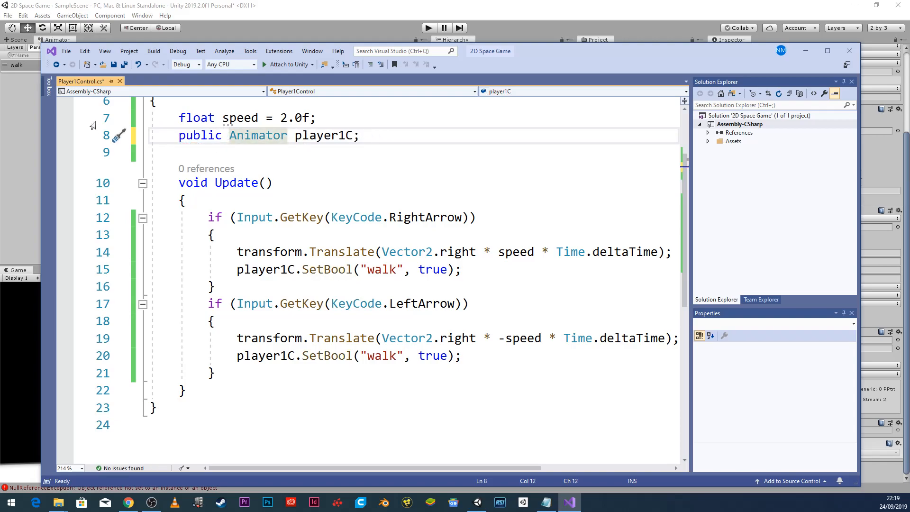
{"action": "left_click", "coordinate": [66, 52]}
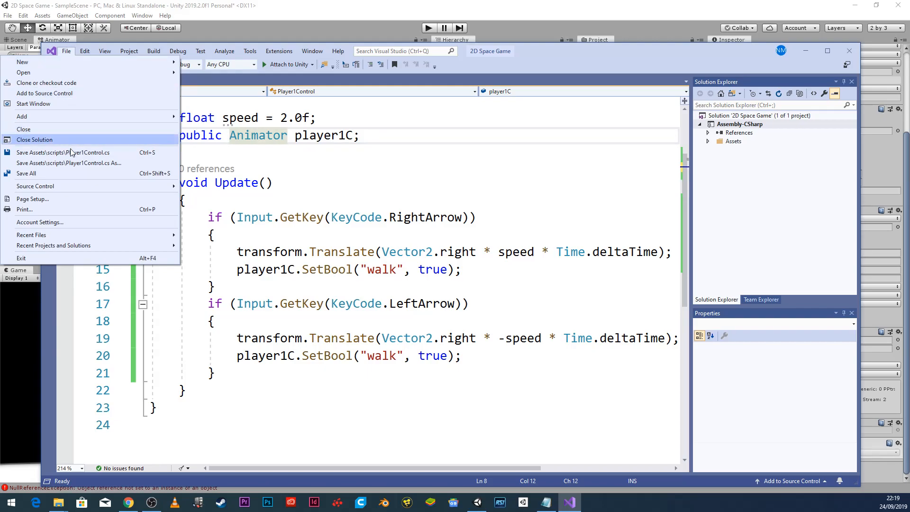
{"action": "left_click", "coordinate": [70, 171]}
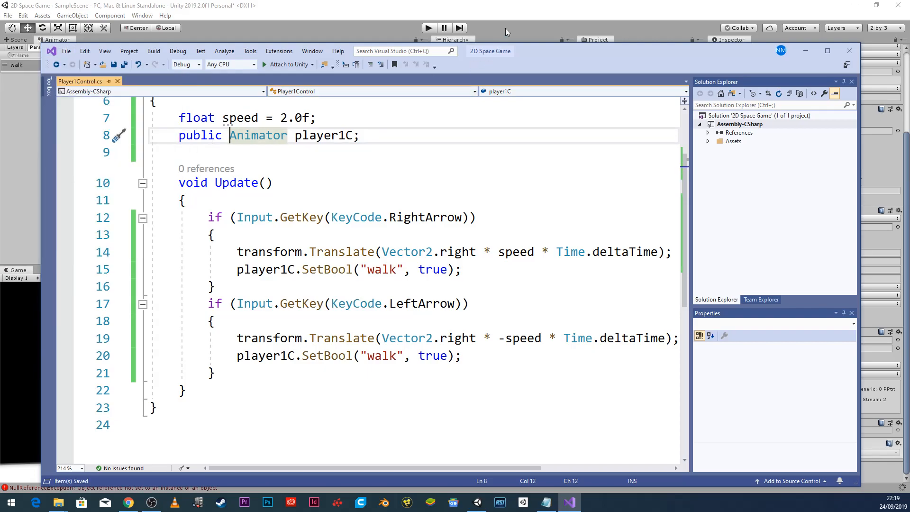
Make the speed field public on line 7, save, and return to Unity.
{"action": "left_click", "coordinate": [179, 118]}
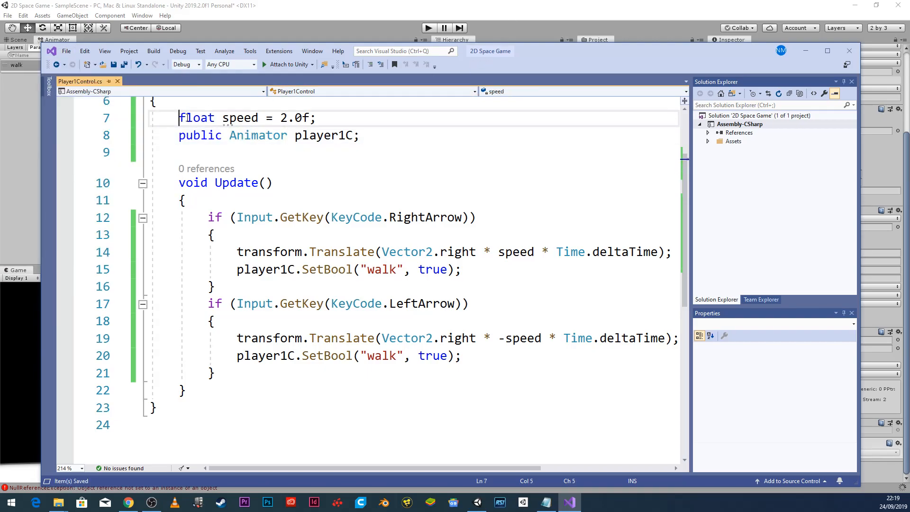
{"action": "type", "text": "public"}
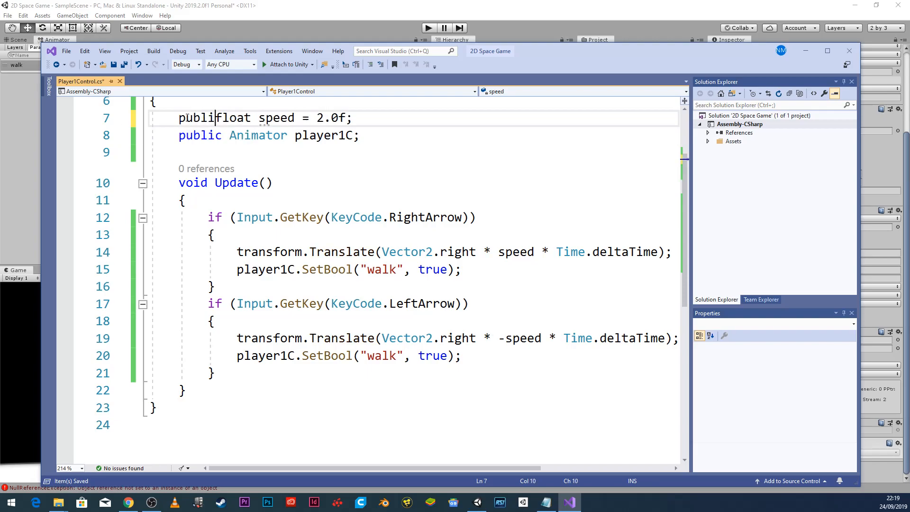
{"action": "left_click", "coordinate": [67, 51]}
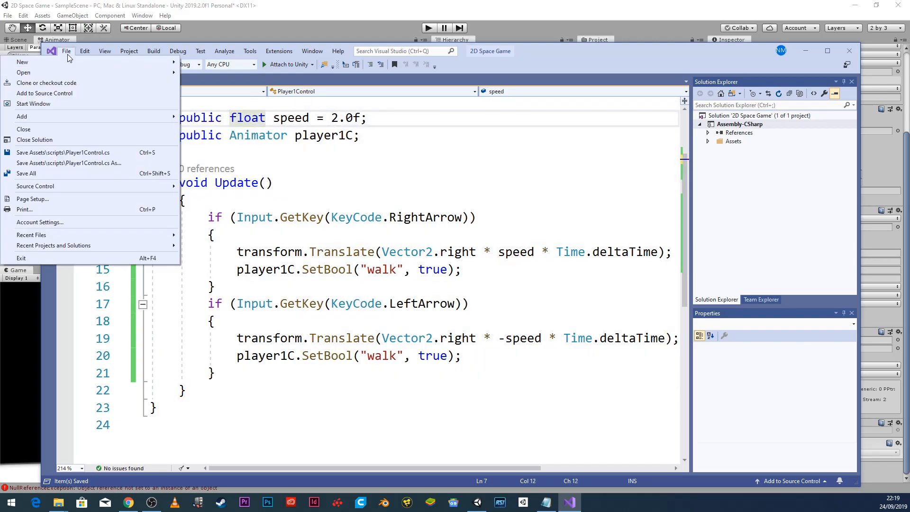
{"action": "left_click", "coordinate": [62, 171]}
{"action": "left_click", "coordinate": [388, 17]}
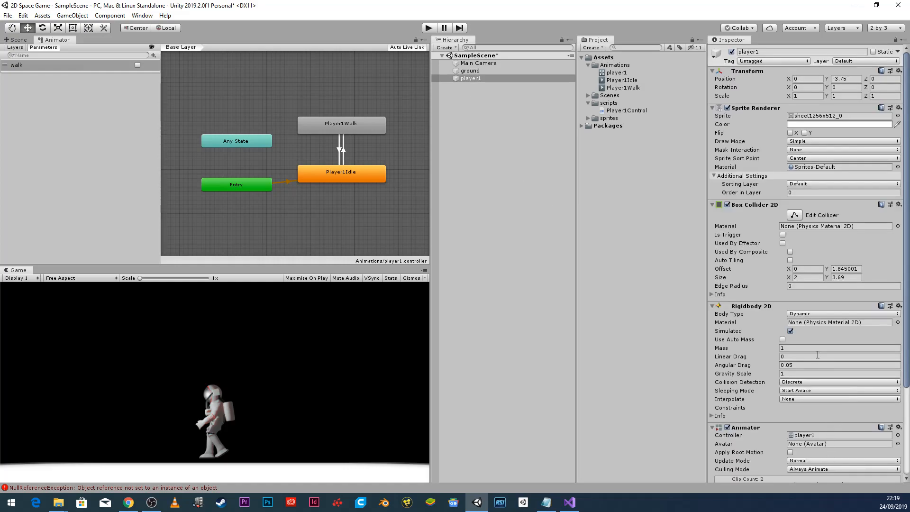
Assign player1's Animator to the Player 1C field via the object picker.
{"action": "scroll", "coordinate": [817, 354], "scroll_direction": "down", "scroll_amount": 4}
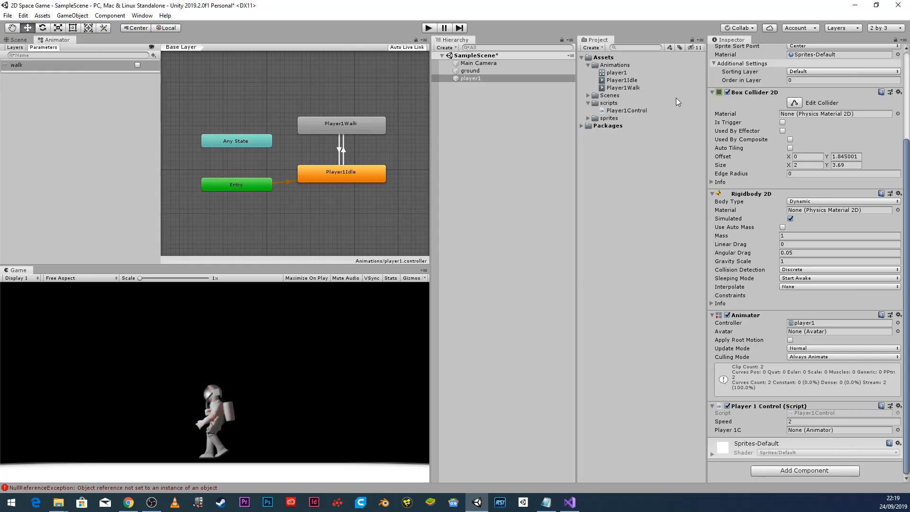
{"action": "left_click_drag", "start_coordinate": [617, 73], "coordinate": [858, 436]}
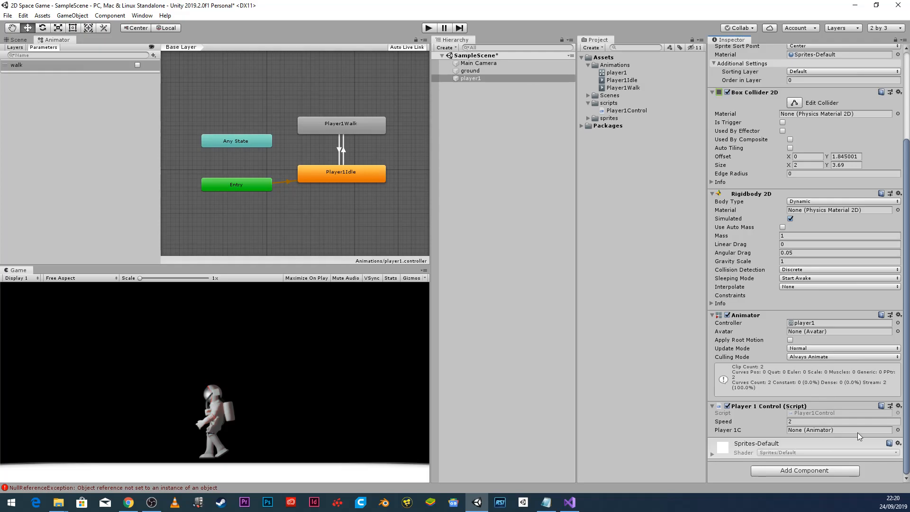
{"action": "left_click", "coordinate": [896, 430]}
{"action": "double_click", "coordinate": [488, 140]}
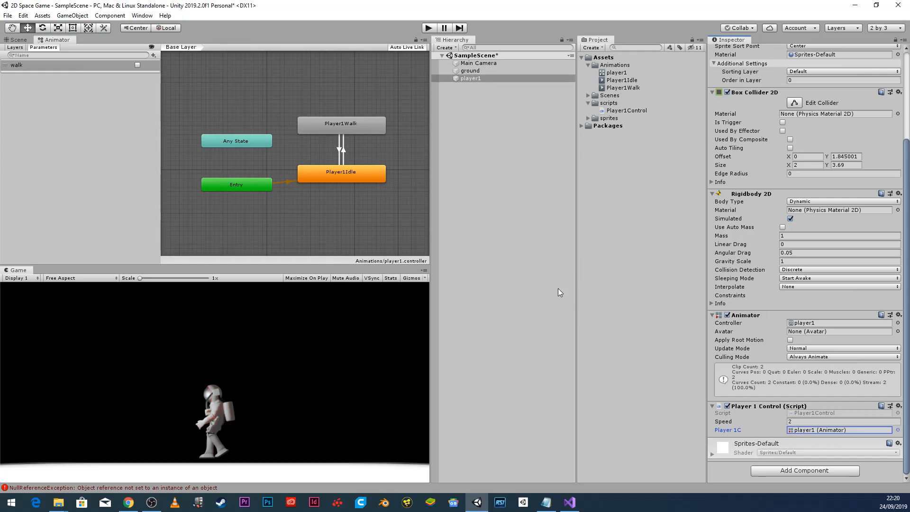
Play-test walking right and left to see the walk animation, then stop.
{"action": "left_click", "coordinate": [427, 28]}
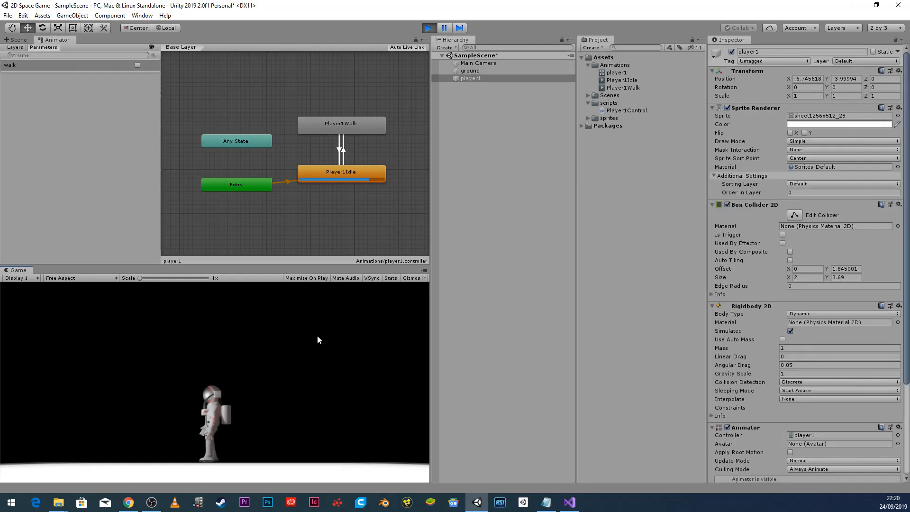
{"action": "key", "text": "Right"}
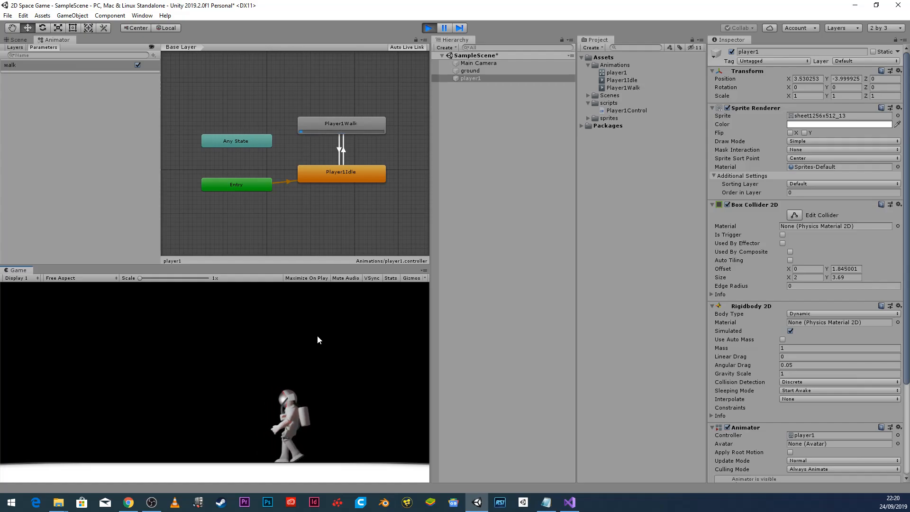
{"action": "key", "text": "Left"}
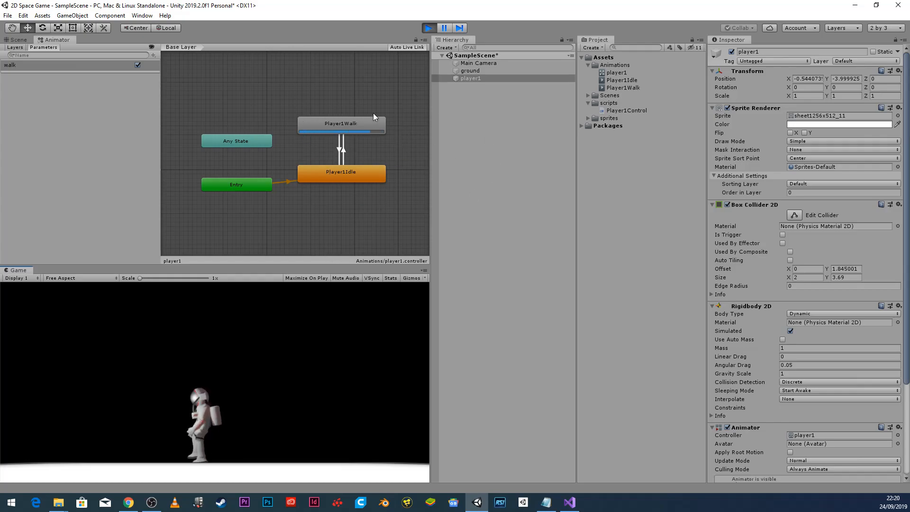
{"action": "left_click", "coordinate": [428, 30]}
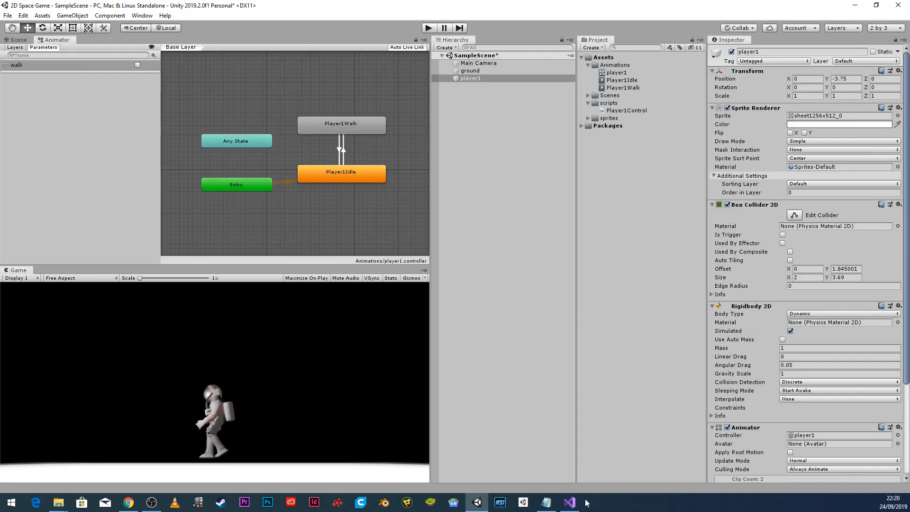
After the LeftArrow block, start an if(Input.anyKey == false) { block.
{"action": "left_click", "coordinate": [569, 501]}
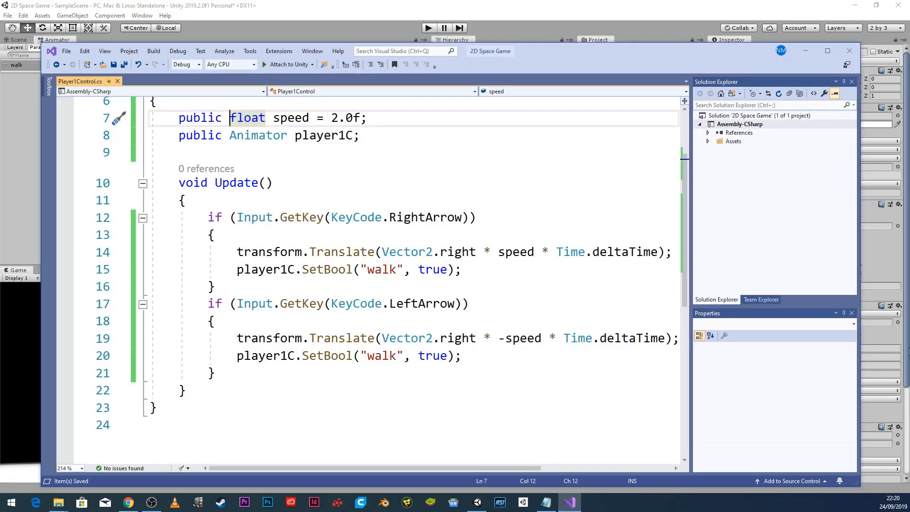
{"action": "left_click", "coordinate": [228, 369]}
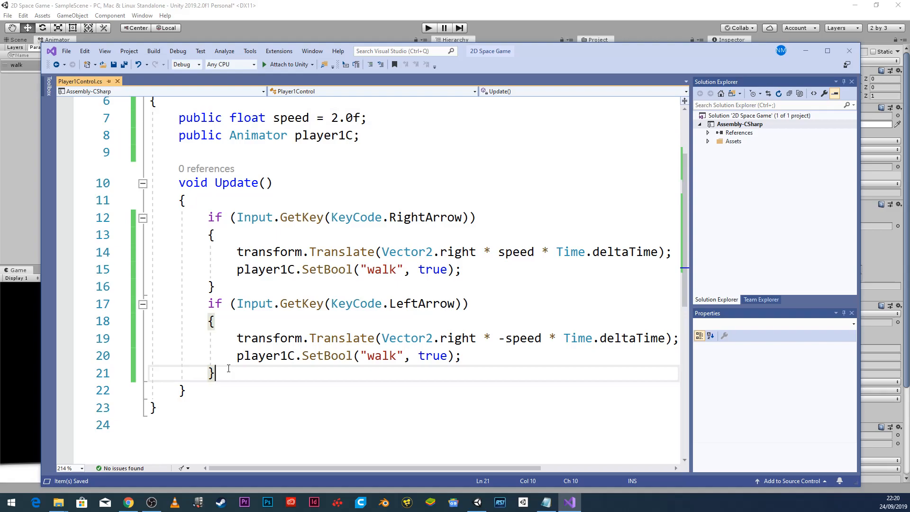
{"action": "key", "text": "Return"}
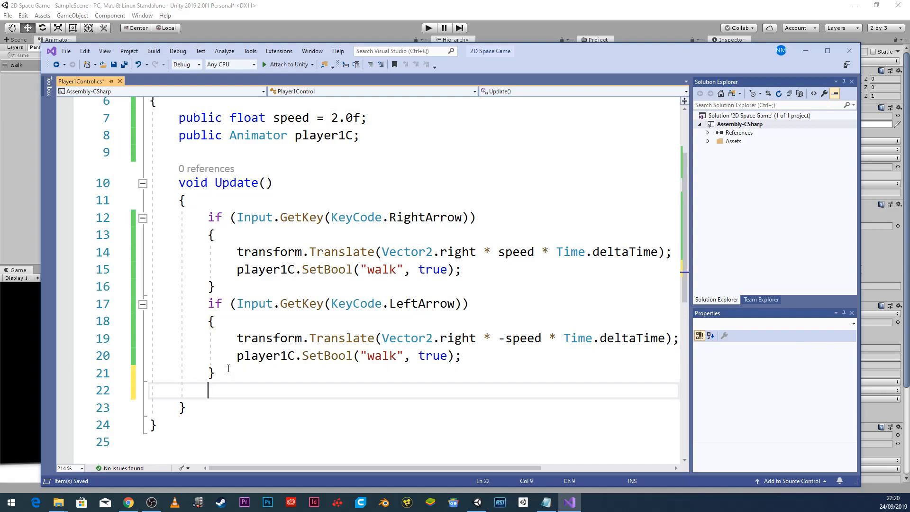
{"action": "type", "text": "if"}
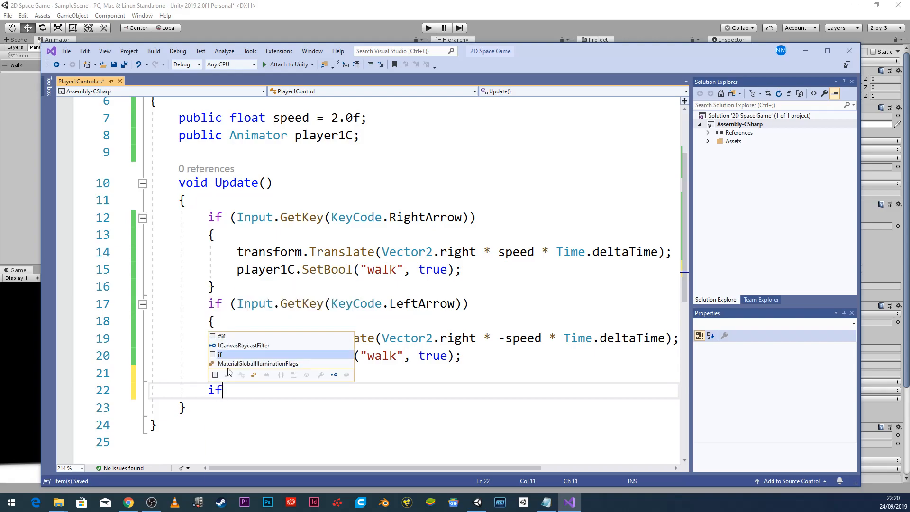
{"action": "type", "text": "(I"}
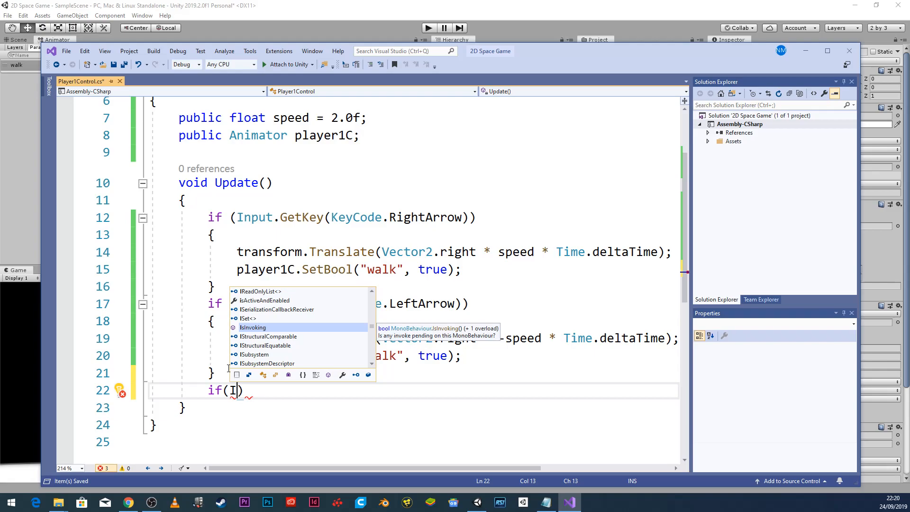
{"action": "type", "text": "nput"}
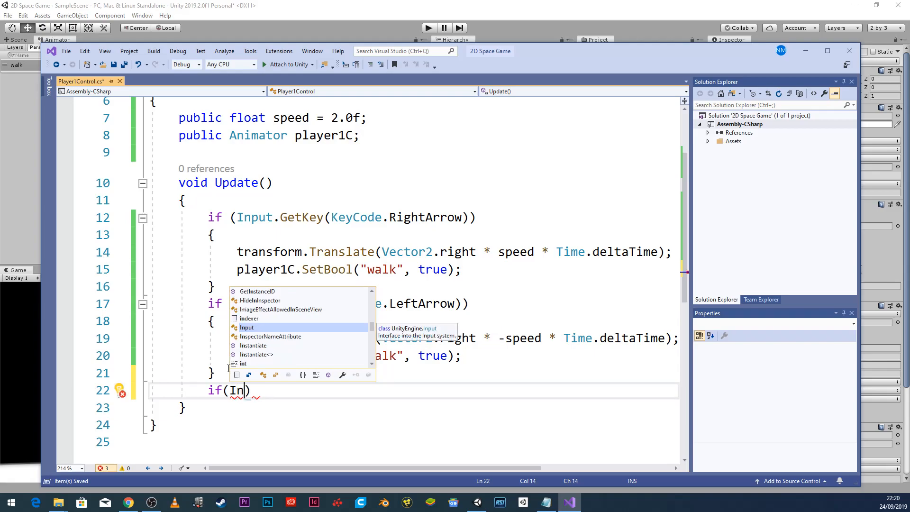
{"action": "type", "text": ".anyKey"}
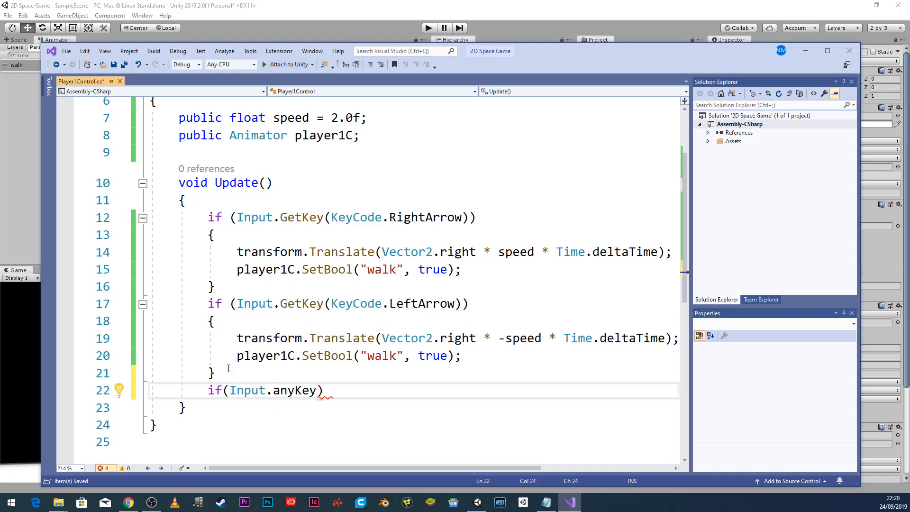
{"action": "type", "text": " == false)"}
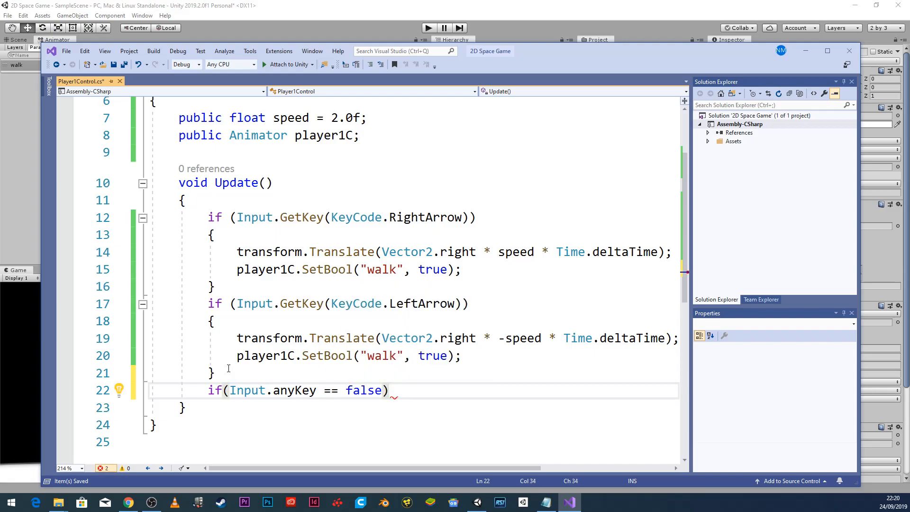
{"action": "type", "text": " {"}
{"action": "key", "text": "Return"}
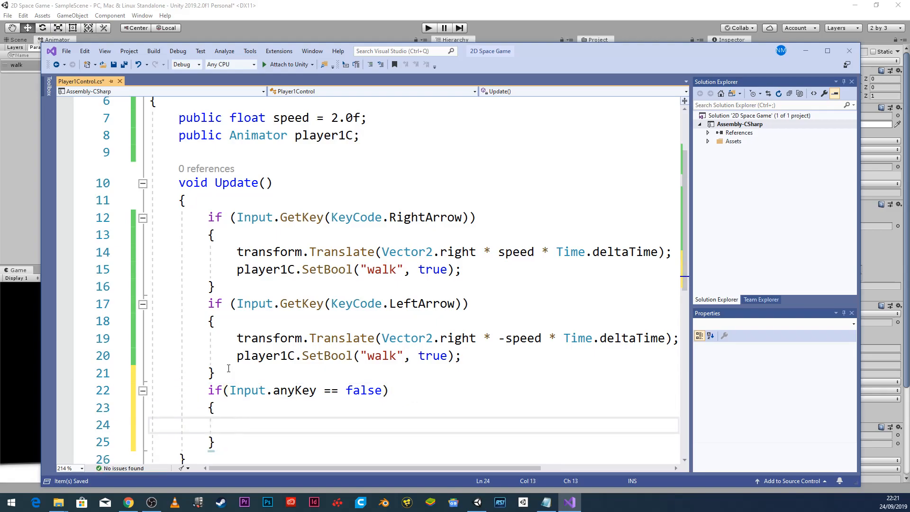
Fill it with player1C.SetBool("walk", false); from the copied line, then save all.
{"action": "left_click_drag", "start_coordinate": [234, 357], "coordinate": [478, 361]}
{"action": "key", "text": "ctrl+c"}
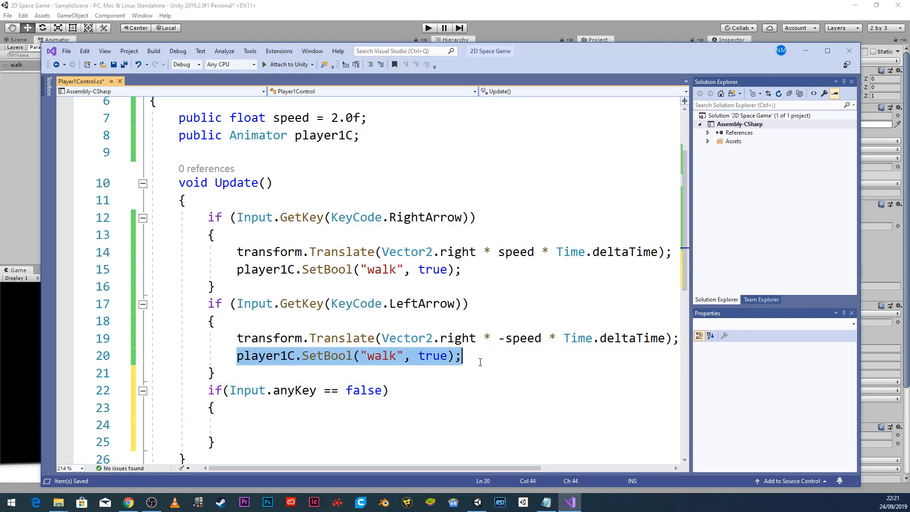
{"action": "left_click", "coordinate": [246, 430]}
{"action": "key", "text": "ctrl+v"}
{"action": "double_click", "coordinate": [425, 425]}
{"action": "type", "text": "false"}
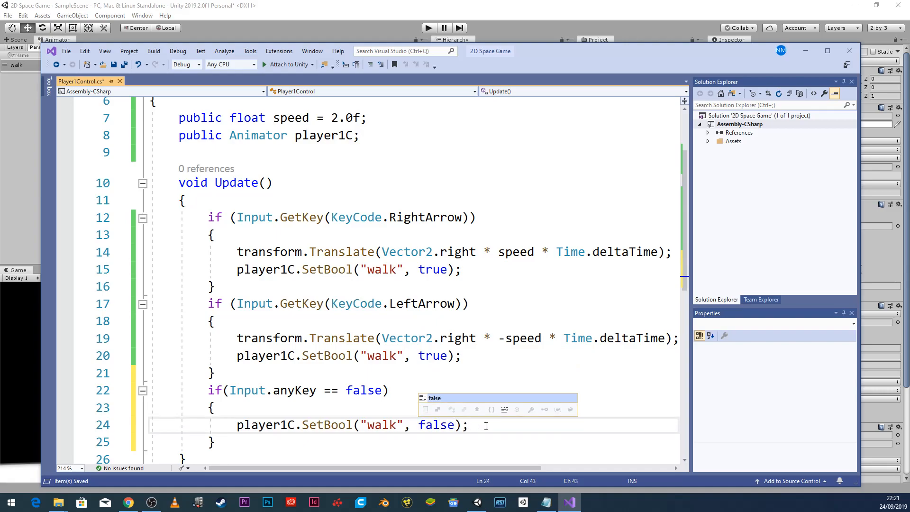
{"action": "left_click", "coordinate": [486, 425]}
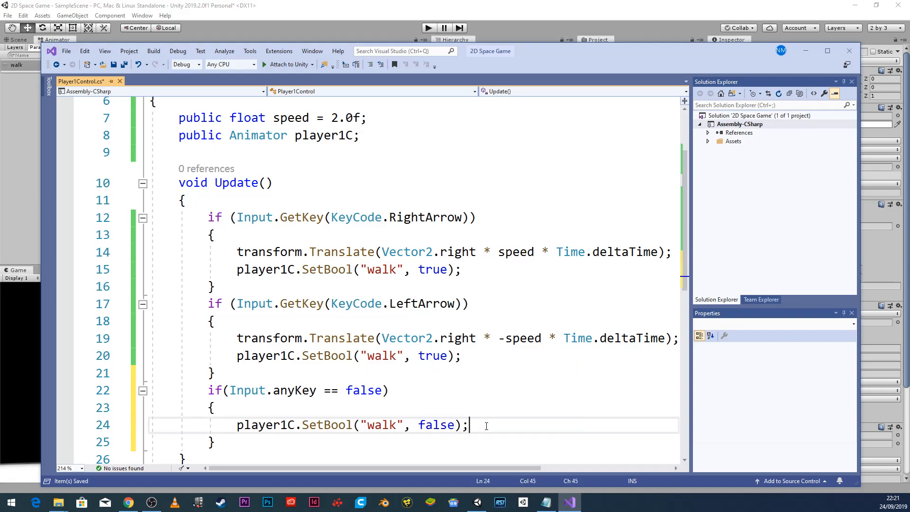
{"action": "left_click", "coordinate": [67, 51]}
{"action": "left_click", "coordinate": [72, 173]}
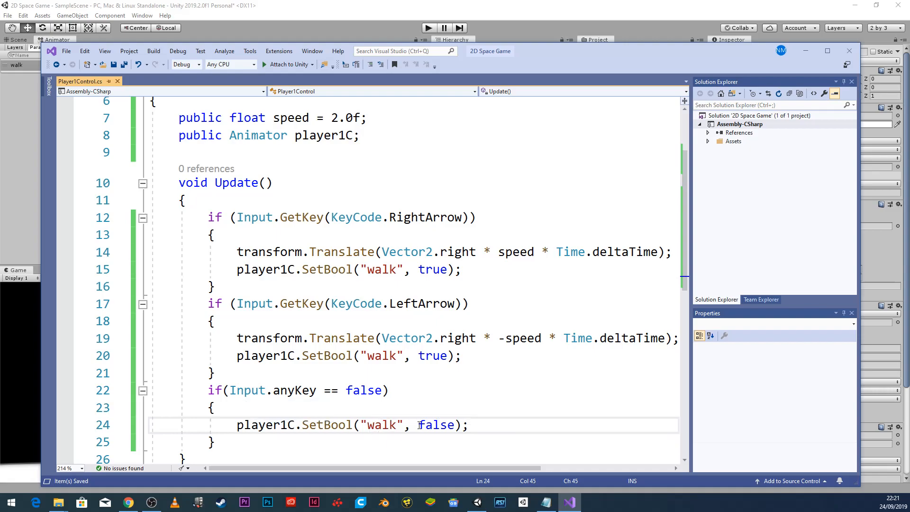
{"action": "left_click", "coordinate": [368, 16]}
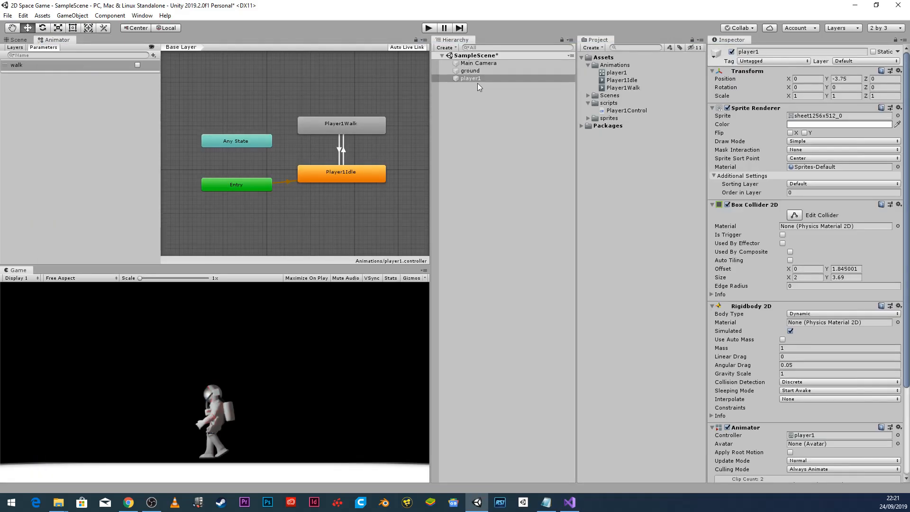
Play-test walking left and right, stop, then select the Player1Idle to Player1Walk transition.
{"action": "left_click", "coordinate": [428, 28]}
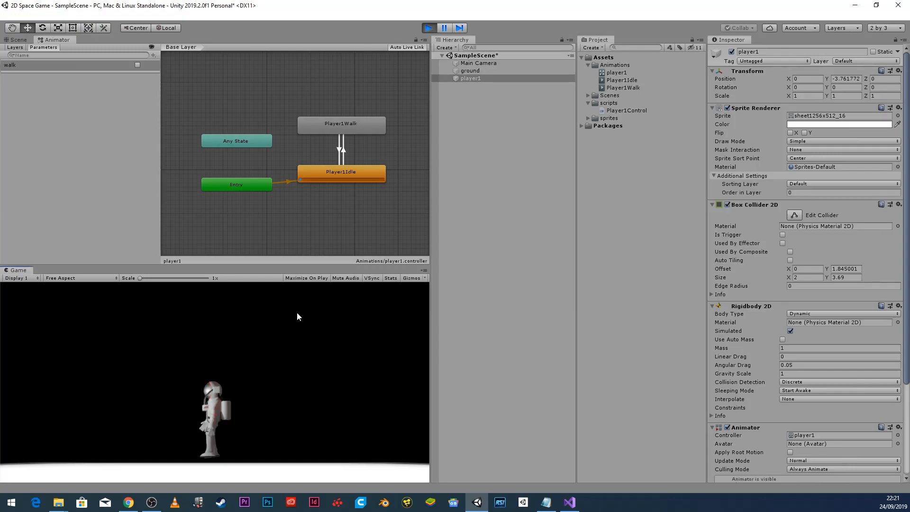
{"action": "key", "text": "Left"}
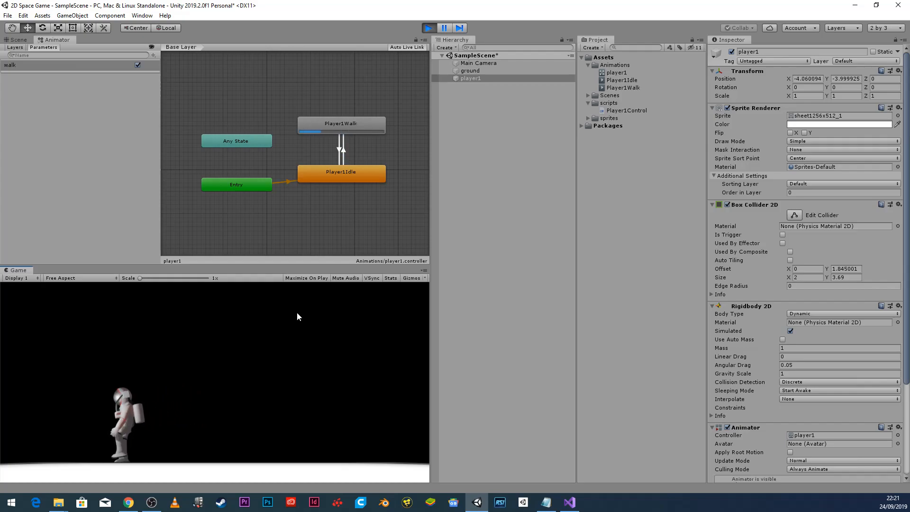
{"action": "key", "text": "Right"}
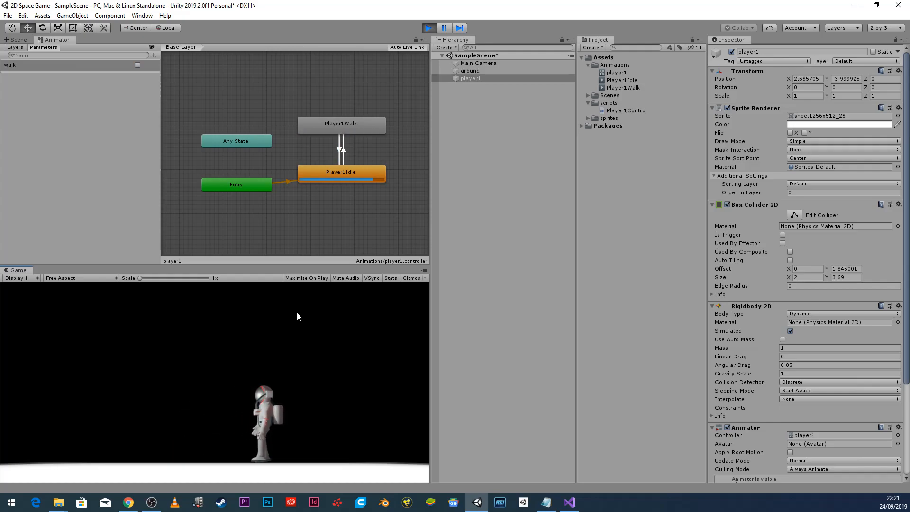
{"action": "left_click", "coordinate": [428, 28]}
{"action": "left_click", "coordinate": [342, 147]}
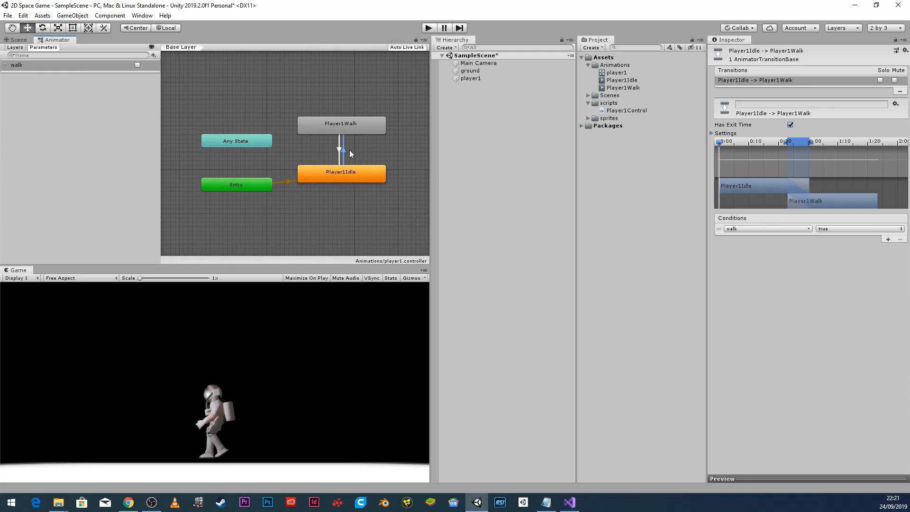
Turn off Has Exit Time on both the Idle-to-Walk and Walk-to-Idle transitions.
{"action": "left_click", "coordinate": [790, 126]}
{"action": "left_click", "coordinate": [339, 145]}
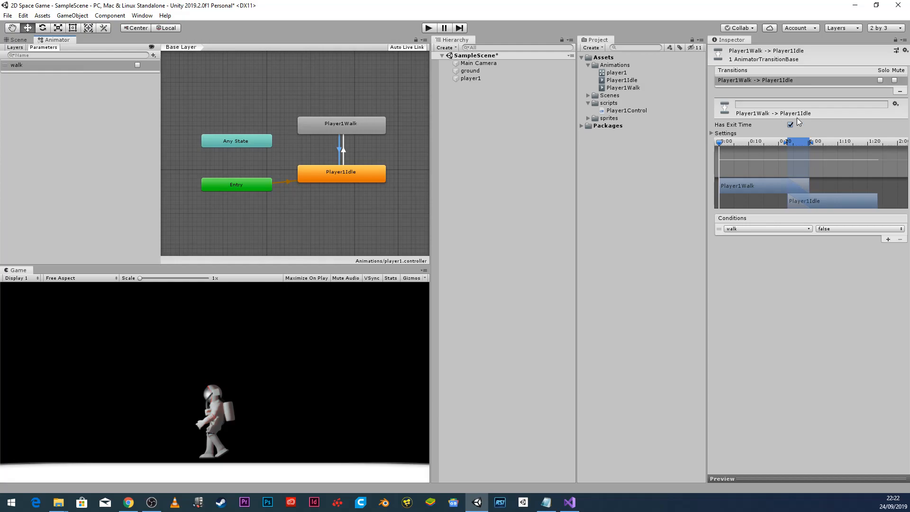
{"action": "left_click", "coordinate": [790, 125]}
Retest walking left and right in Play mode, then stop the game.
{"action": "left_click", "coordinate": [428, 27]}
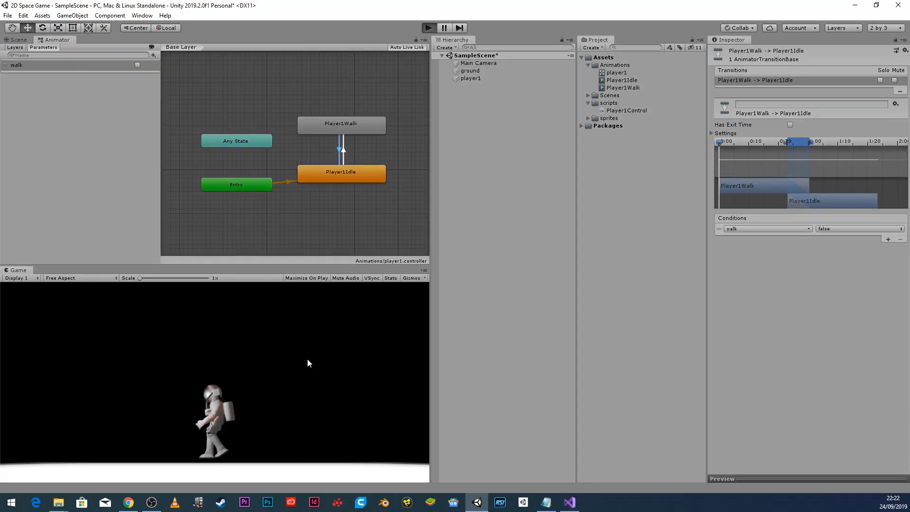
{"action": "key", "text": "Left"}
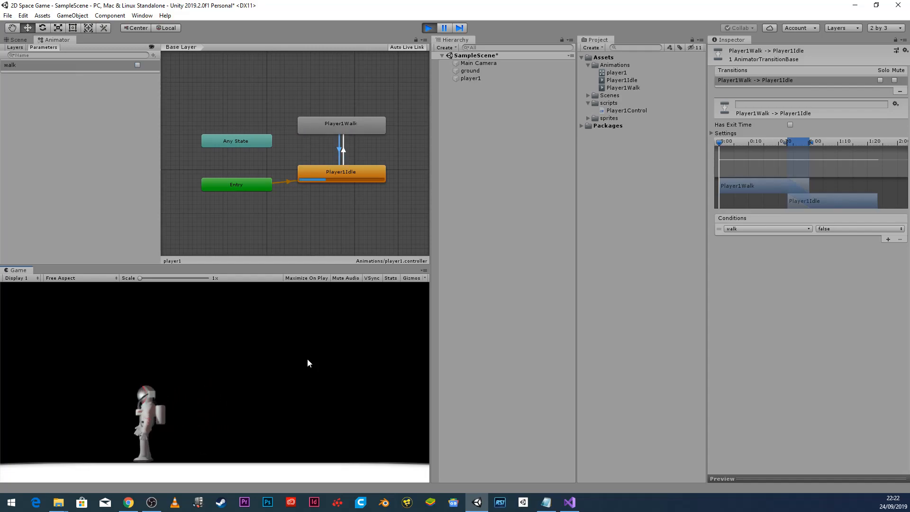
{"action": "key", "text": "Right"}
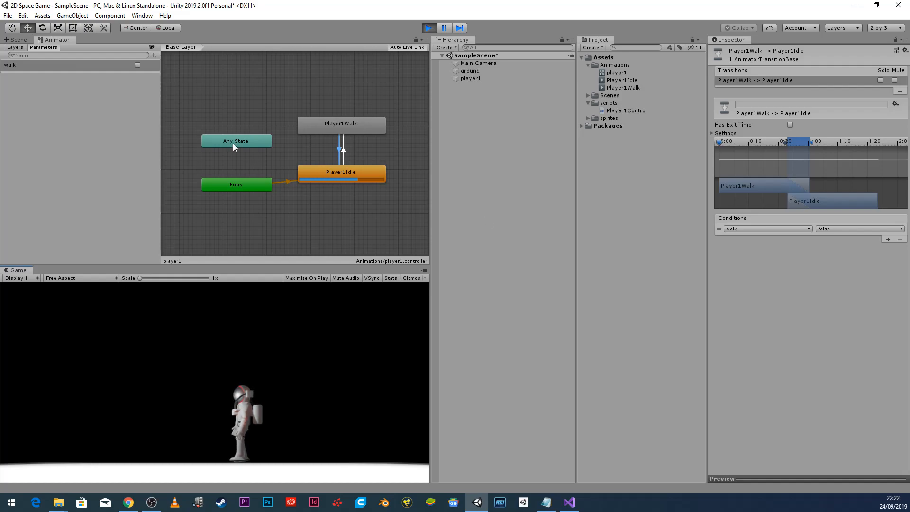
{"action": "left_click", "coordinate": [428, 28]}
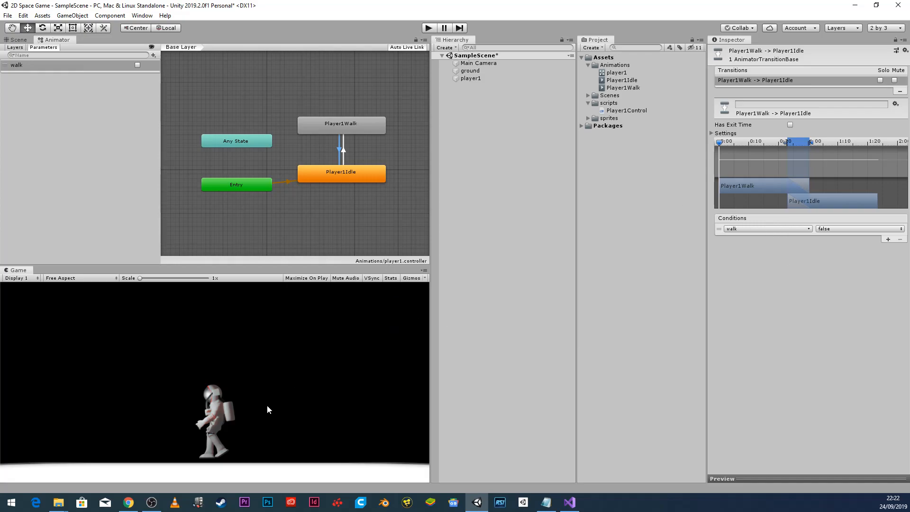
Centre player1 in the Scene view, view Player1Control's code, then return to the Animator.
{"action": "left_click", "coordinate": [17, 40]}
{"action": "scroll", "coordinate": [253, 139], "scroll_direction": "down", "scroll_amount": 6}
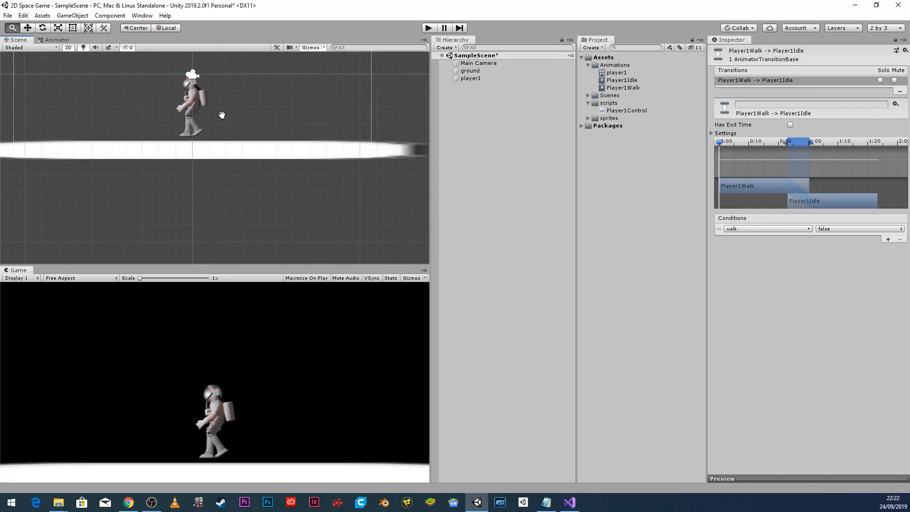
{"action": "middle_click_drag", "start_coordinate": [290, 193], "coordinate": [273, 158]}
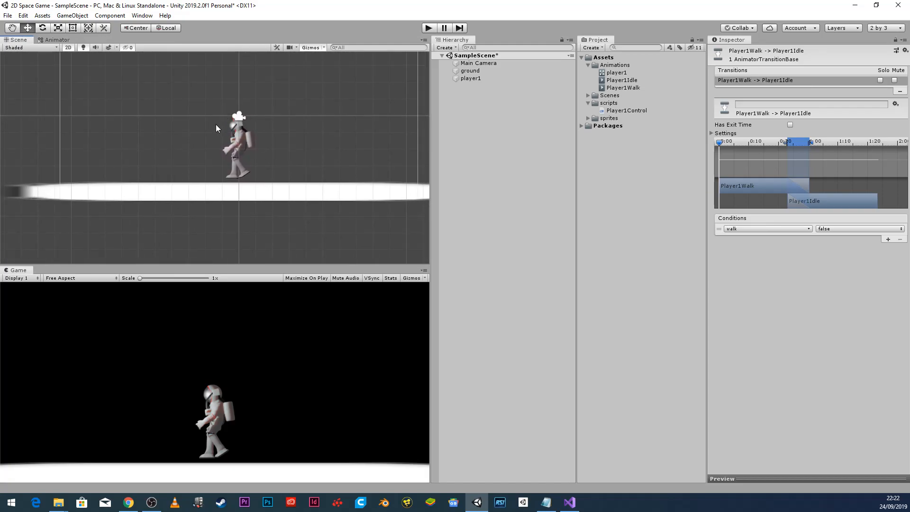
{"action": "left_click", "coordinate": [480, 78]}
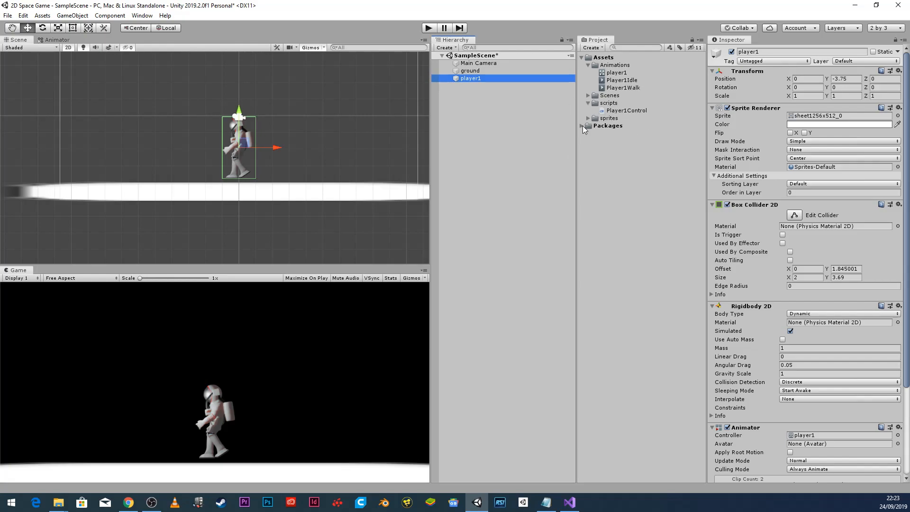
{"action": "left_click", "coordinate": [609, 112]}
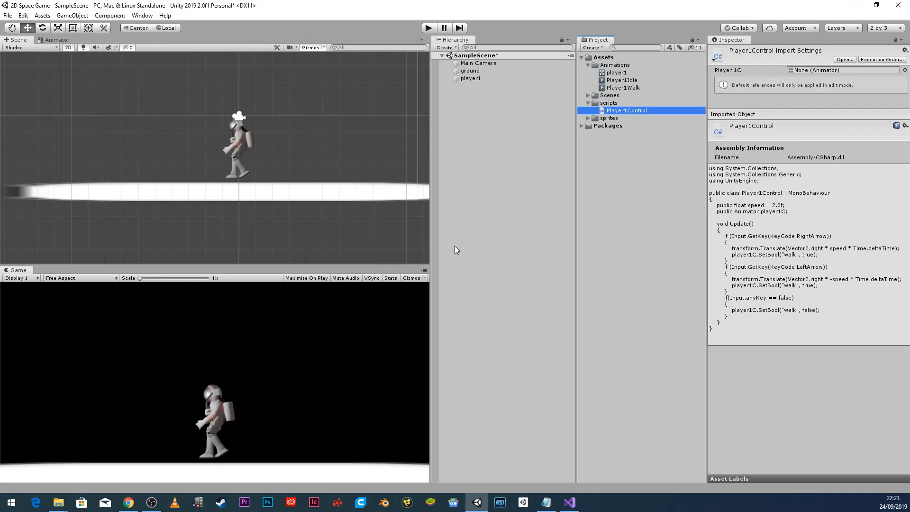
{"action": "left_click", "coordinate": [51, 40]}
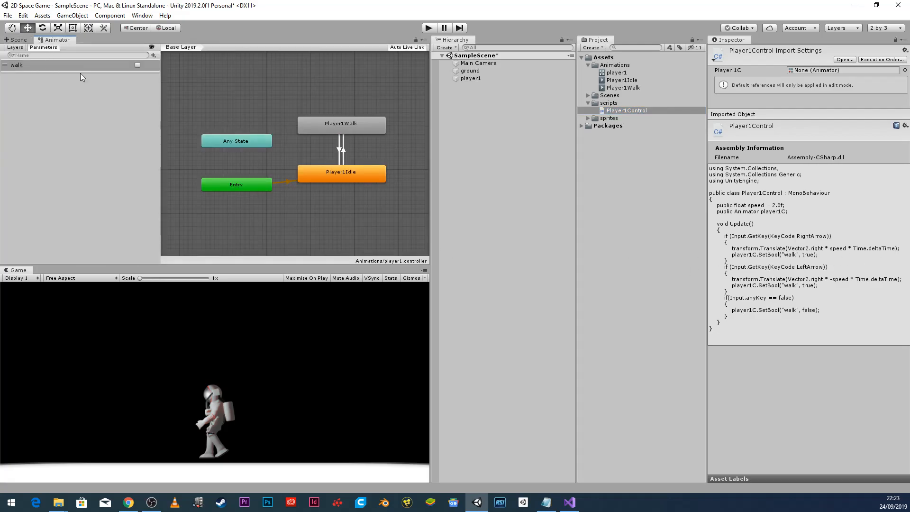